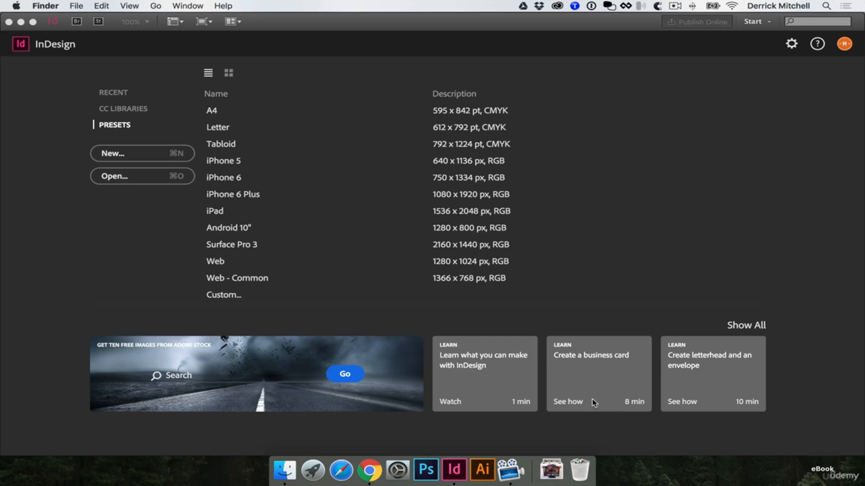
Step: Start a new document with Digital Publishing intent, iPad page size and portrait orientation
left_click(120, 155)
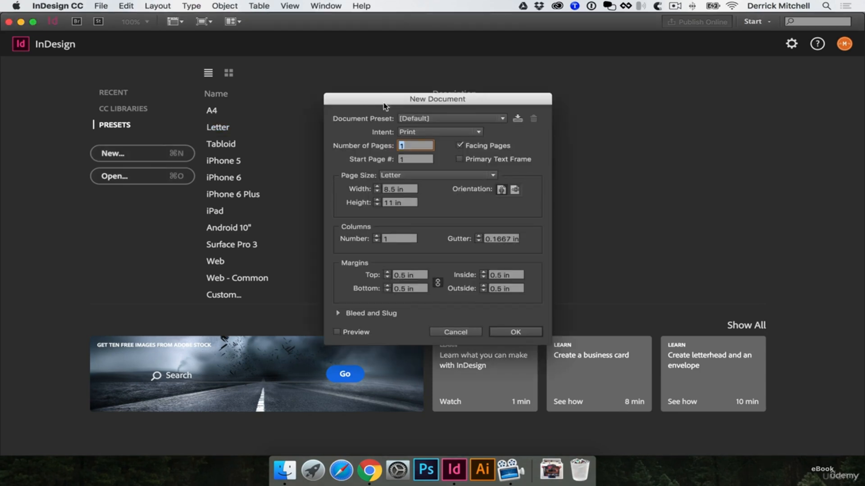
left_click_drag(424, 100, 359, 94)
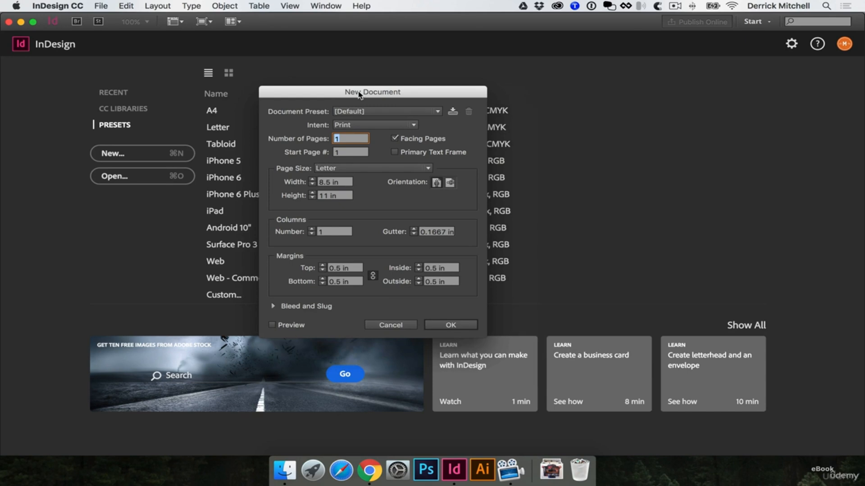
left_click(413, 128)
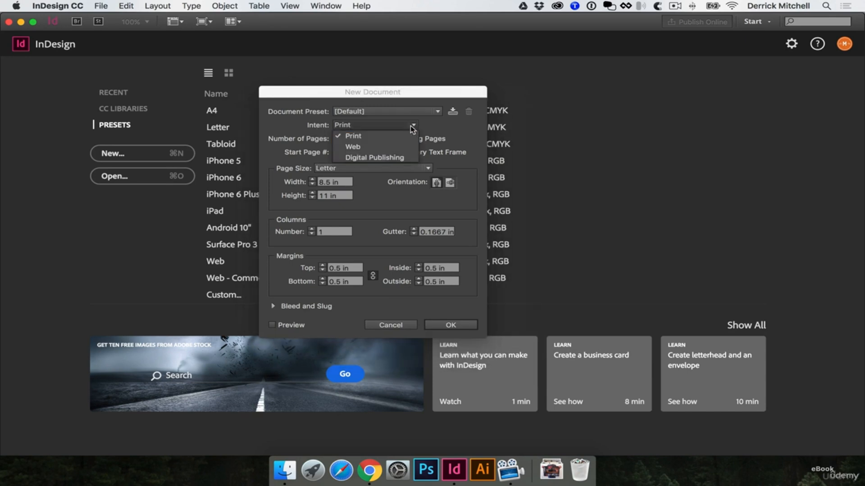
left_click(394, 157)
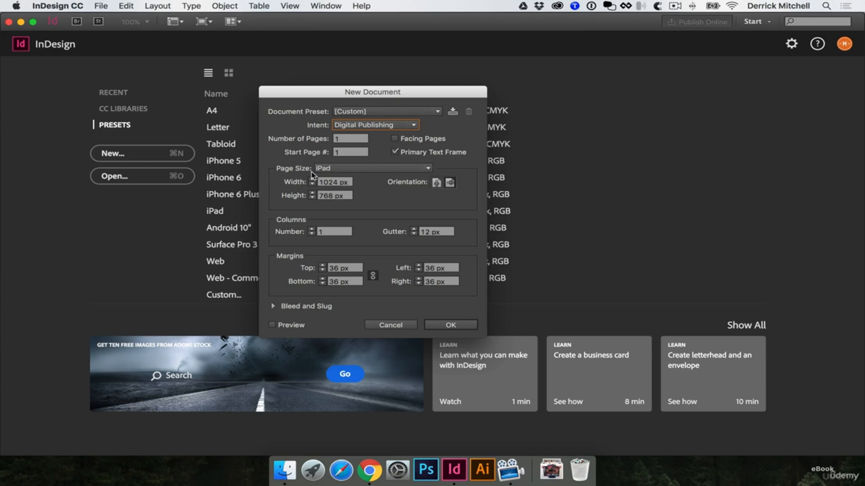
left_click(427, 169)
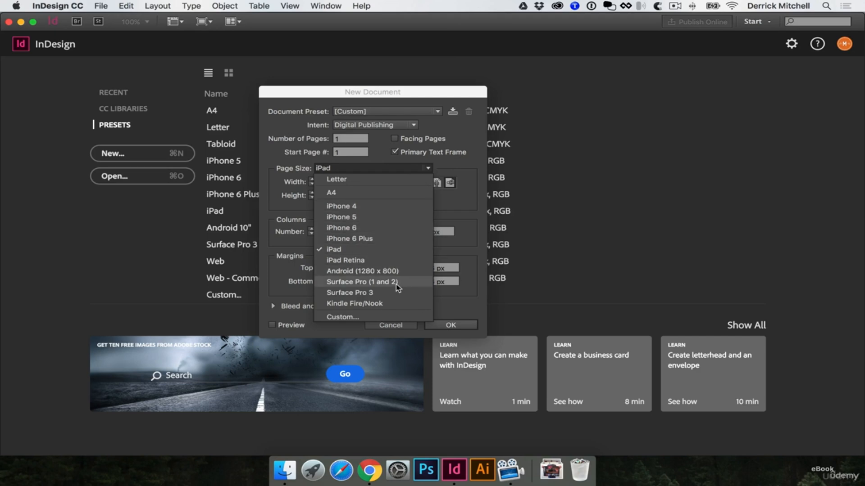
left_click(463, 192)
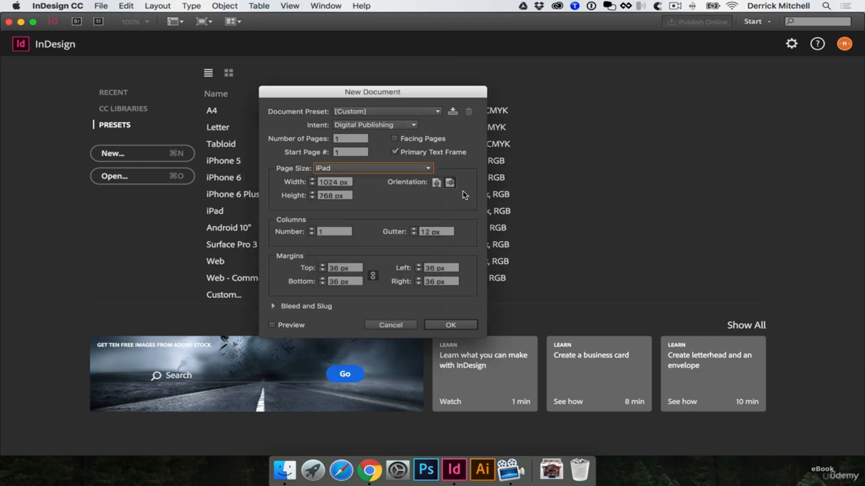
left_click(436, 184)
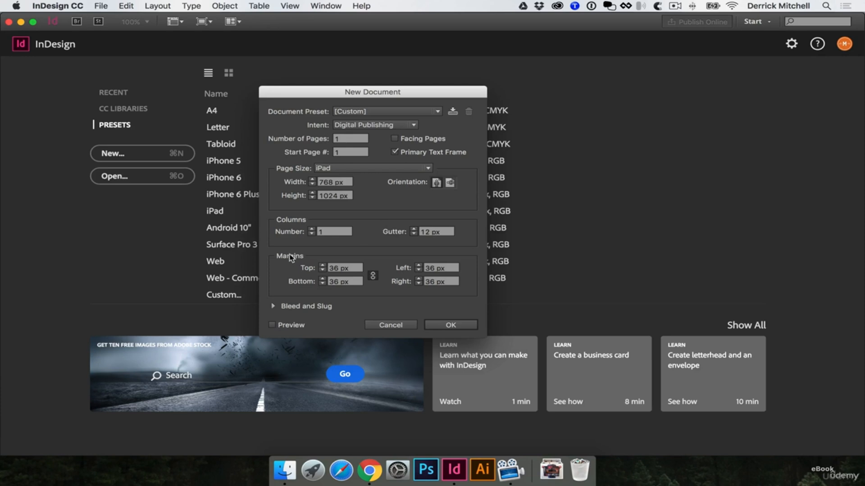
Step: Unlink the margins, set the top to 150 px and the bottom, left and right to 75 px, and create the document
left_click(372, 277)
left_click(352, 270)
type("150 px")
key("Tab")
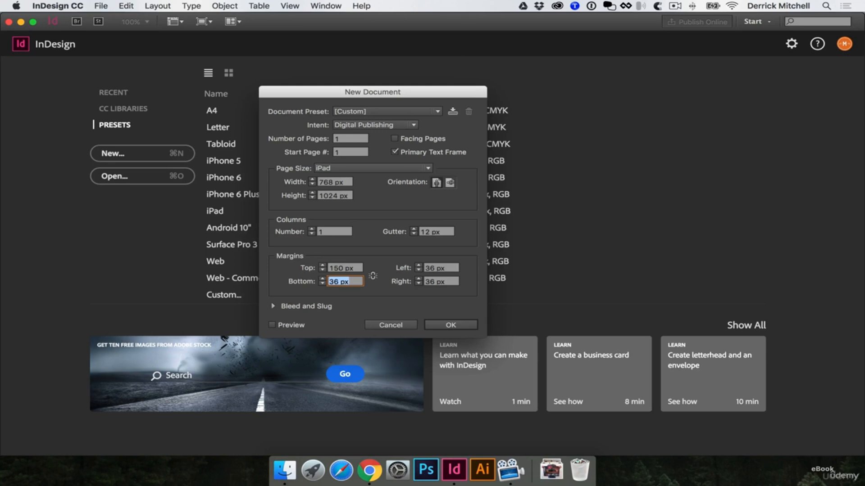
type("75px")
key("Tab")
key("Tab")
key("Tab")
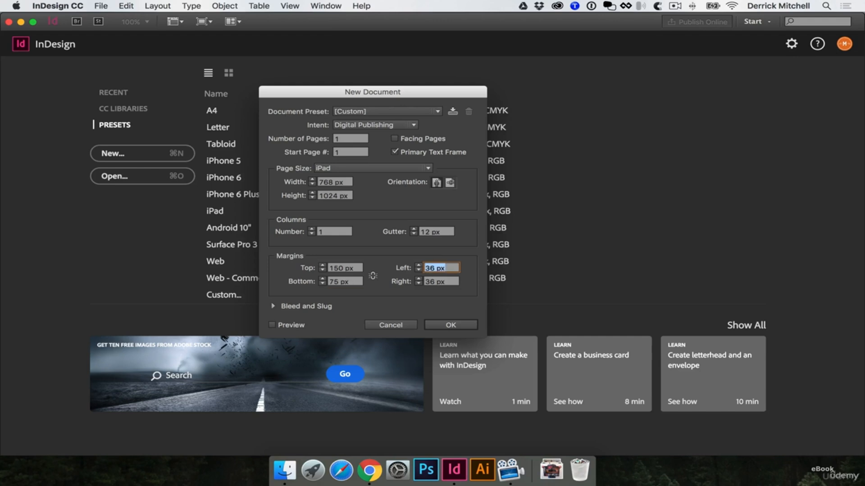
type("75px")
key("Tab")
type("75px")
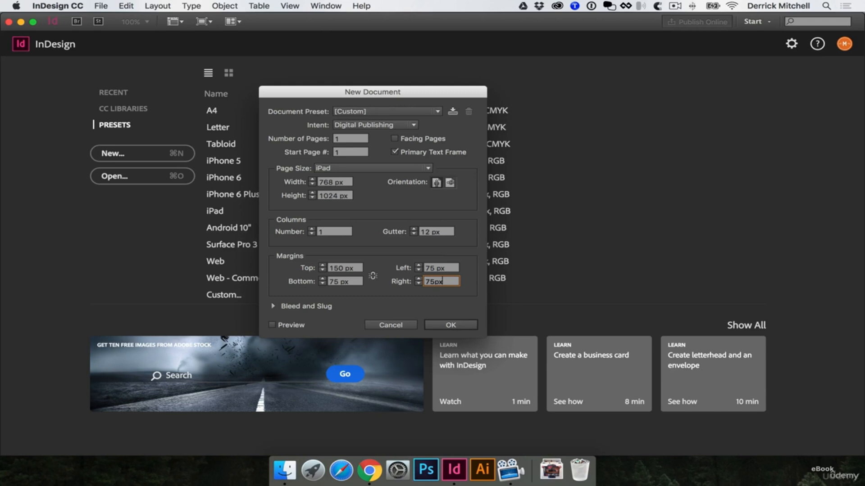
left_click(455, 325)
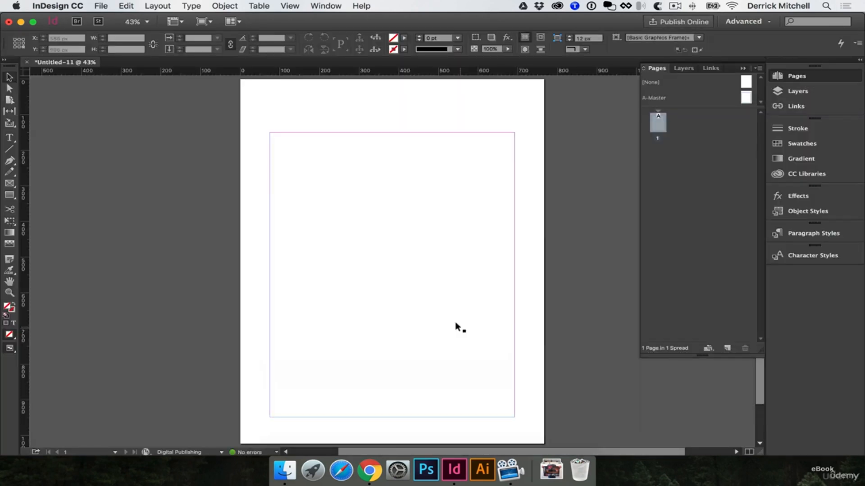
Step: Save the document as eBook.indd in the Desktop folder eBook/DESIGN FILES/IND
left_click(102, 6)
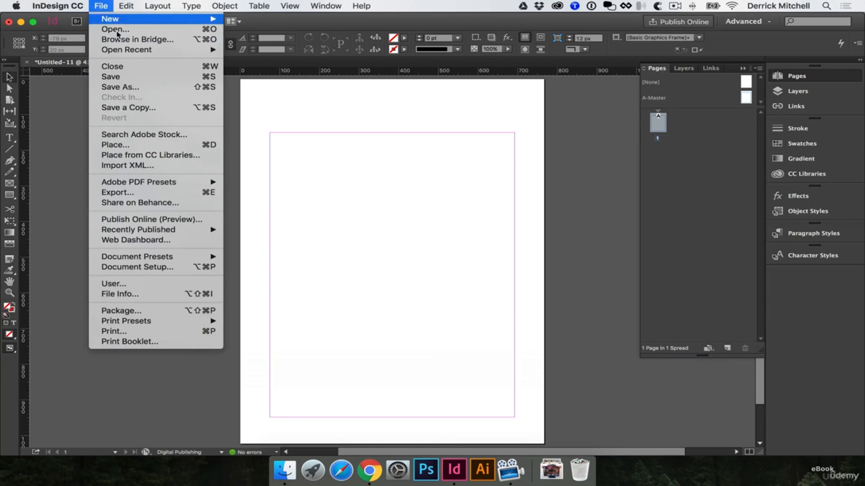
left_click(133, 76)
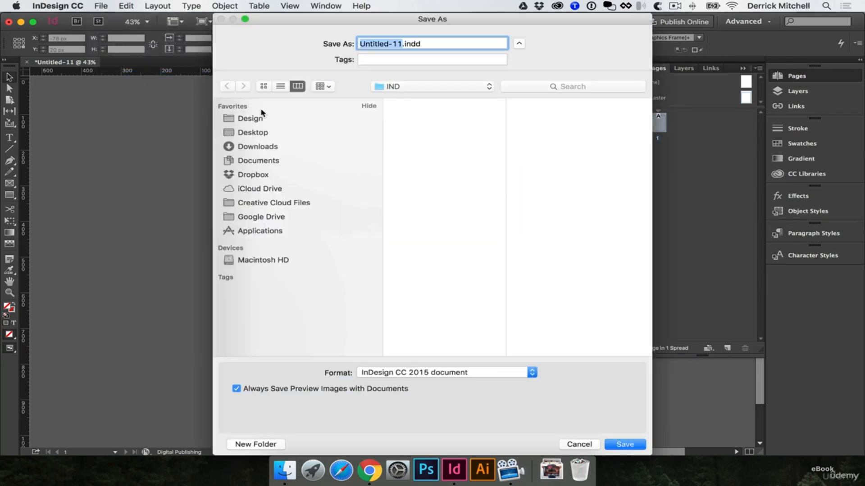
left_click(259, 135)
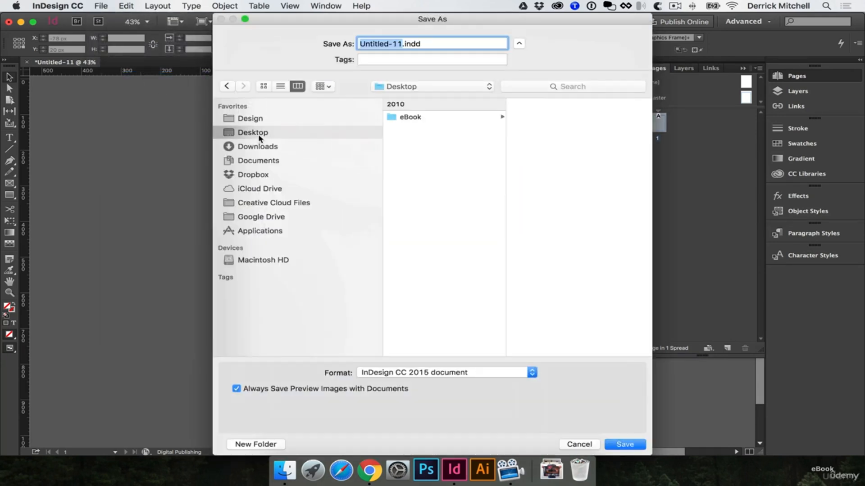
left_click(455, 118)
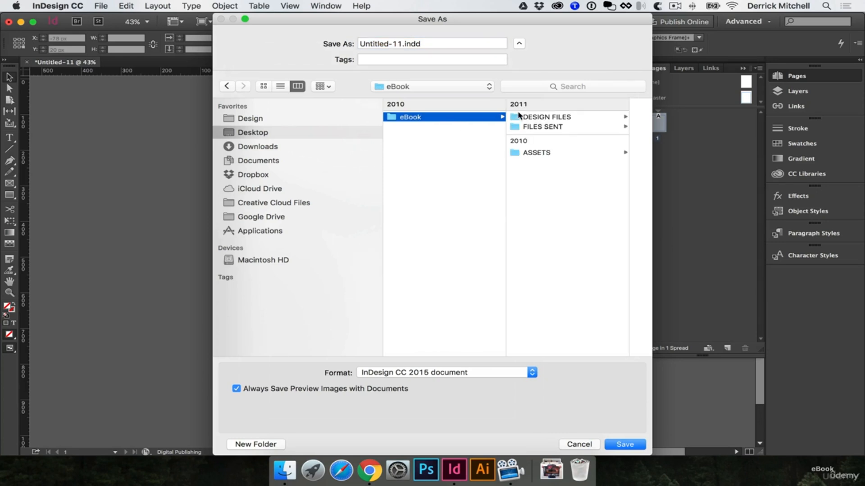
left_click(531, 117)
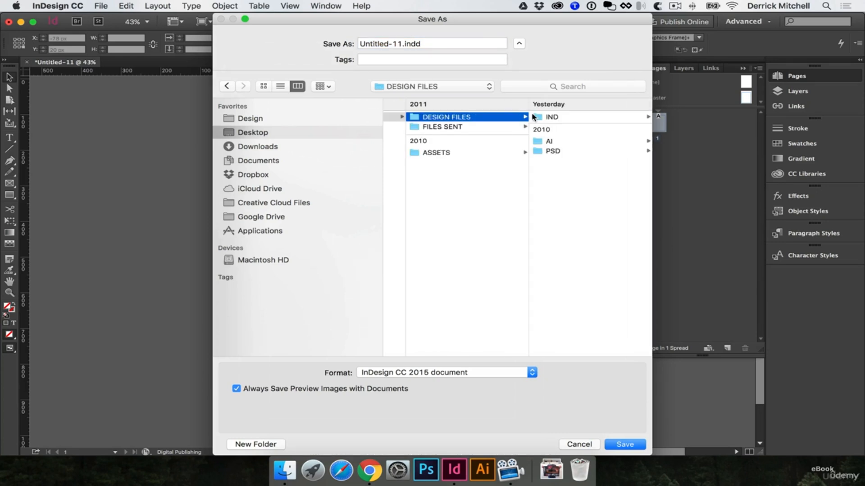
left_click(544, 119)
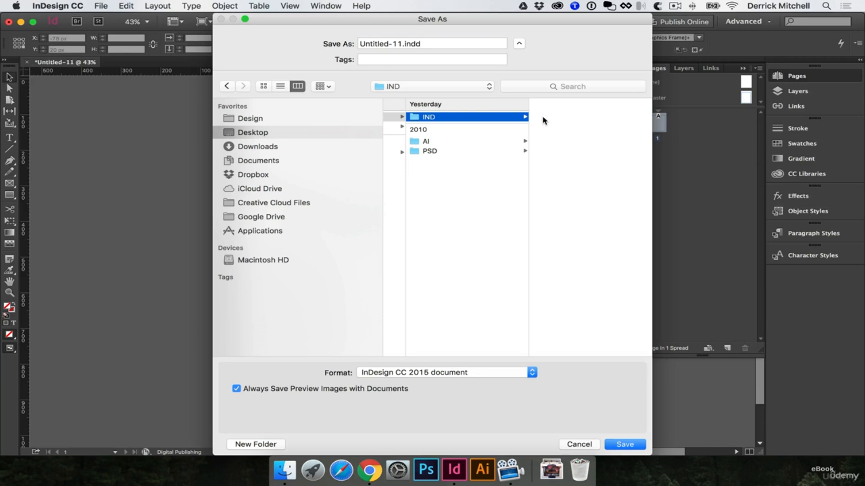
left_click(397, 41)
type("eBook")
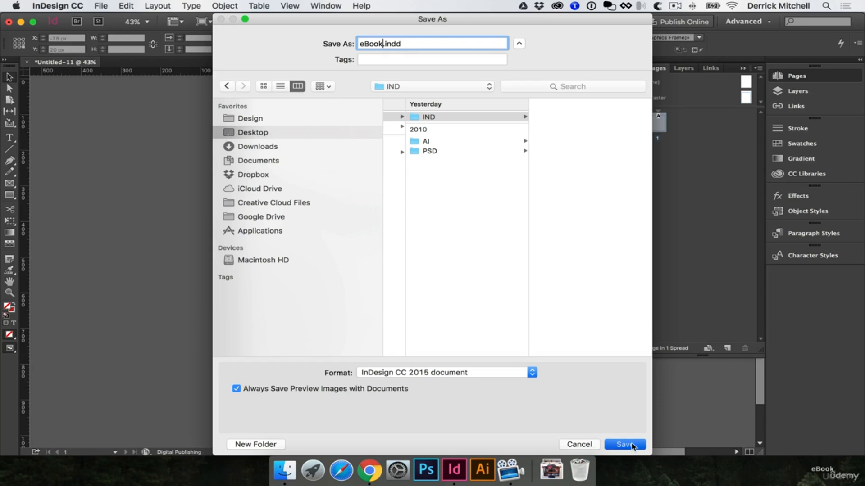
left_click(625, 445)
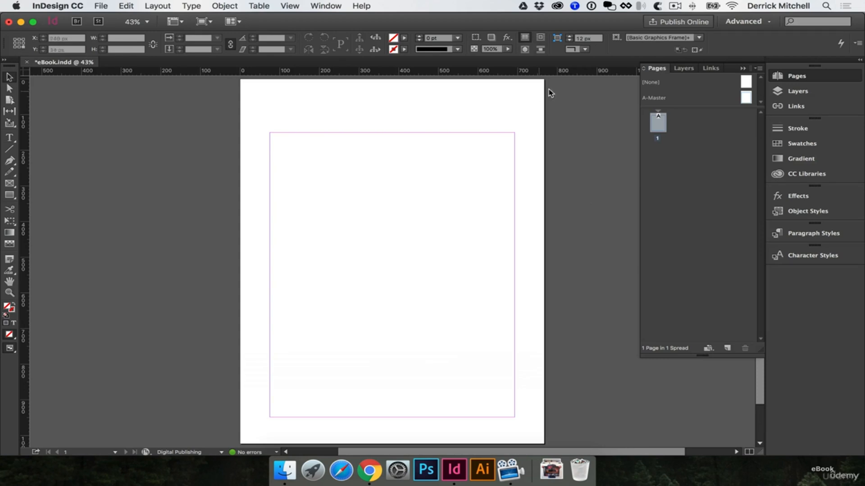
Step: Reset the Advanced workspace and open the A-Master page for editing
left_click(754, 23)
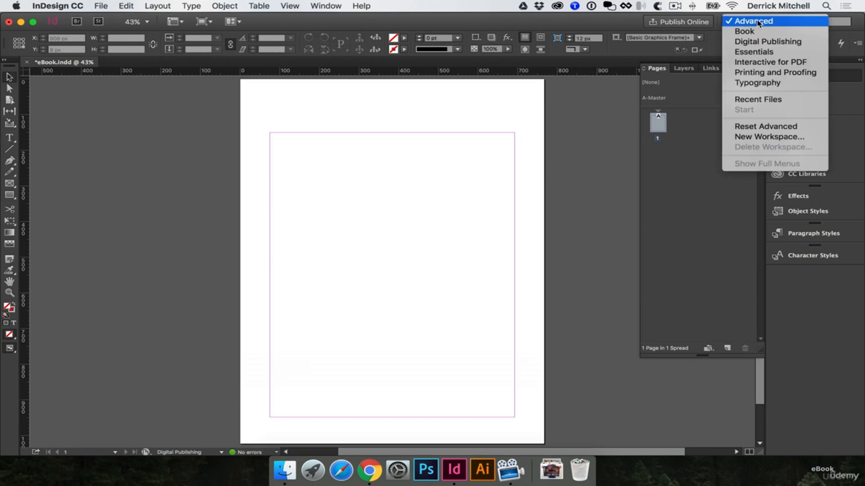
left_click(759, 127)
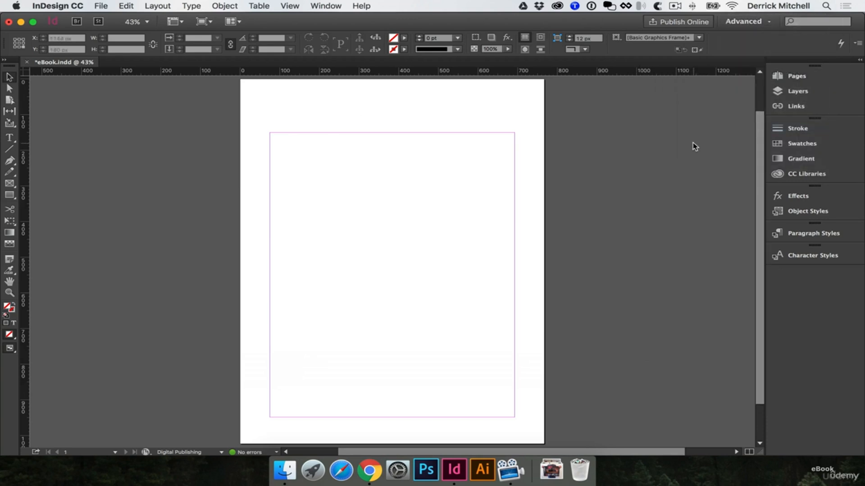
left_click(797, 77)
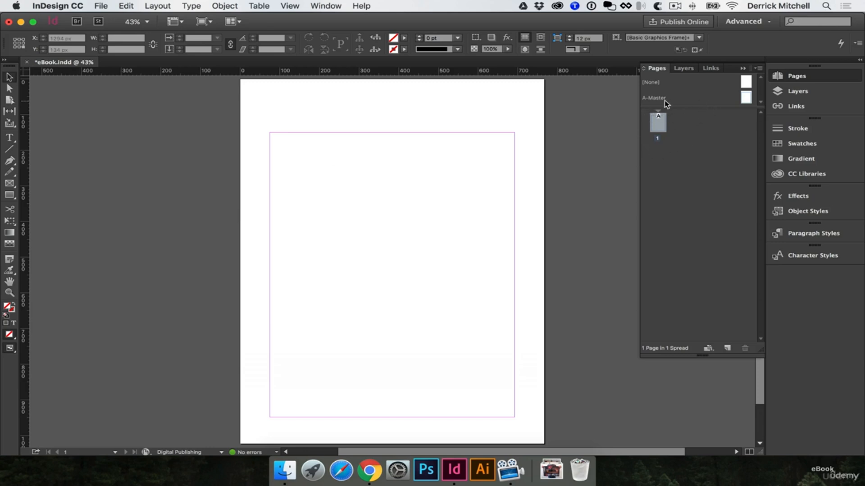
left_click(747, 98)
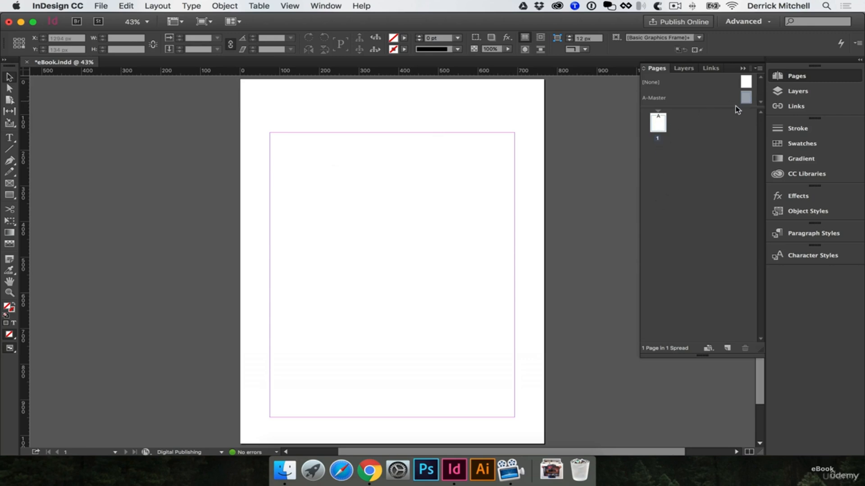
double_click(747, 100)
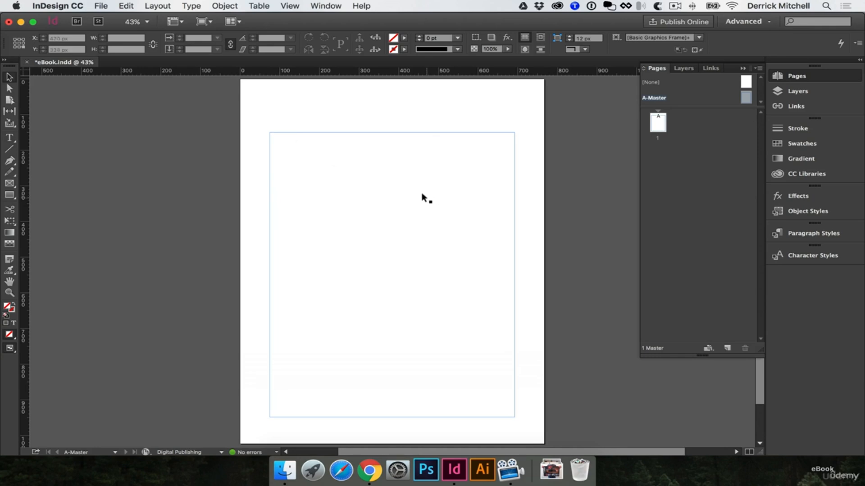
Step: Draw a text frame about 267 px wide below the bottom margin, starting at the left margin, reading "Copyright 2016. All rights reserved."
scroll(374, 306, "down", 4)
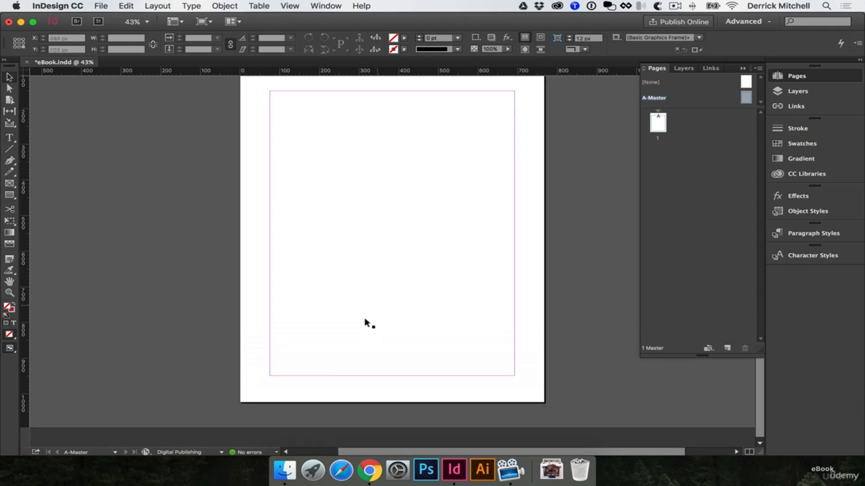
key("t")
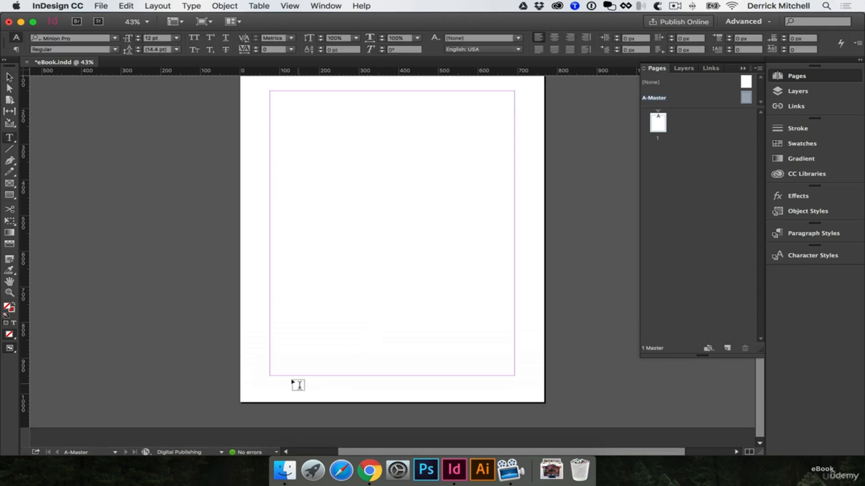
left_click_drag(270, 382, 375, 398)
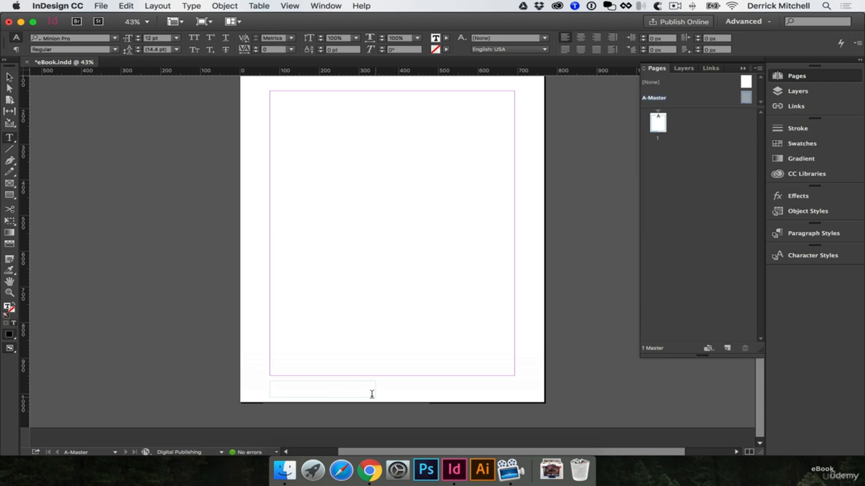
type("Copyright 2016. All rights reserved.")
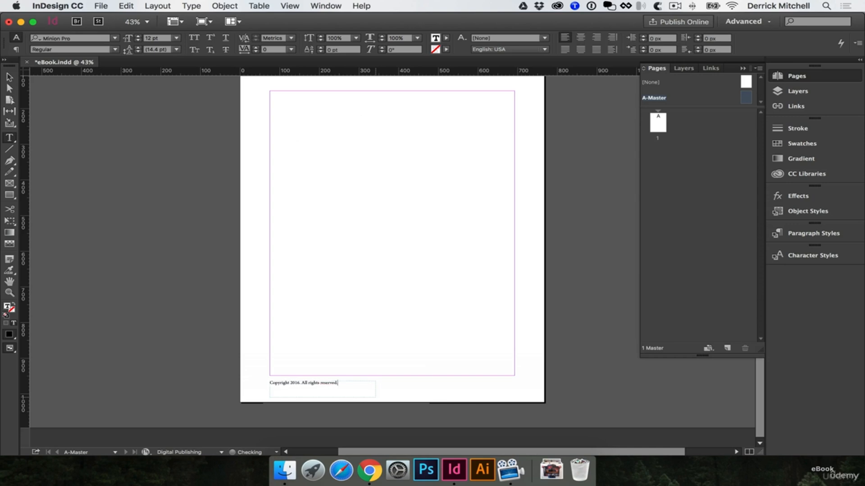
Step: Duplicate the copyright frame across the footer, flush with the right margin, and right-align the copy's text
left_click(378, 295, "super")
key("v")
left_click(380, 392, "super")
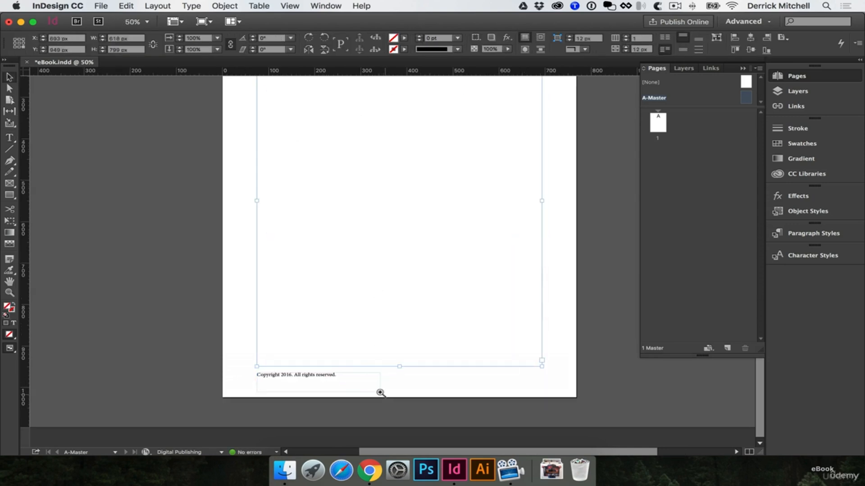
left_click(396, 384, "super")
left_click_drag(398, 377, 301, 359)
left_click(227, 350)
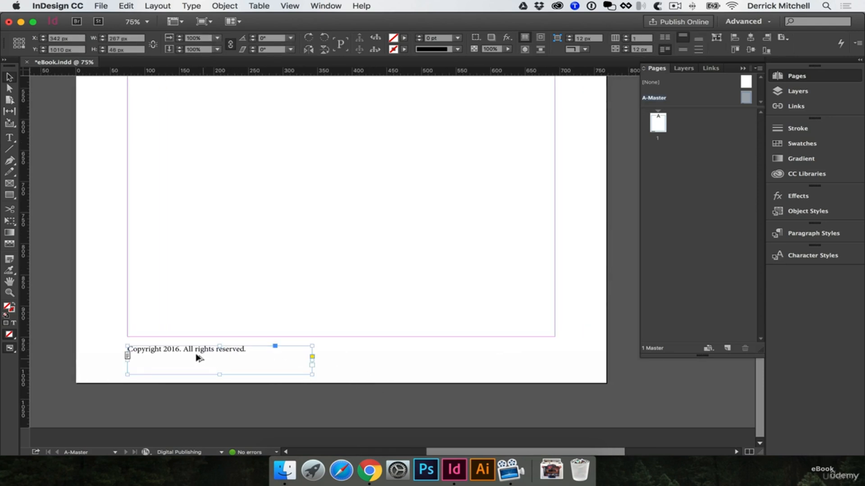
left_click_drag(180, 348, 428, 353)
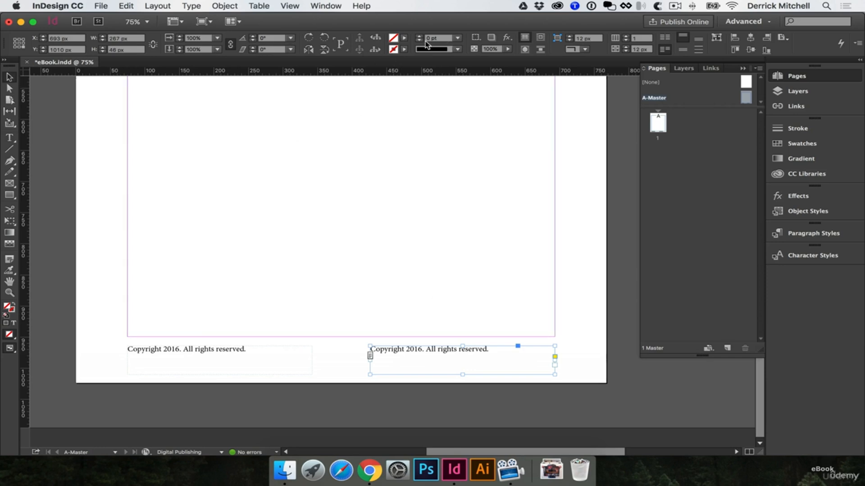
key("t")
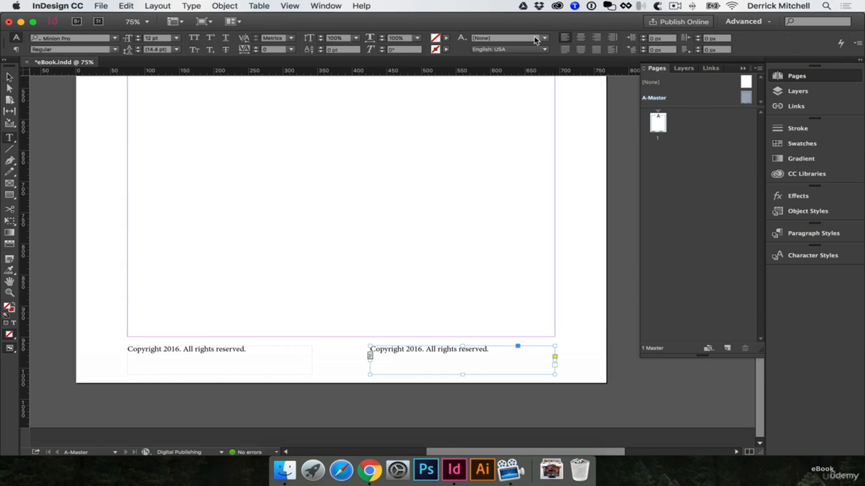
left_click(591, 38)
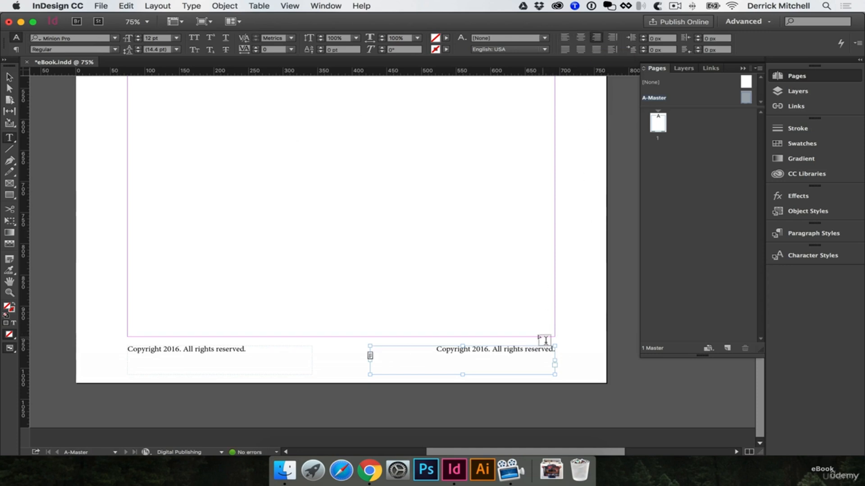
Step: Replace the text in the right-aligned footer frame with a Current Page Number marker
left_click(528, 347)
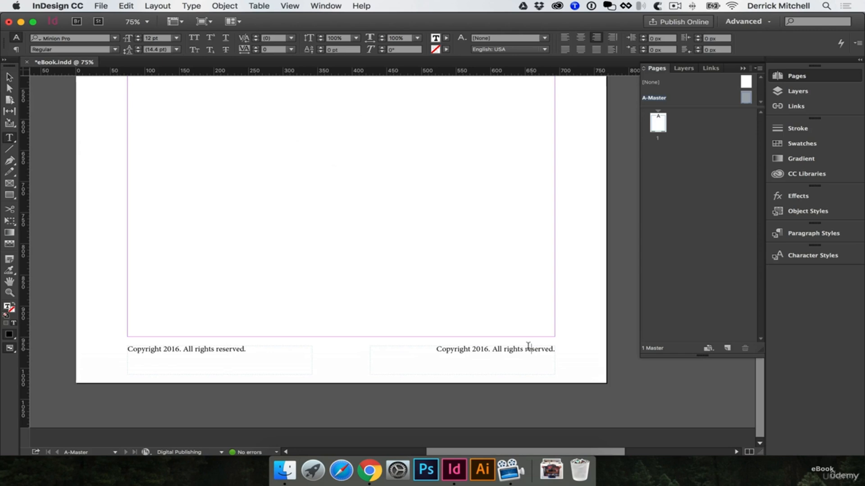
triple_click(528, 347)
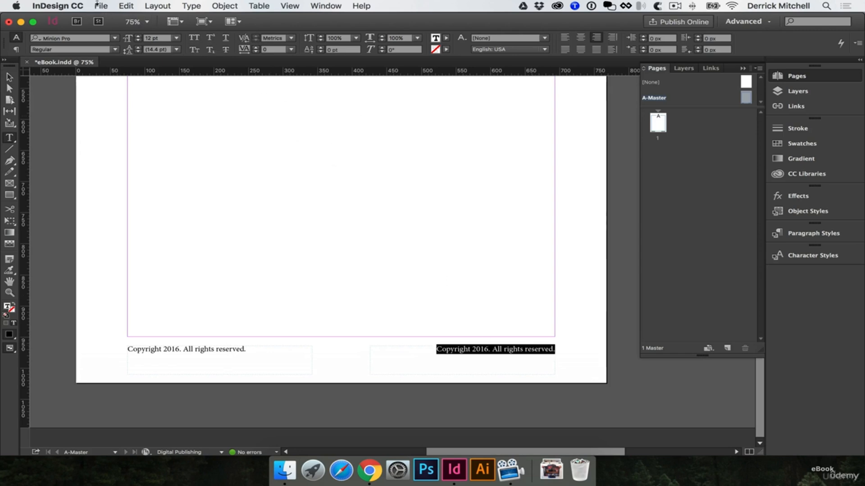
left_click(190, 5)
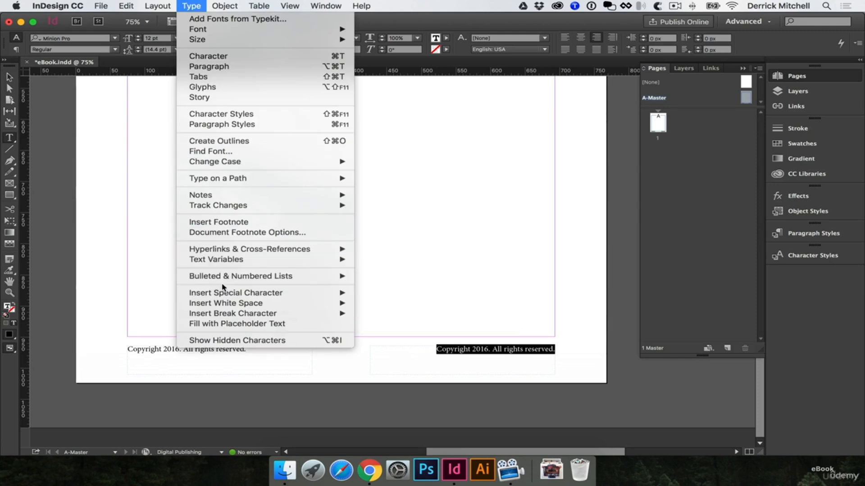
mouse_move(233, 295)
mouse_move(383, 305)
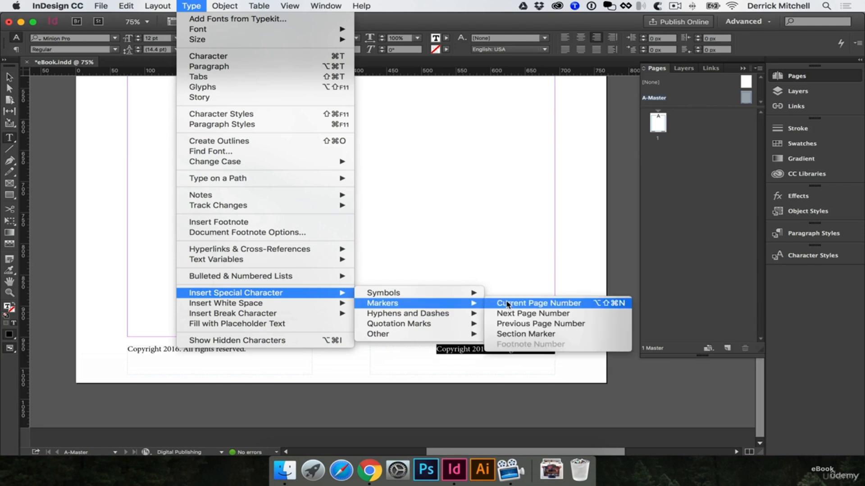
left_click(548, 305)
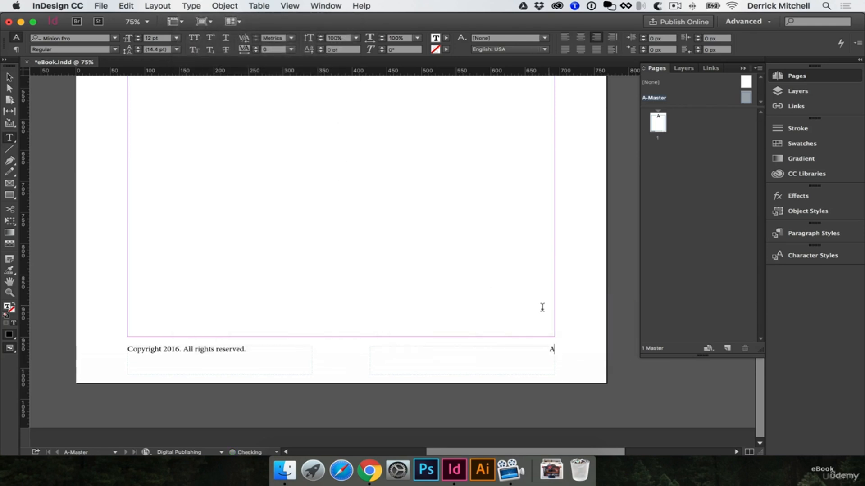
key("super+equal")
key("super+equal")
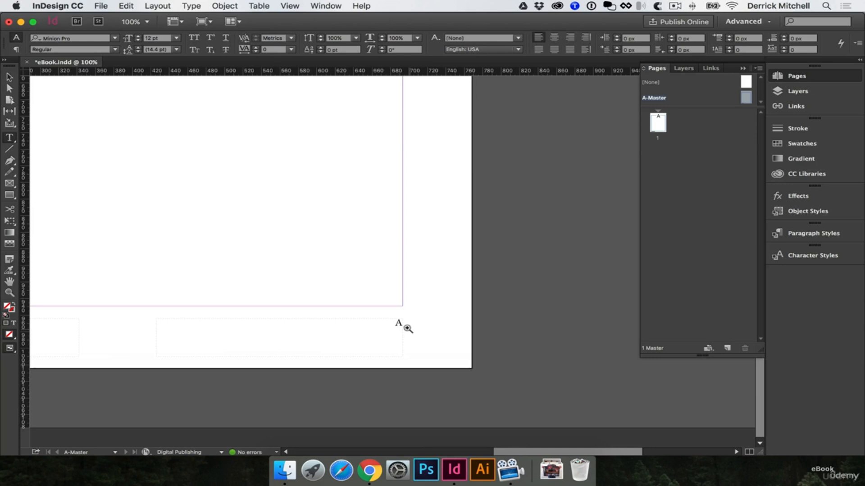
scroll(311, 321, "left", 5)
scroll(310, 321, "up", 1)
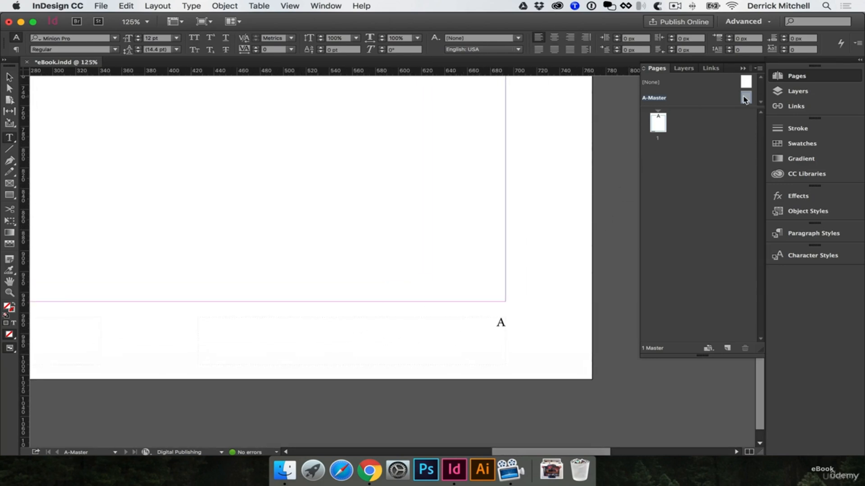
Step: Add two pages after page 1 and check the footer page numbers on pages 2 and 3
double_click(658, 123)
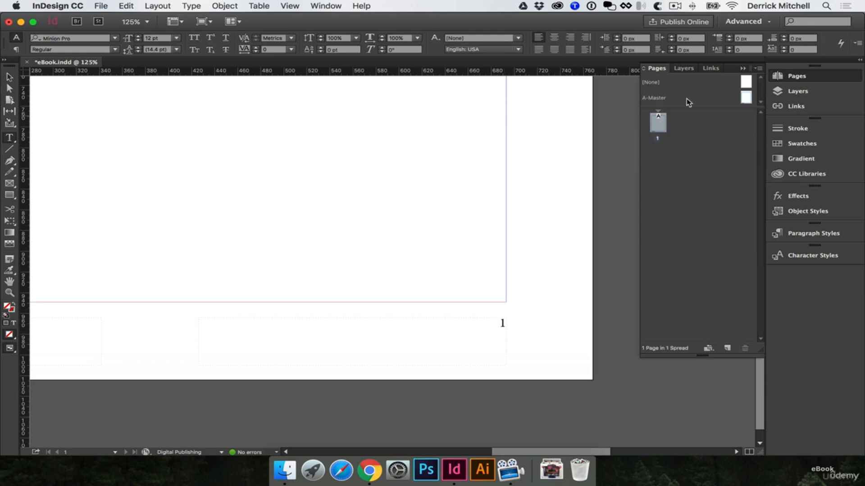
left_click(728, 349)
left_click(727, 350)
double_click(657, 157)
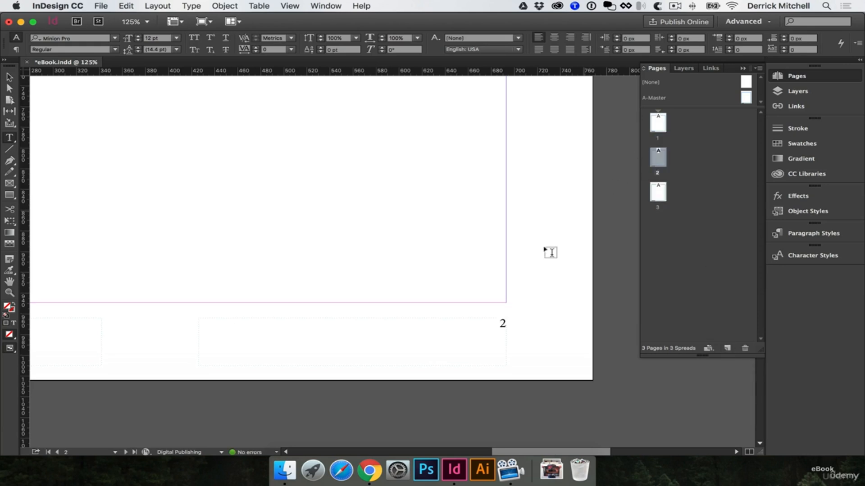
double_click(662, 190)
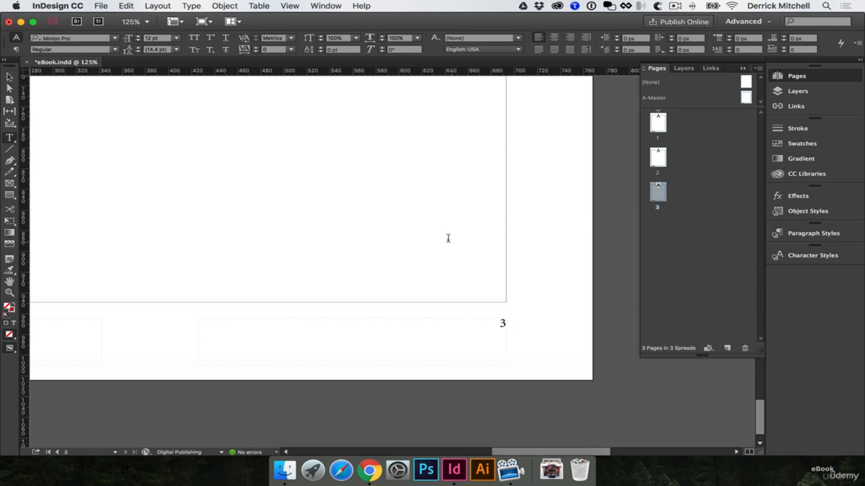
scroll(451, 235, "left", 5)
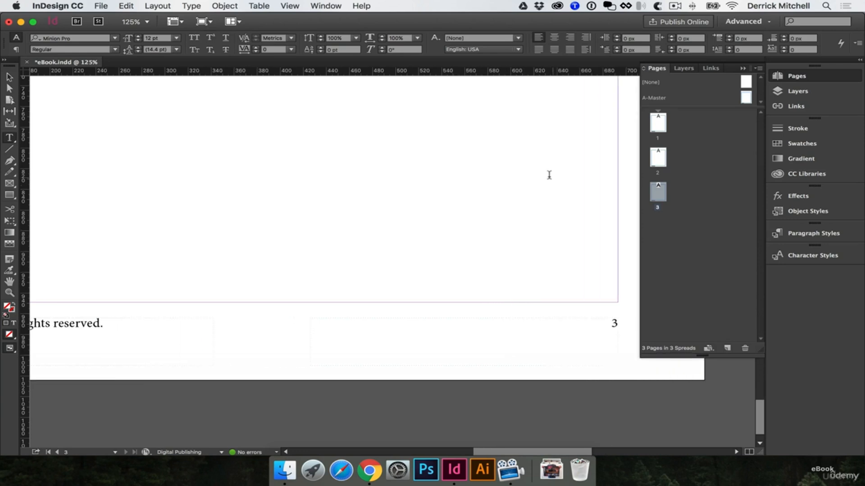
Step: Draw a cyan rectangle about 578 by 220 px above the footer on A-Master and check it on the document pages
double_click(745, 97)
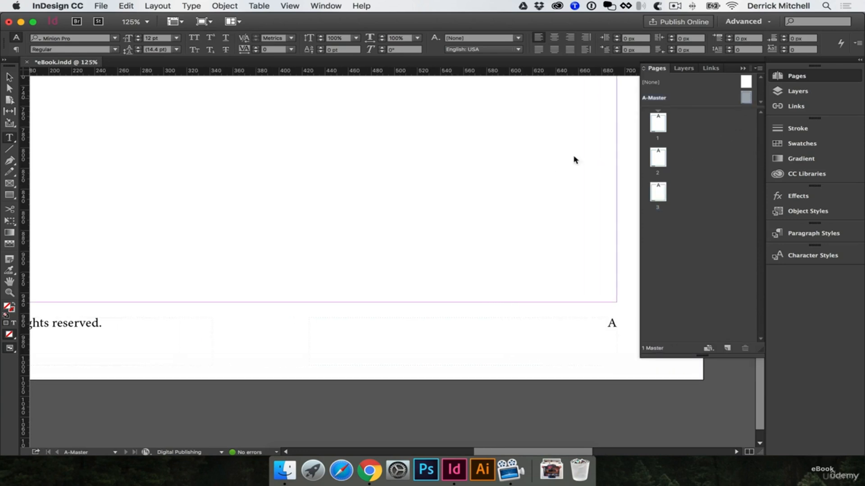
key("super+minus")
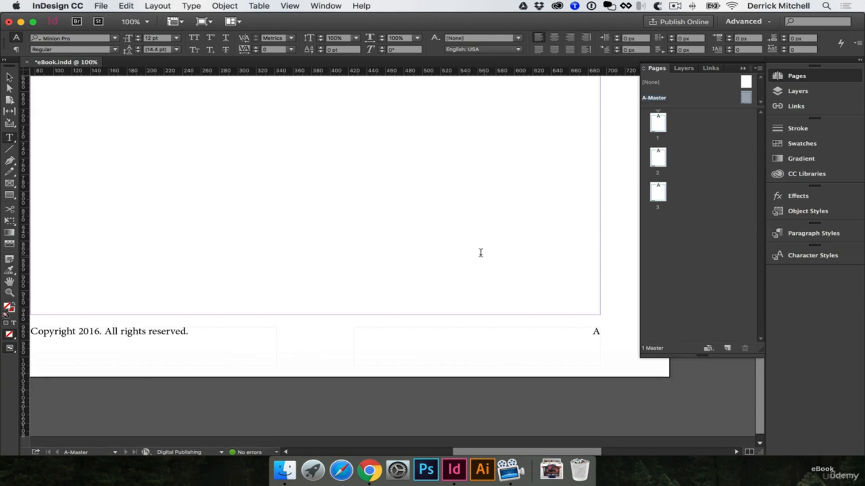
key("v")
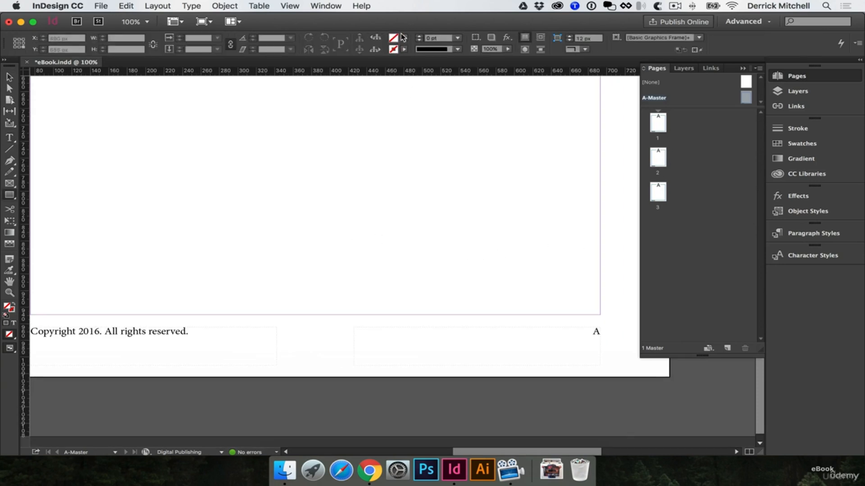
left_click(401, 39)
left_click(337, 104)
left_click_drag(49, 93, 582, 276)
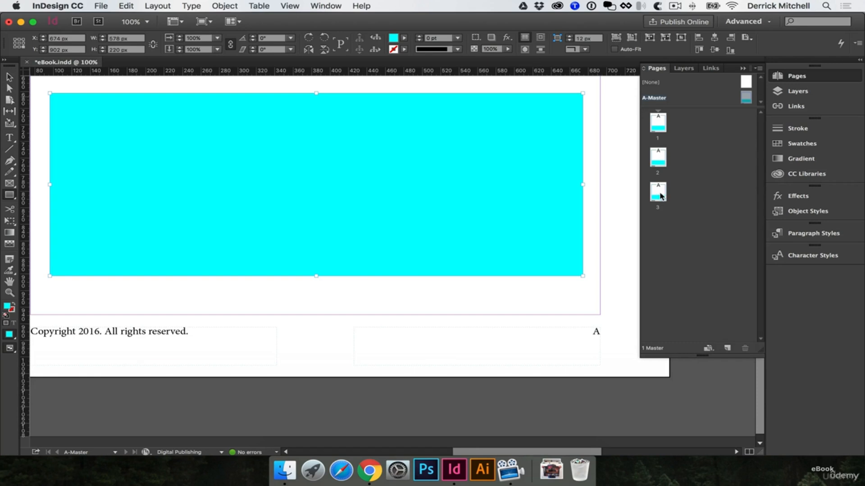
left_click(663, 122)
double_click(662, 121)
double_click(659, 157)
double_click(658, 190)
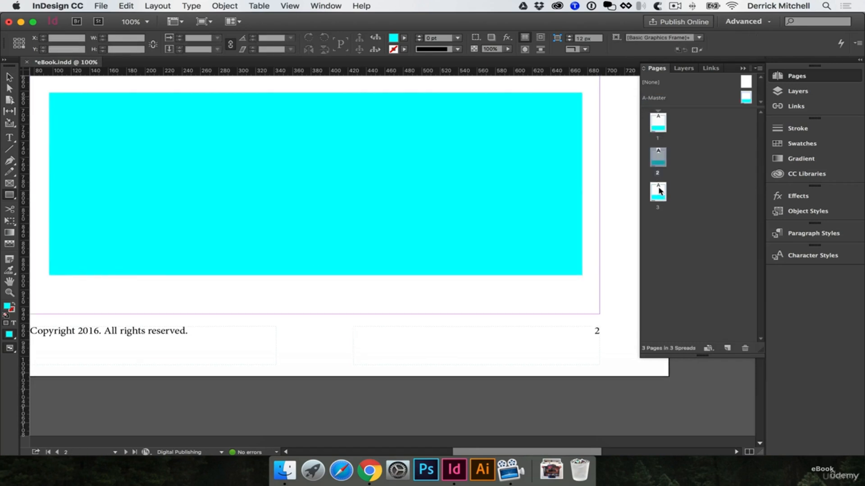
double_click(660, 162)
left_click(656, 131)
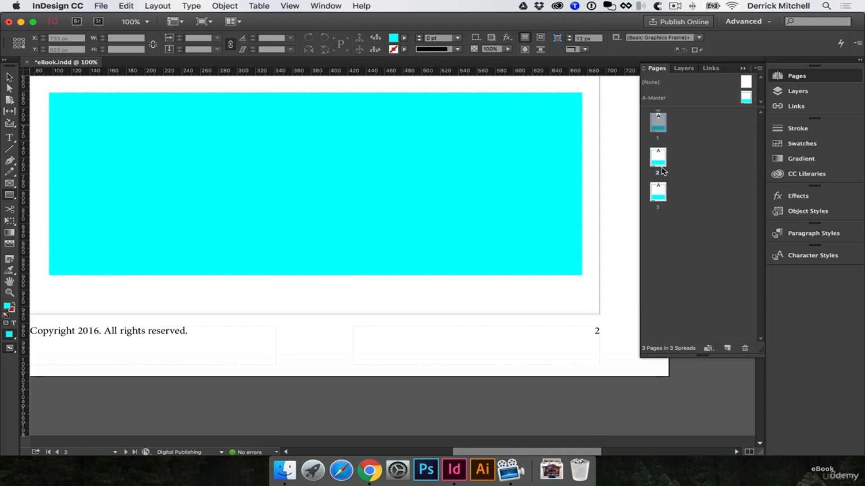
Step: Delete the cyan rectangle from the A-Master page
left_click(9, 77)
left_click(745, 98)
double_click(745, 99)
left_click(414, 161)
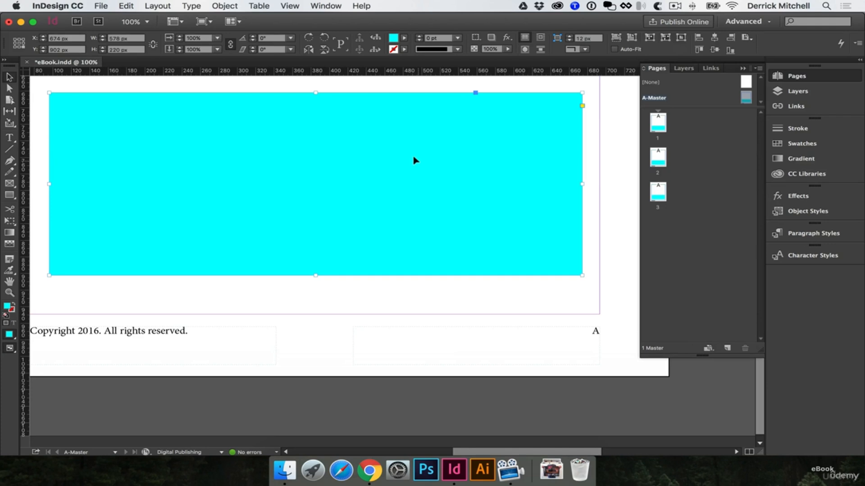
key("Delete")
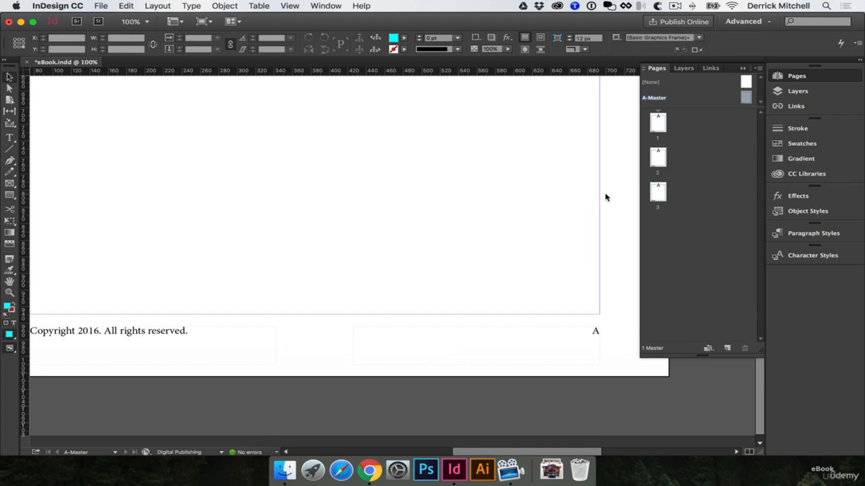
Step: Delete pages 3 and 2, leaving only page 1 in the document
key("super+s")
double_click(657, 192)
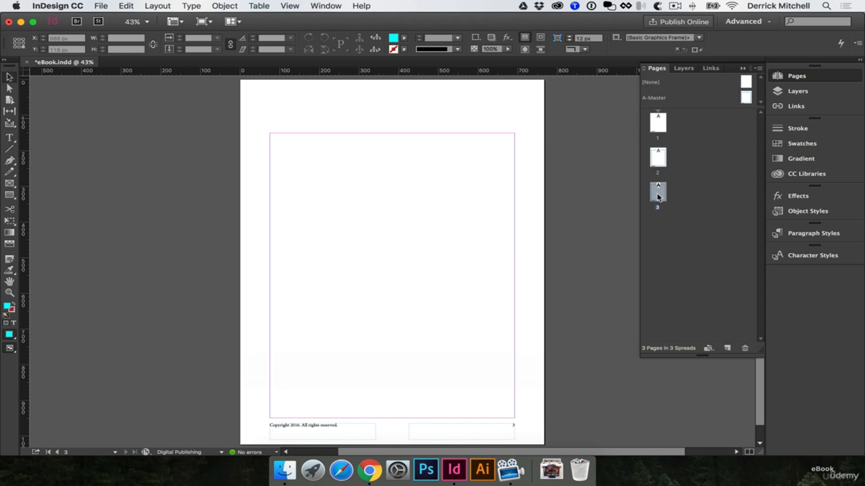
left_click(744, 350)
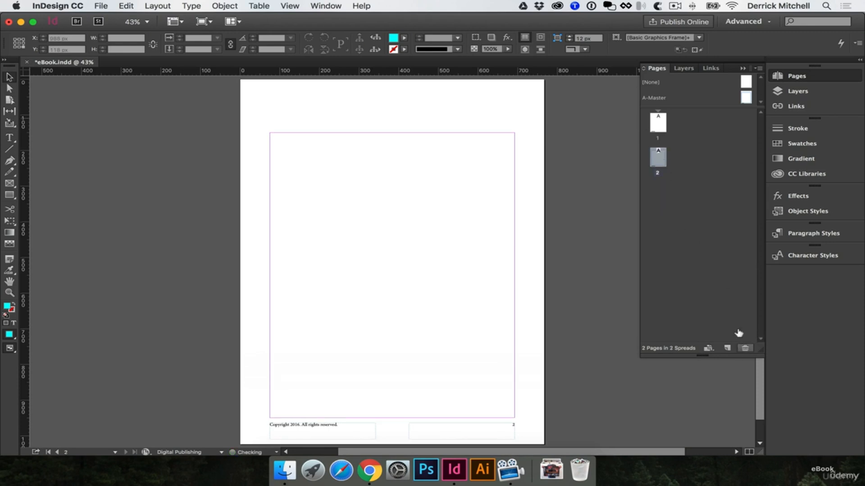
left_click(745, 349)
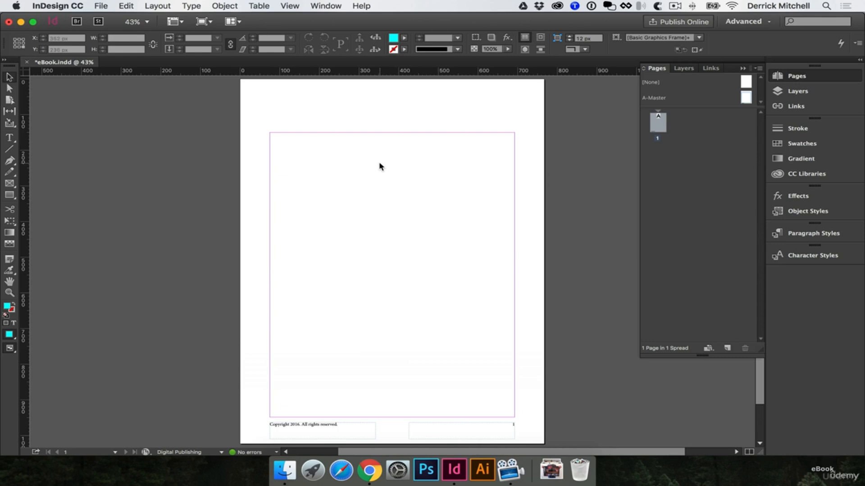
Step: Load eBook-text.docx from the docs folder for placing on page 1
left_click(102, 6)
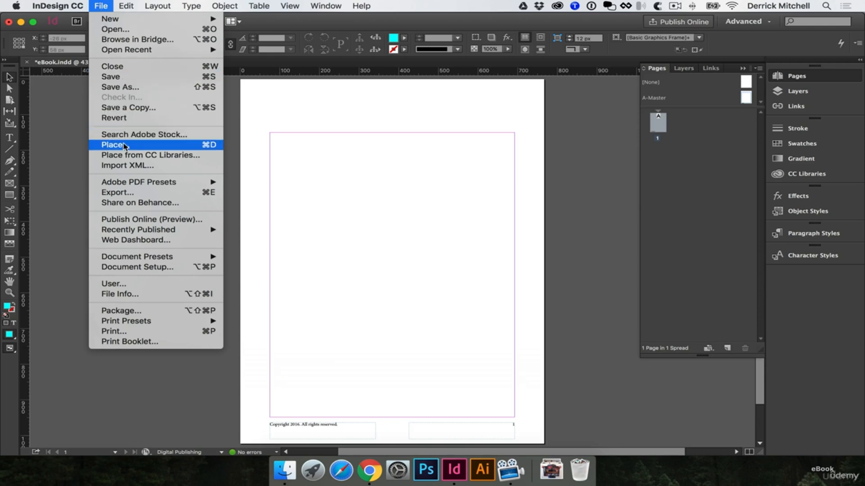
left_click(194, 148)
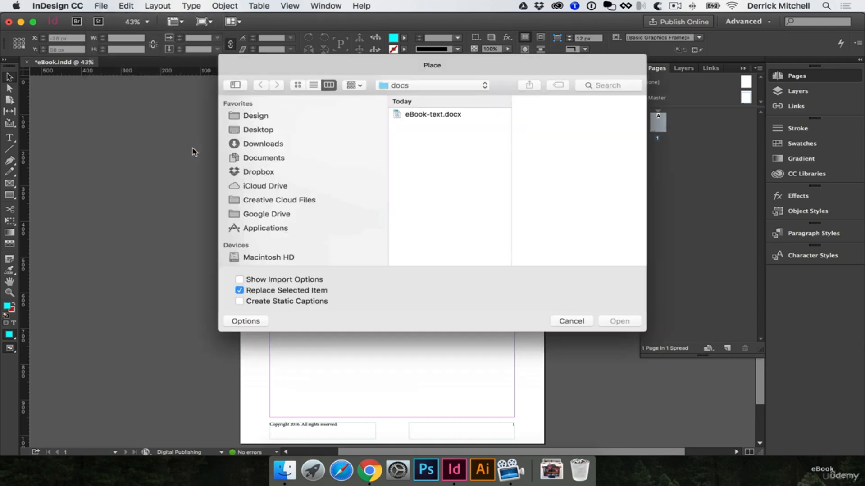
left_click(424, 115)
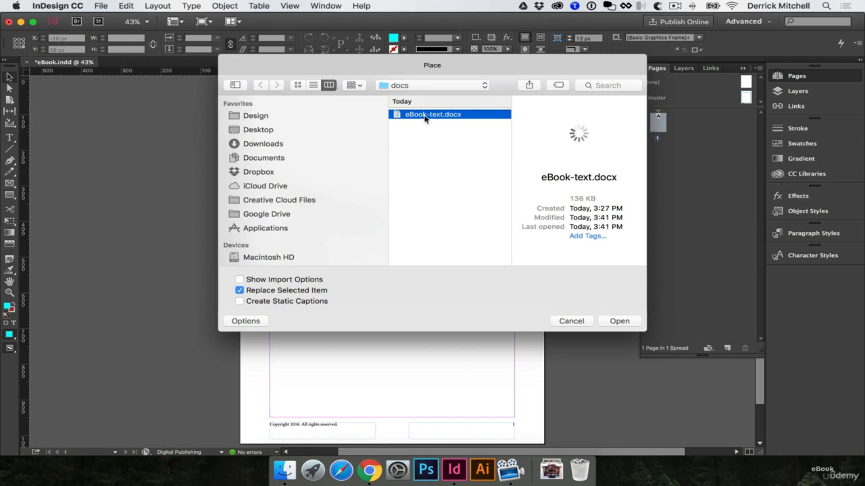
left_click(620, 322)
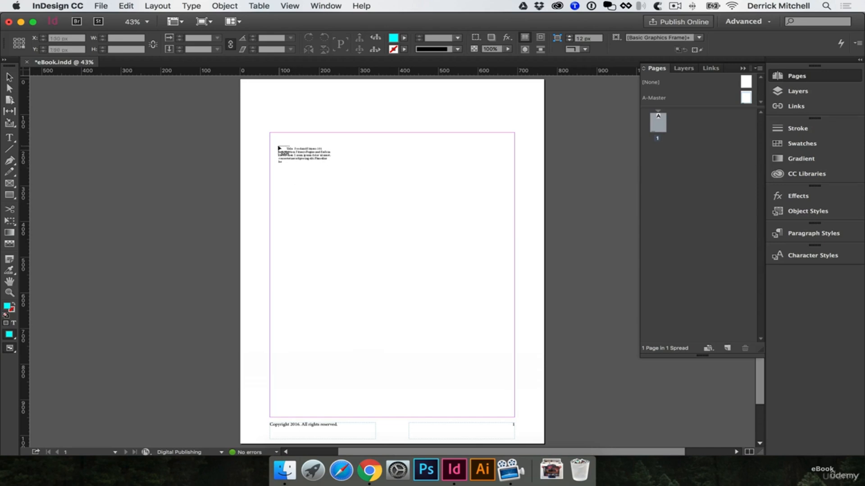
Step: Place the text in a column about 267 px wide down to the bottom margin and thread its overflow into a second column about 287 px wide
left_click_drag(277, 145, 384, 261)
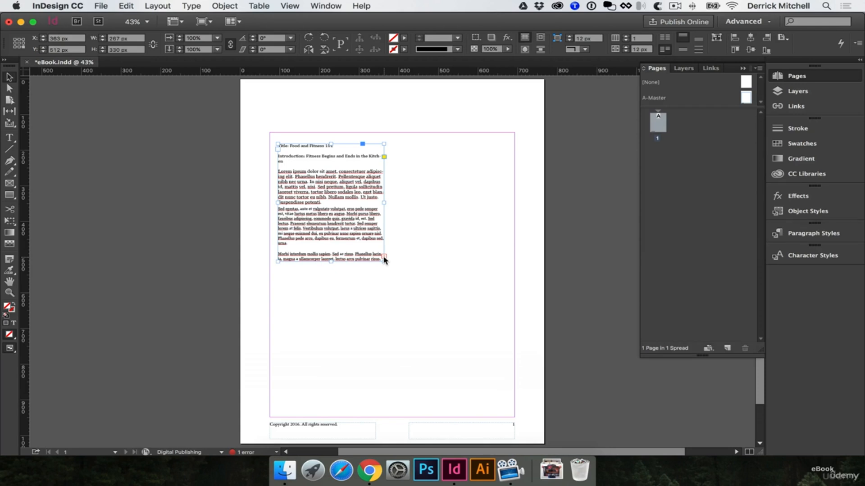
left_click_drag(328, 259, 322, 417)
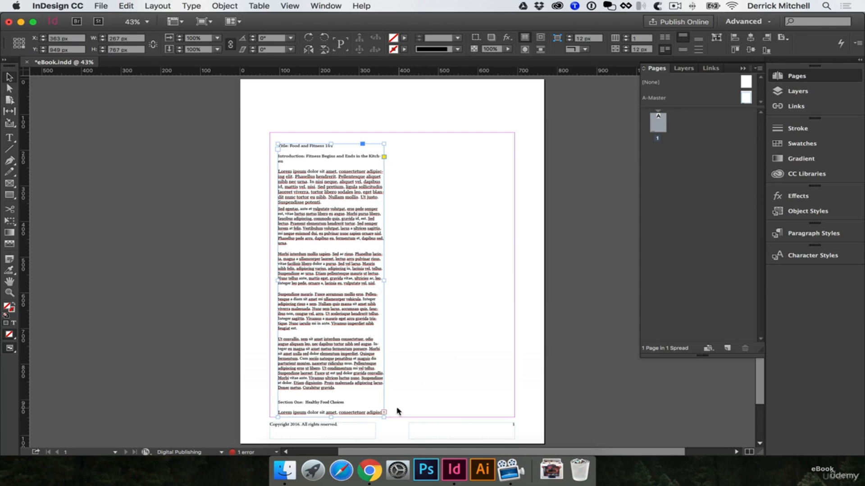
left_click(384, 413)
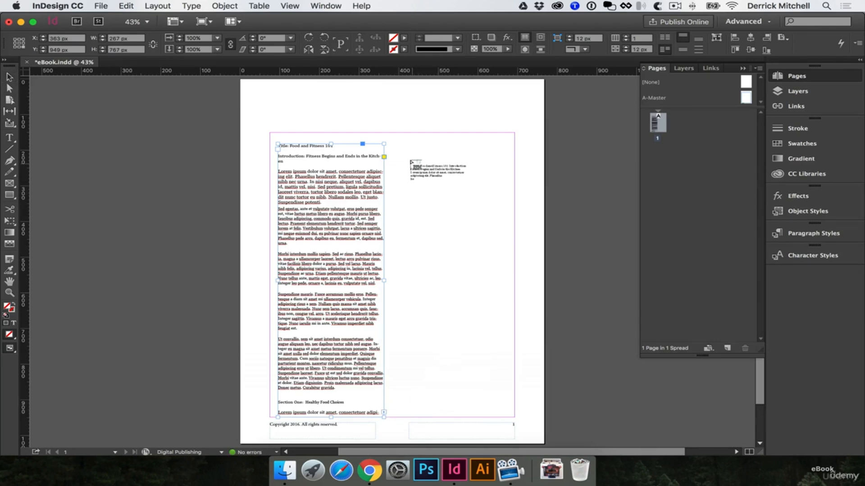
left_click_drag(400, 144, 515, 415)
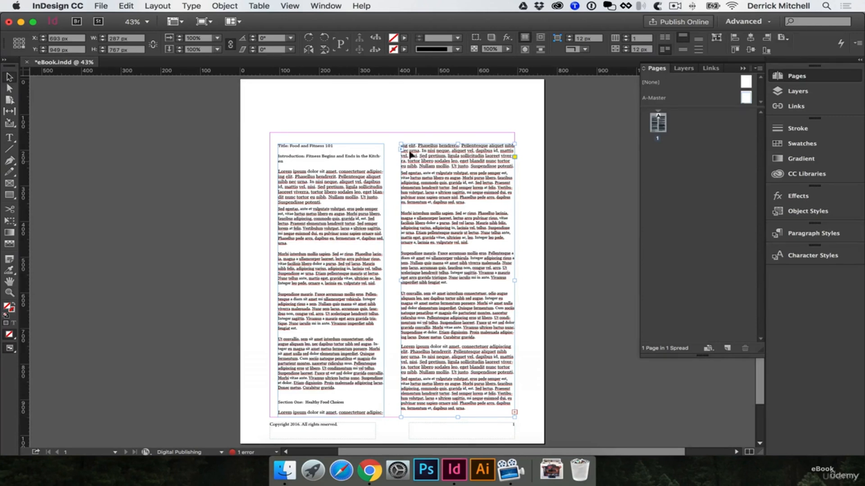
Step: Narrow the first text column to about 216 px and widen it again to about 276 px
left_click(363, 255)
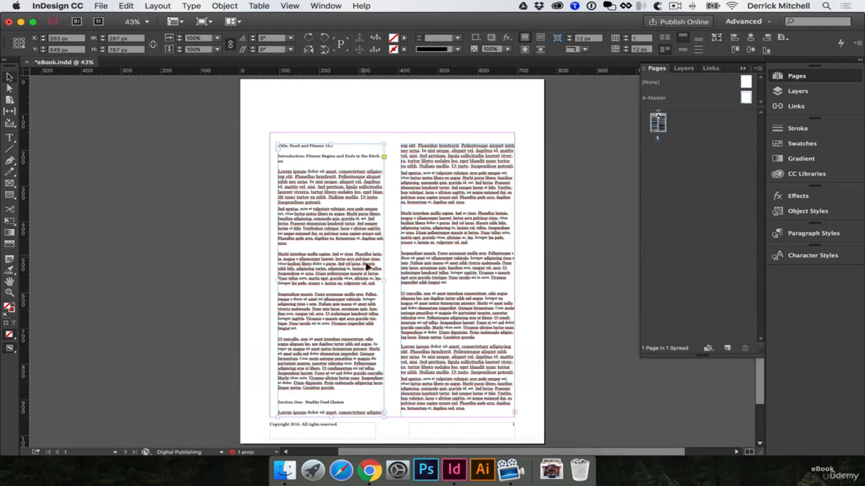
left_click_drag(382, 279, 362, 279)
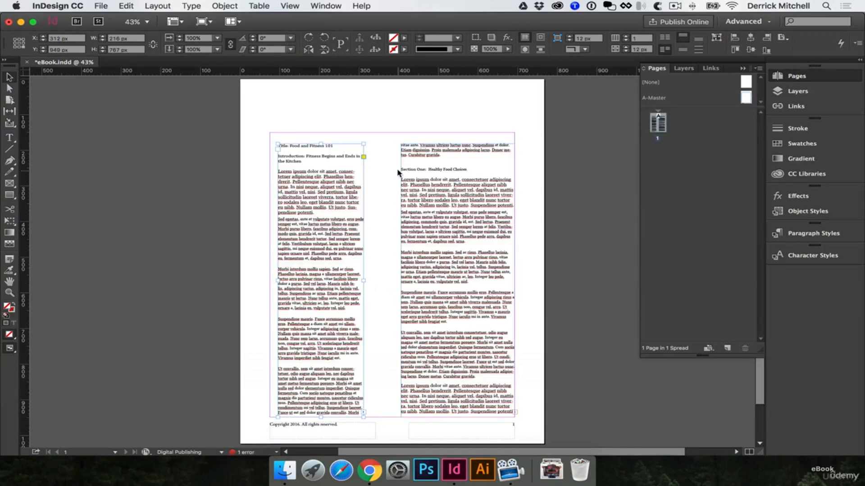
left_click_drag(363, 280, 387, 281)
scroll(455, 303, "down", 2)
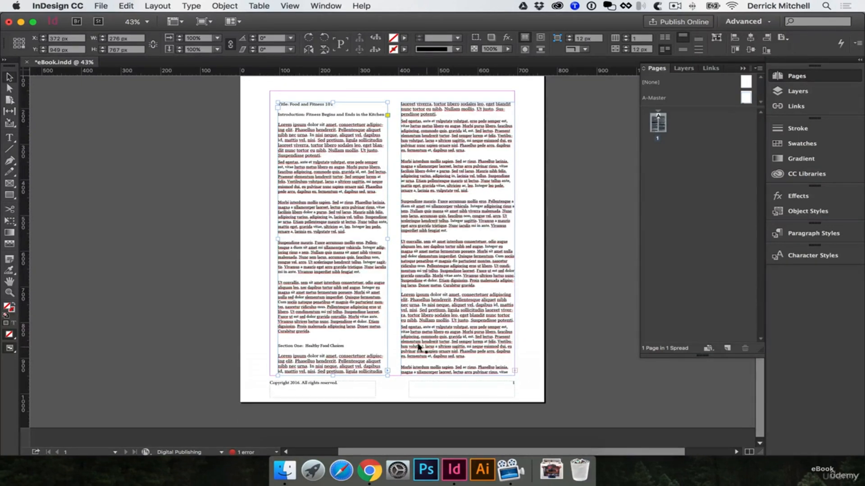
Step: Undo the column resizing and both placed text frames, returning to the loaded eBook text
key("super+z")
key("super+z")
key("super+z")
key("v")
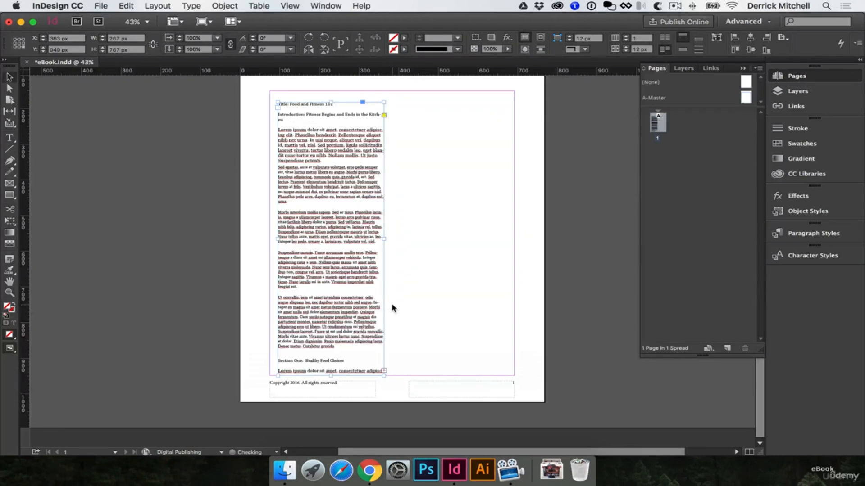
key("super+z")
key("super+z")
scroll(395, 279, "up", 3)
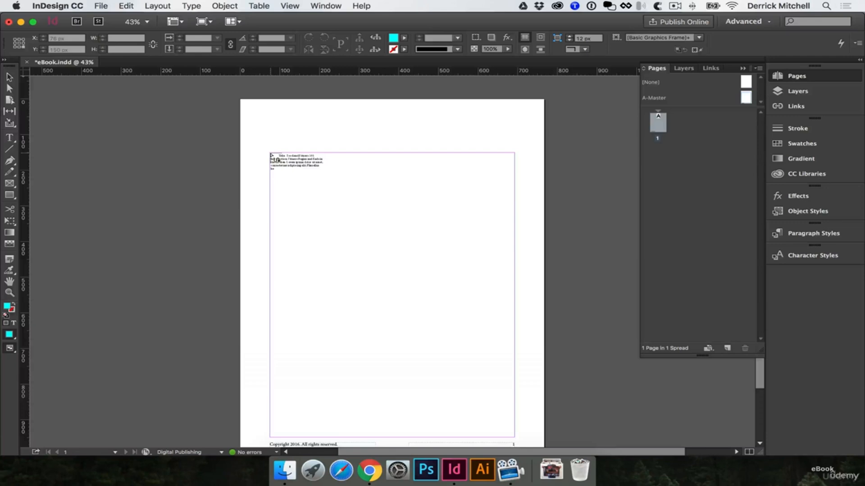
Step: Autoflow the loaded eBook text from the upper margin corner of page 1 through automatically added pages, and save the document
left_click(270, 153, "shift")
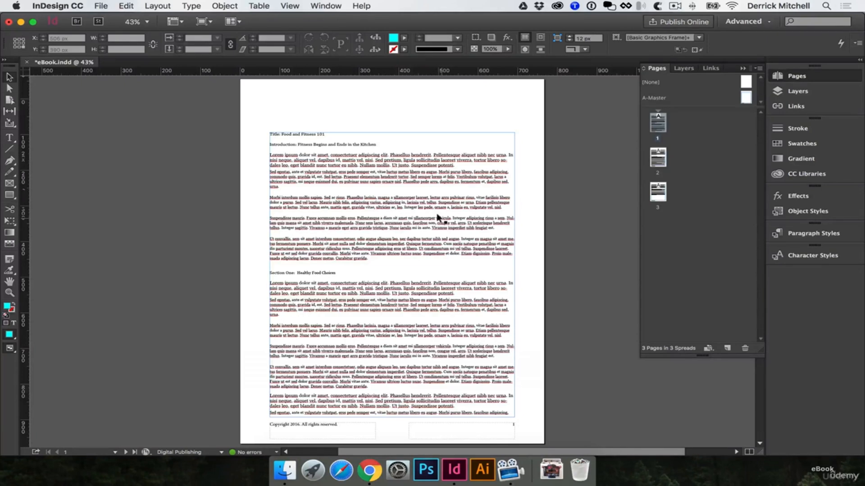
left_click(537, 237)
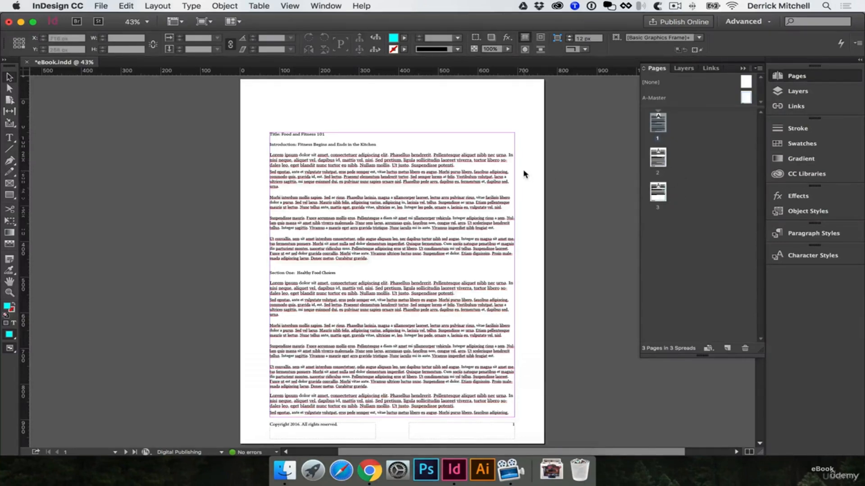
key("super+s")
scroll(525, 173, "up", 1)
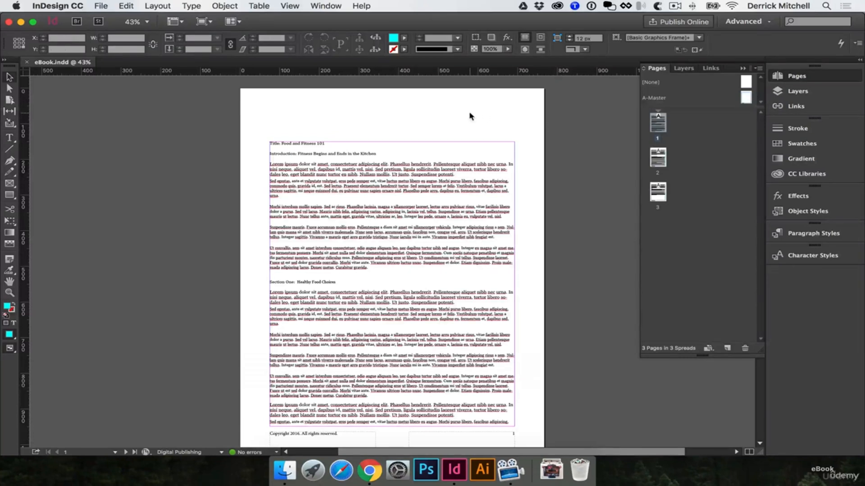
Step: Place the Motivation for Fitness logo from the CC library above page 1's text, about 170 px wide, and check the other pages for it
left_click(809, 174)
left_click_drag(668, 389, 409, 136)
left_click(497, 136)
left_click(807, 80)
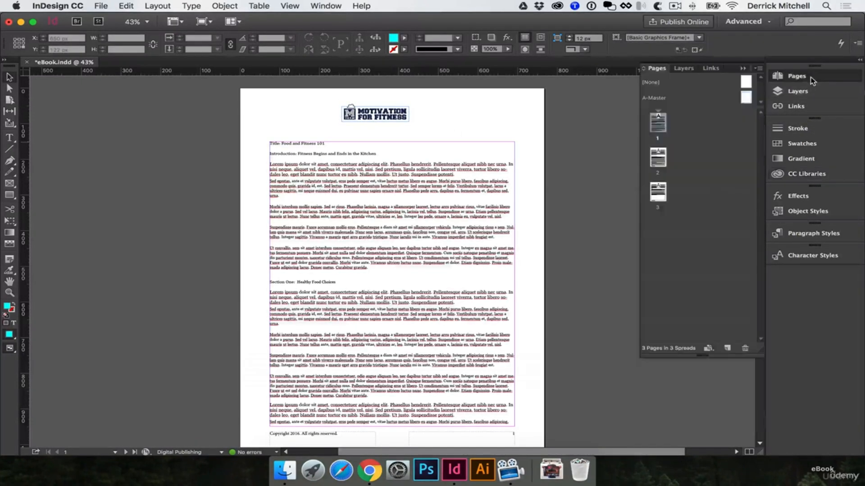
double_click(658, 157)
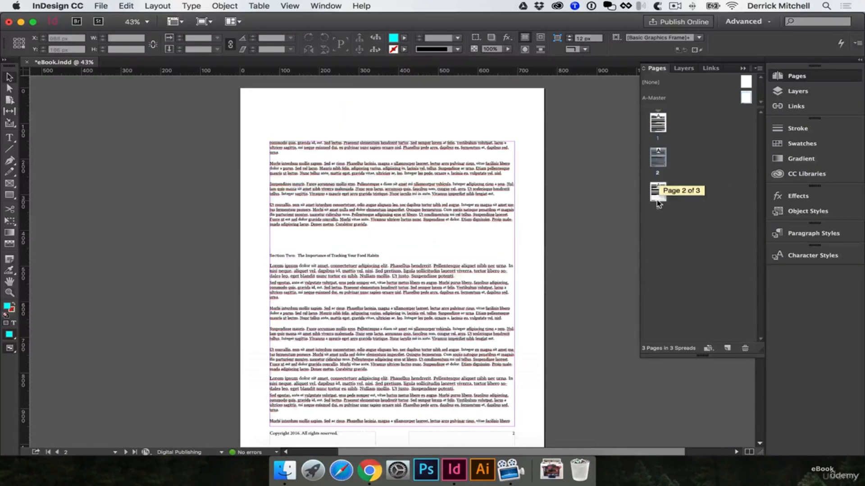
double_click(658, 201)
double_click(657, 123)
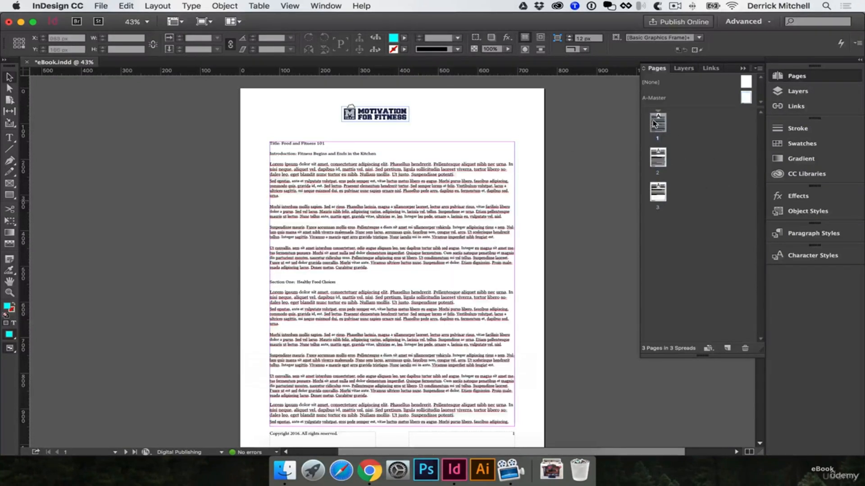
Step: Cut the logo from page 1, paste it onto A-Master and move it into the header area above the margin frame
left_click(391, 110)
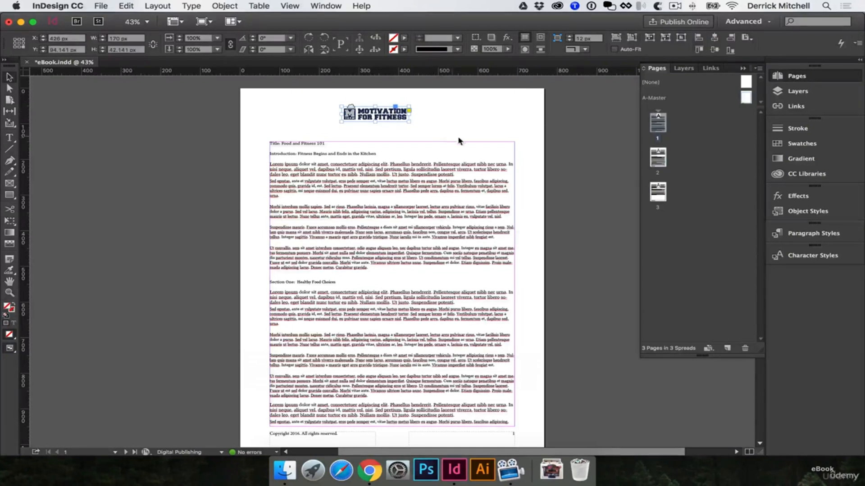
key("Delete")
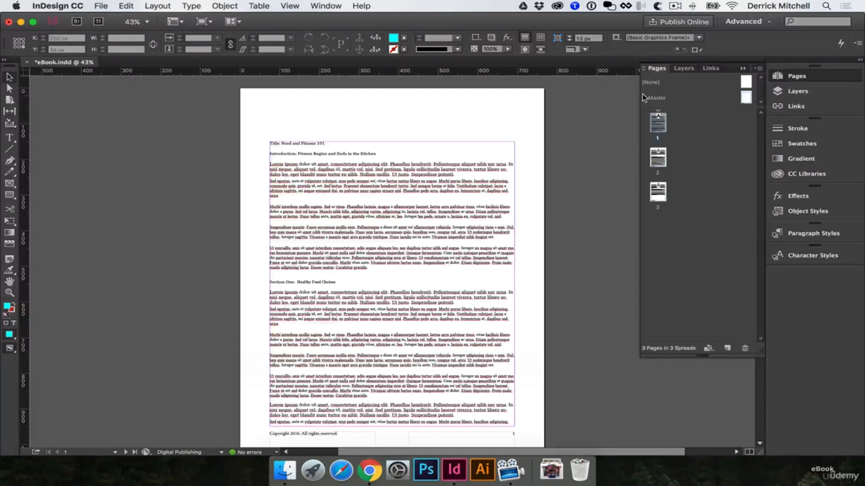
double_click(745, 97)
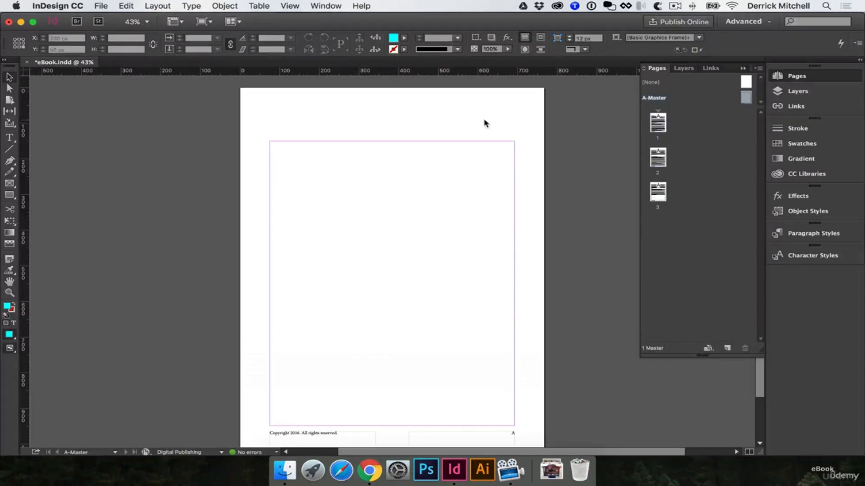
key("super+v")
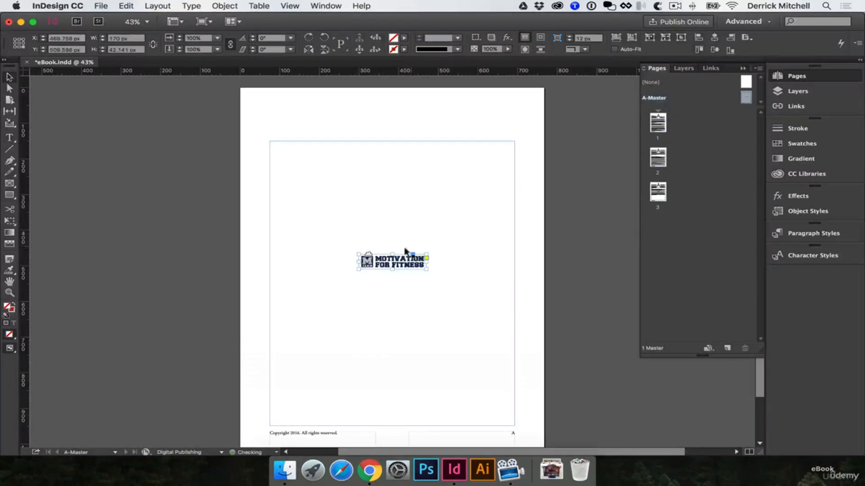
left_click_drag(412, 260, 413, 115)
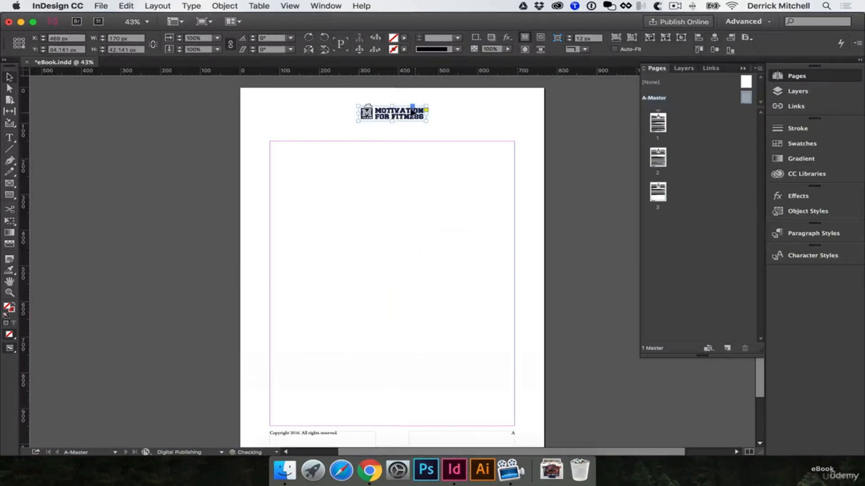
Step: Enlarge the master-page logo proportionally to about 263 px wide and check it on pages 1 and 2
left_click_drag(424, 122, 445, 126)
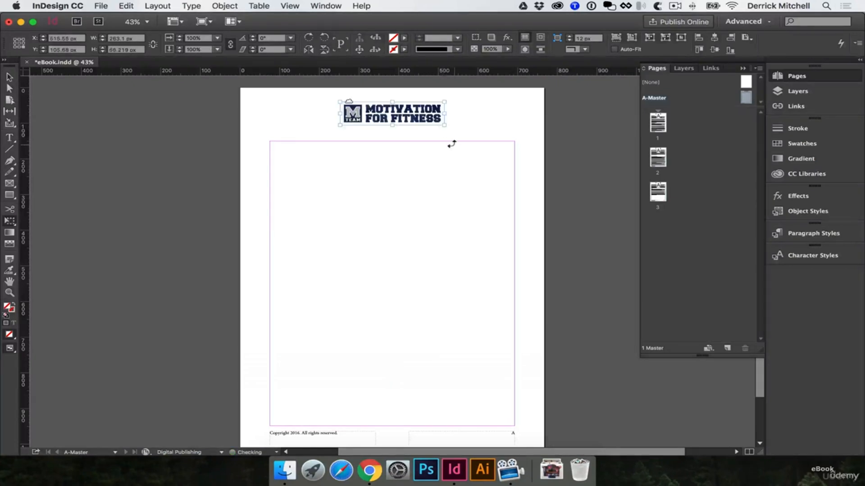
double_click(658, 122)
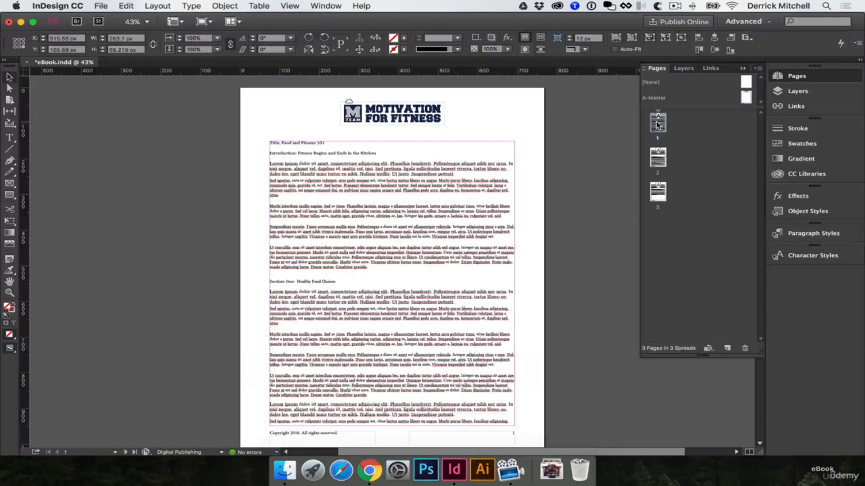
double_click(659, 162)
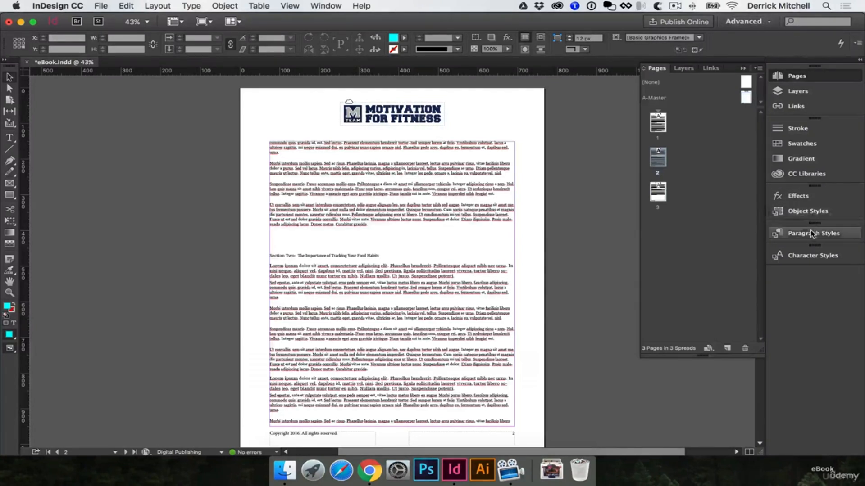
Step: Show the paragraph styles and set the three body paragraphs from "Morbi interdum" to above Section Two on page 2 to 14 pt
left_click(791, 234)
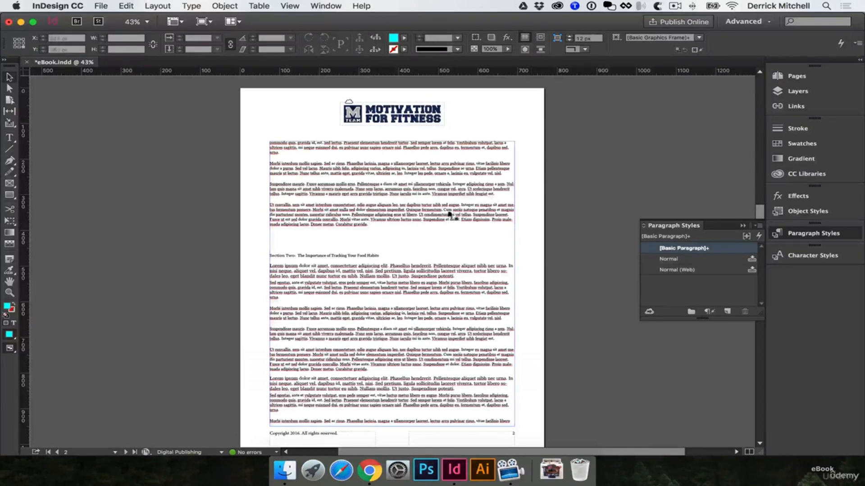
key("super+equal")
key("super+equal")
key("super+equal")
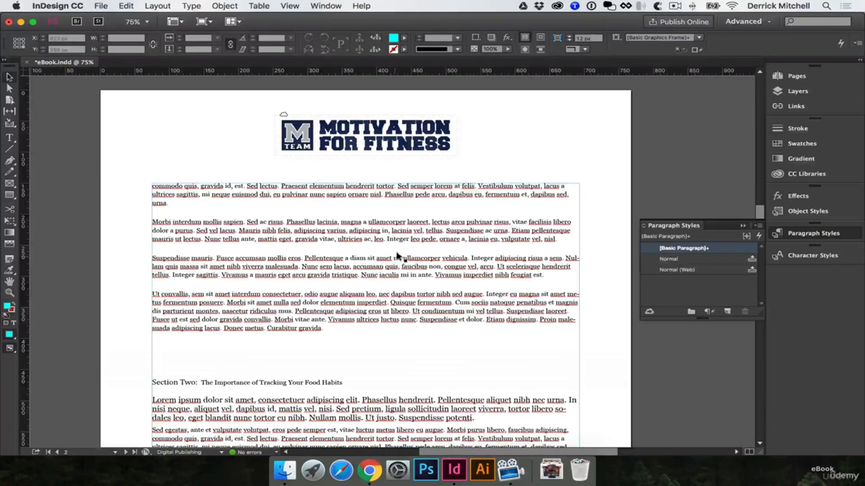
double_click(548, 260)
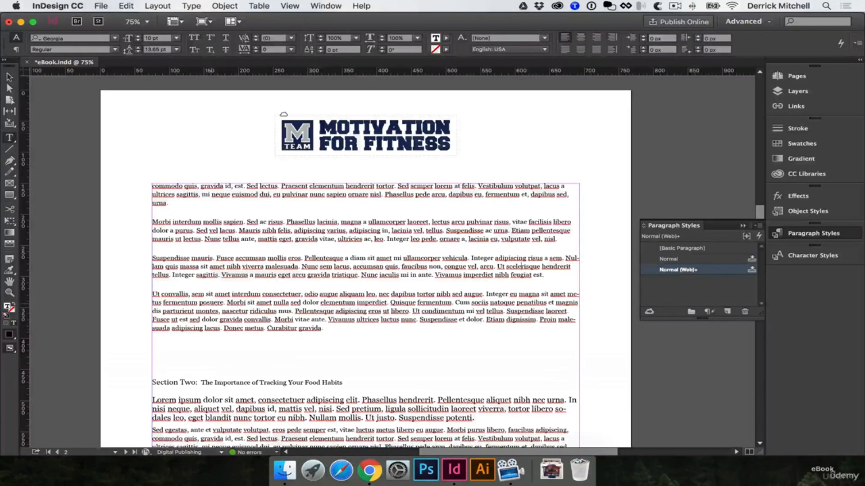
left_click_drag(344, 329, 146, 227)
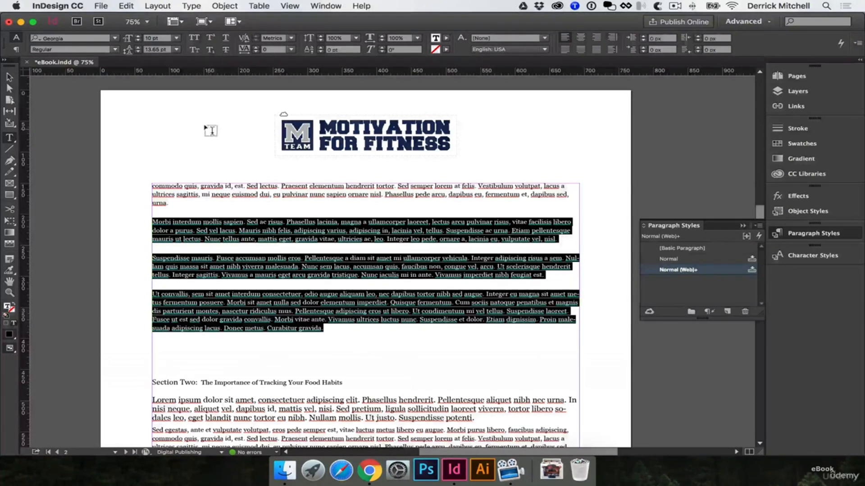
left_click(139, 38)
left_click(139, 38)
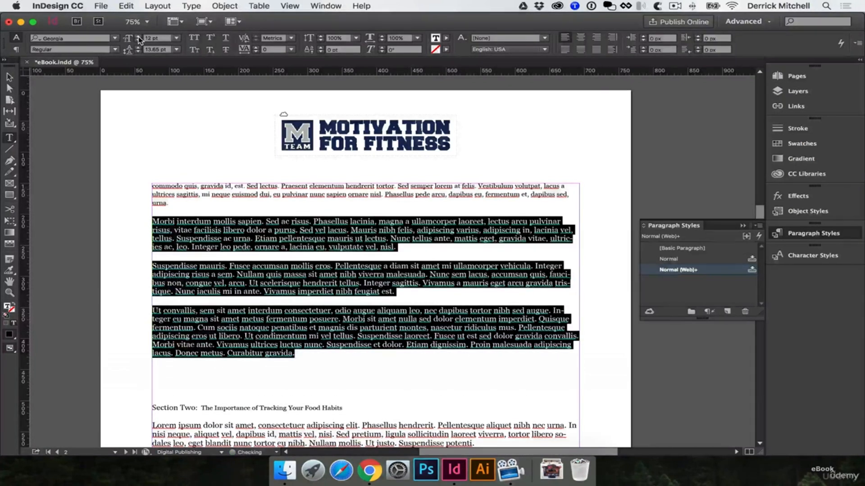
left_click(139, 38)
left_click(139, 38)
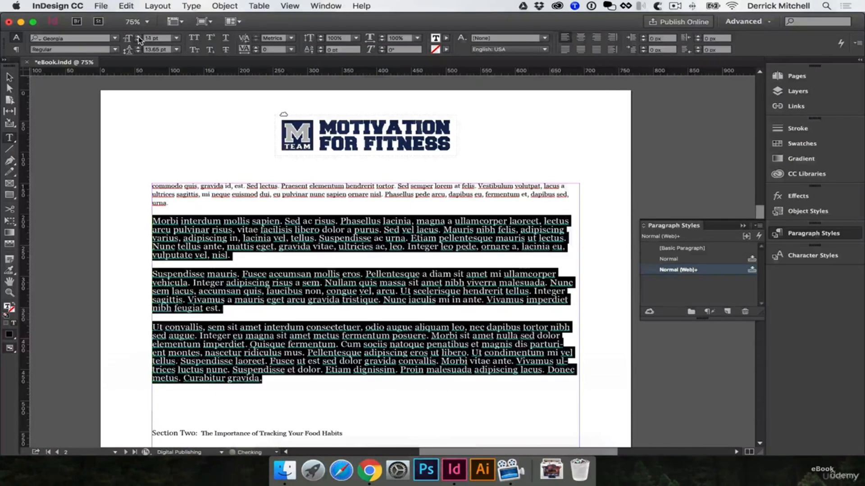
left_click(177, 218)
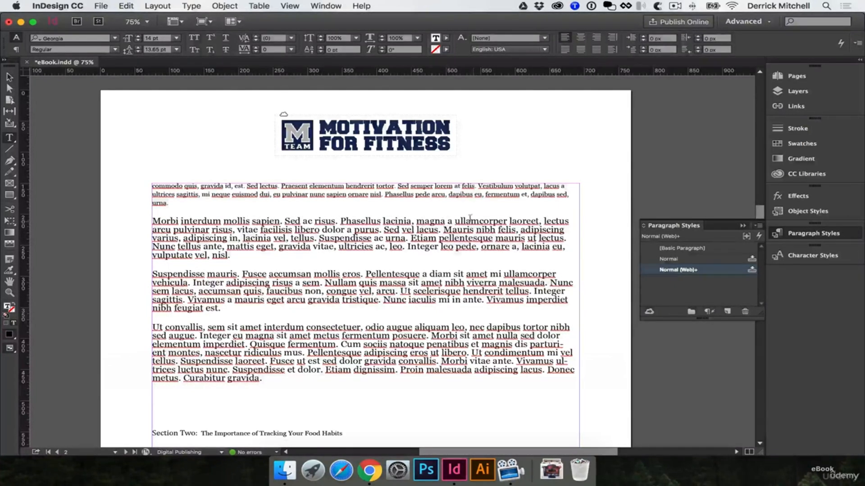
Step: Increase the font size of the same three body paragraphs on page 2 to 15 pt
left_click_drag(545, 221, 551, 231)
left_click(334, 317)
left_click_drag(275, 376, 131, 217)
left_click(137, 37)
left_click(365, 307)
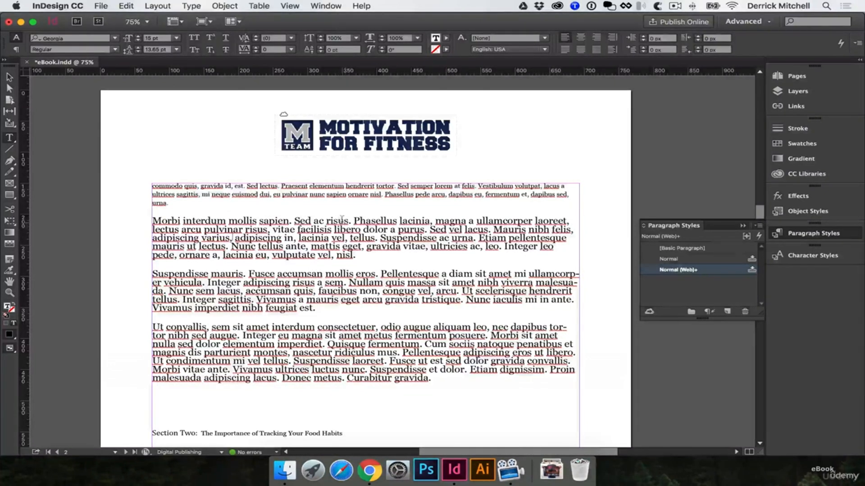
Step: Set the leading of the three enlarged body paragraphs to 20 pt
left_click_drag(432, 378, 133, 224)
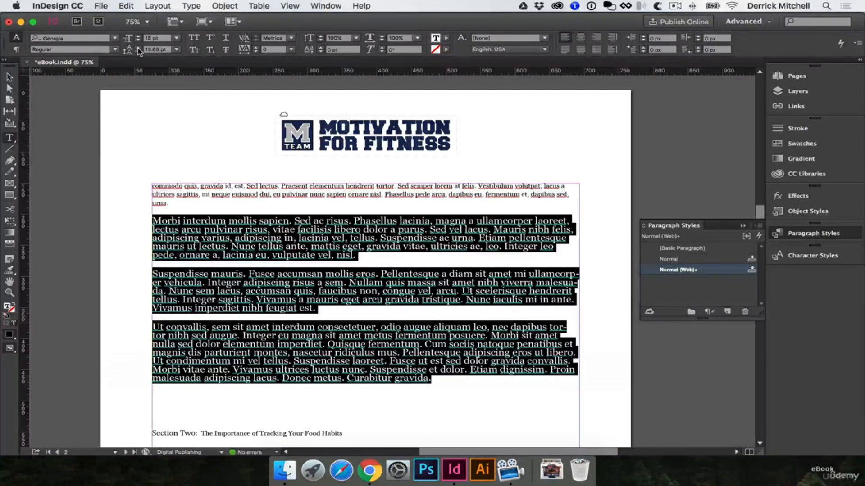
left_click(138, 47)
left_click(138, 51)
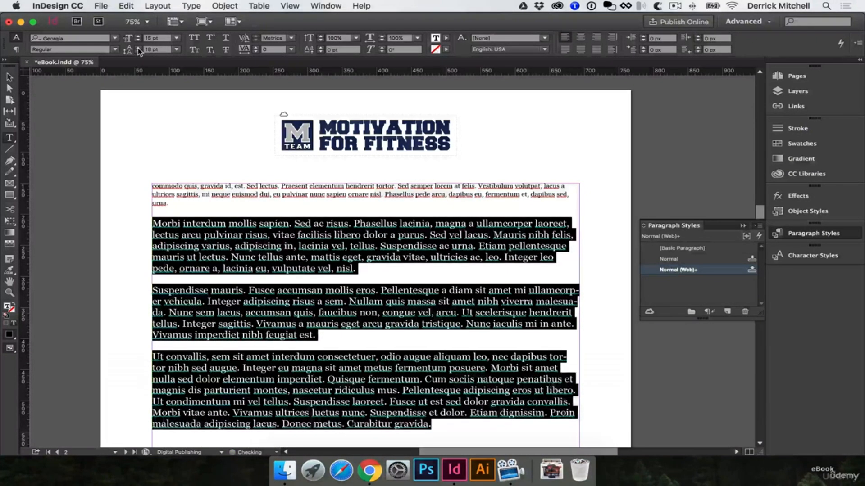
left_click(139, 49)
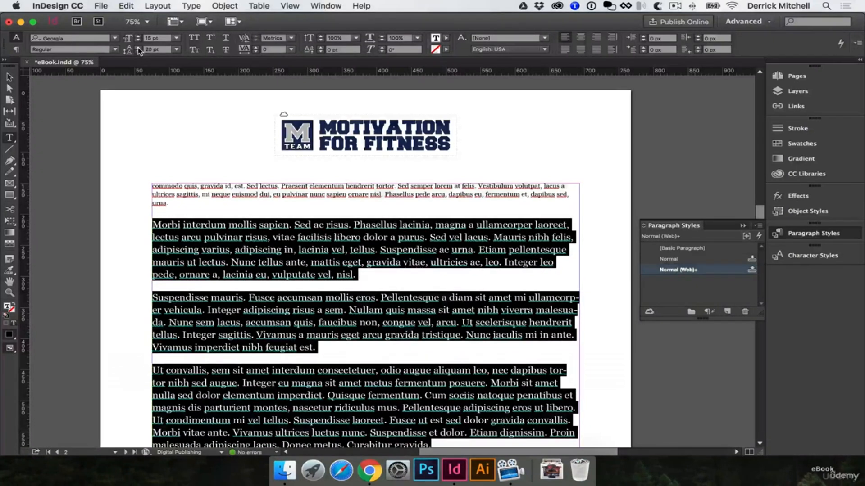
left_click(239, 211)
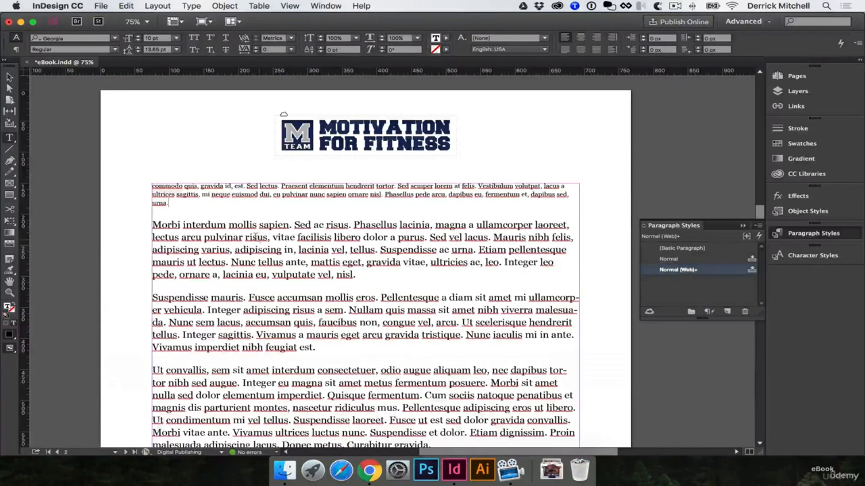
Step: Create a new paragraph style from the "Morbi interdum" paragraph's formatting and name it "body"
scroll(256, 236, "down", 3)
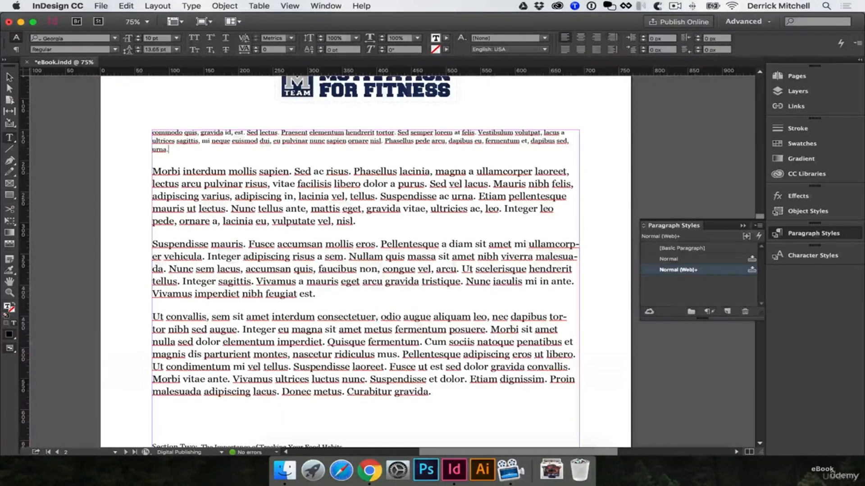
left_click_drag(356, 221, 142, 170)
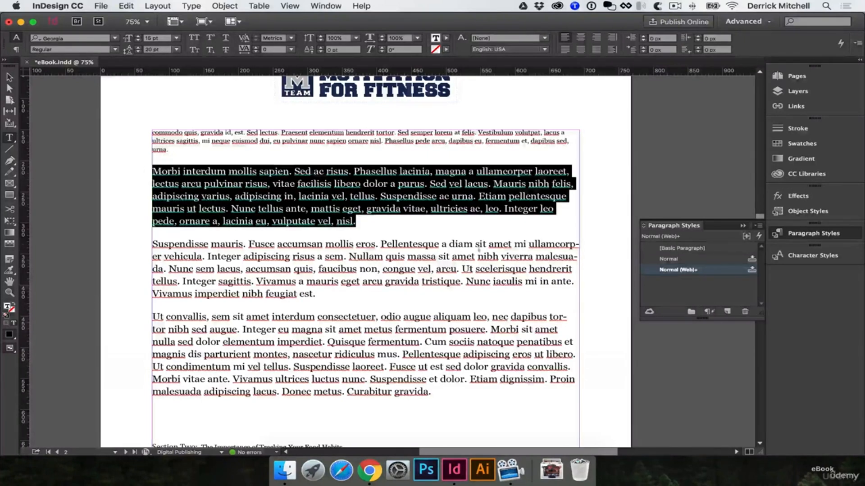
left_click(727, 312)
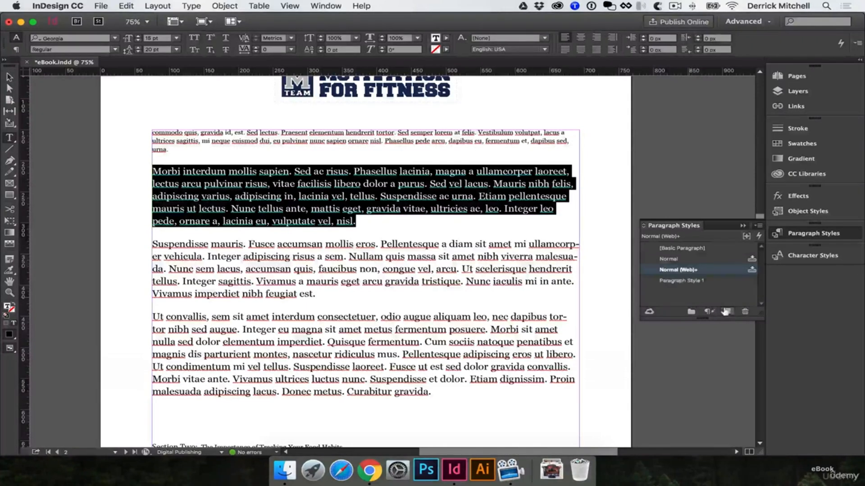
double_click(688, 281)
left_click_drag(599, 33, 559, 116)
type("Body")
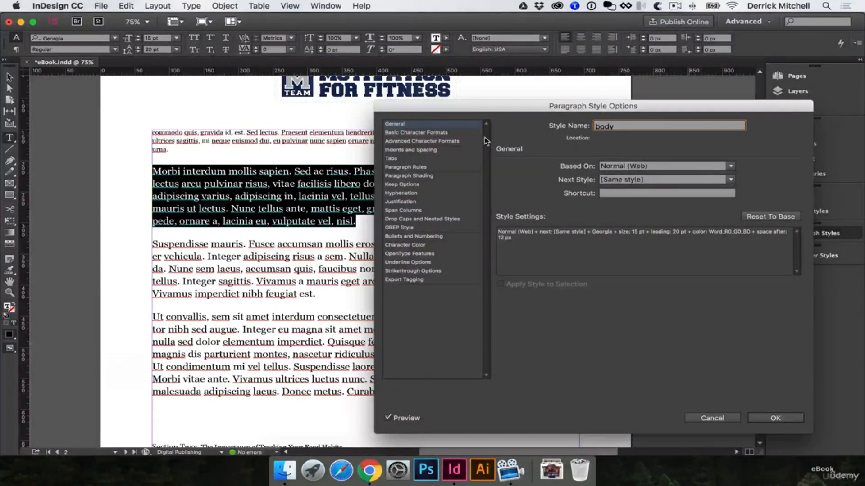
left_click_drag(467, 107, 502, 80)
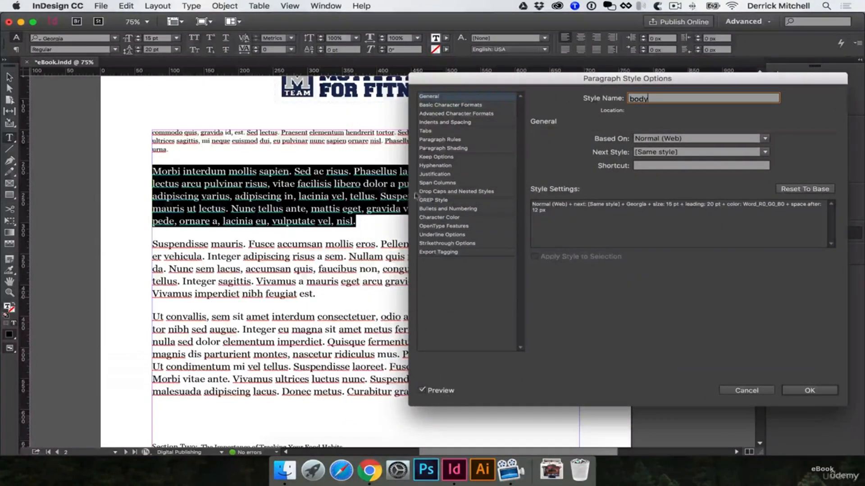
Step: Set the body style's font family to Helvetica Neue in its basic character formats, keeping the sample paragraph in view
left_click(448, 105)
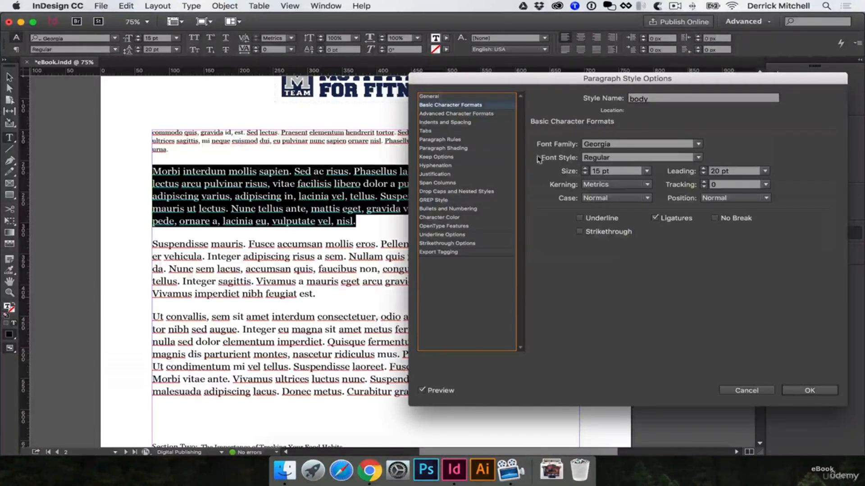
left_click(632, 147)
type("Helvetica Neue")
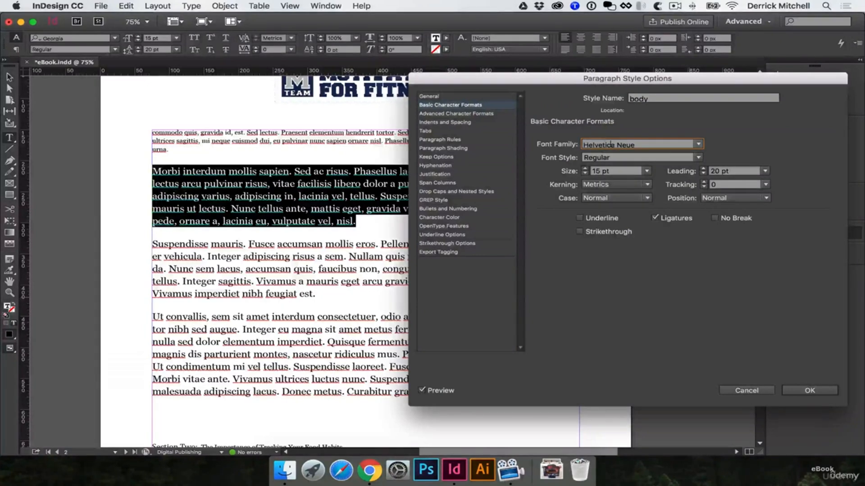
key("Tab")
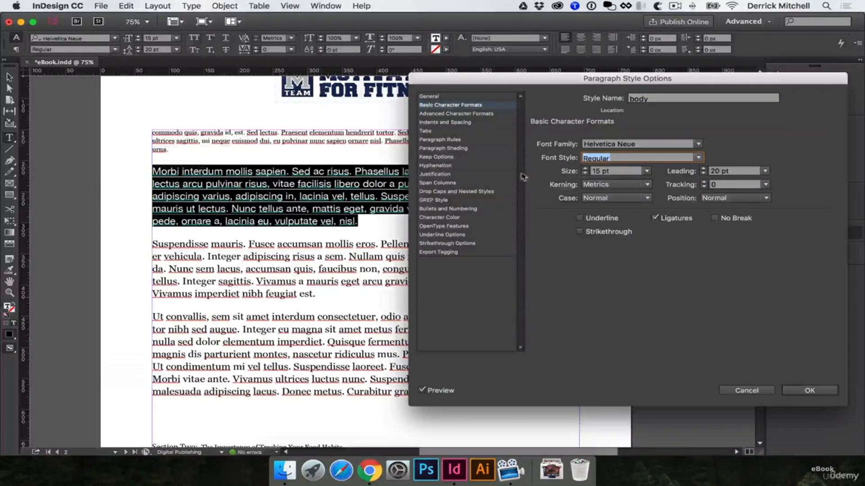
left_click_drag(501, 82, 523, 78)
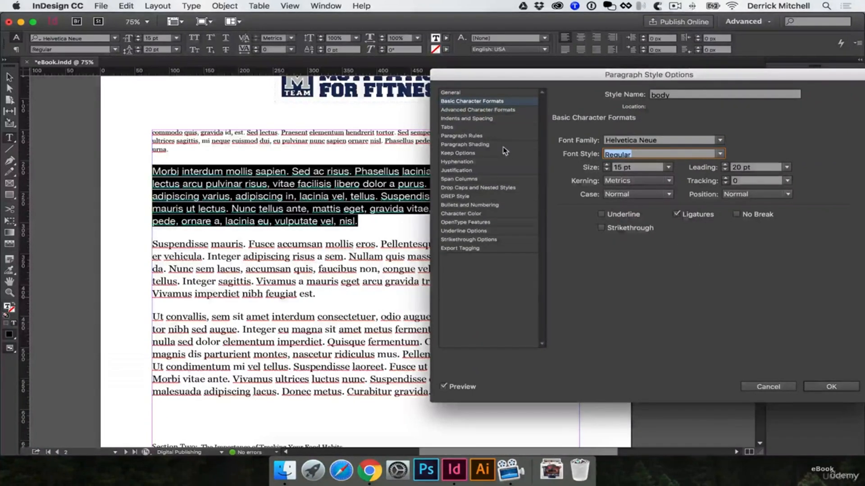
Step: Turn off hyphenation for the body paragraph style, review its character color, and save the style
left_click(480, 110)
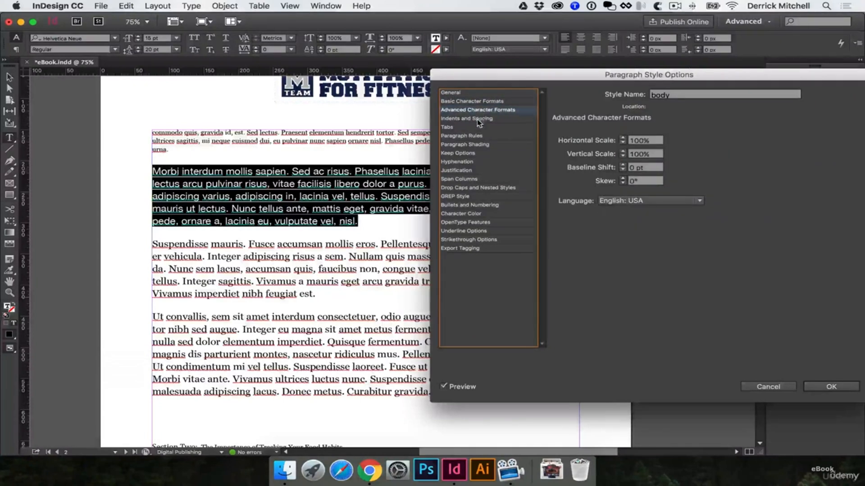
left_click(479, 120)
left_click(481, 111)
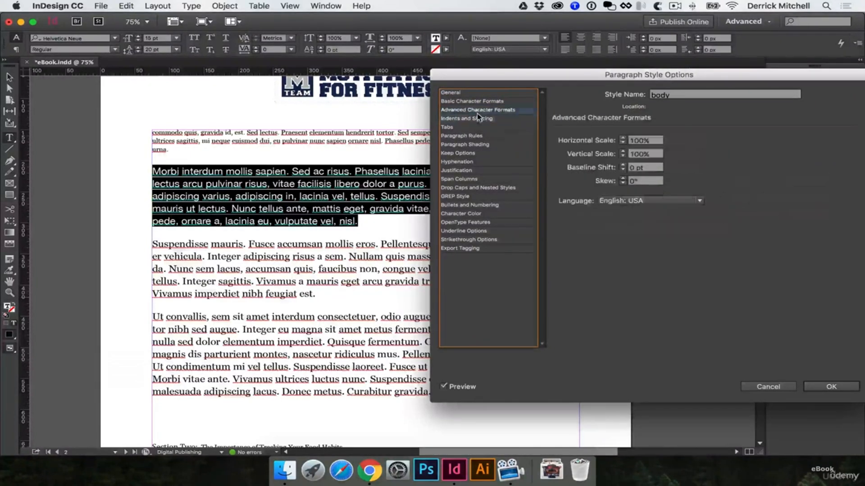
left_click(479, 117)
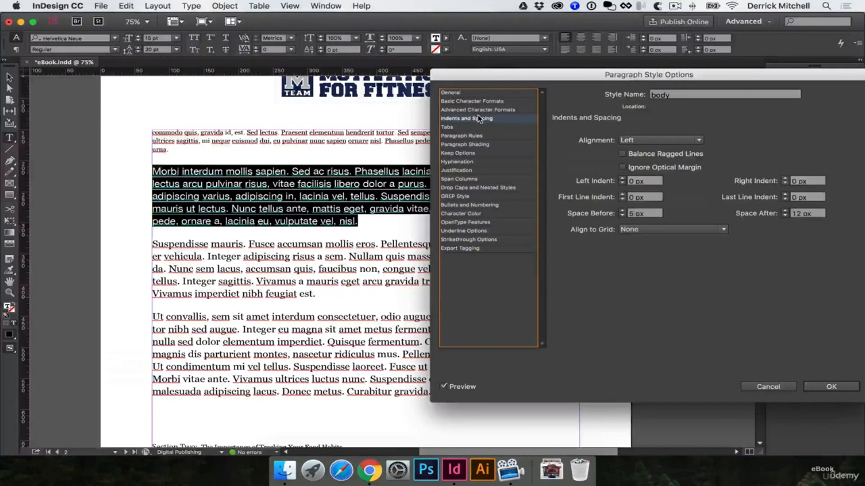
left_click(470, 163)
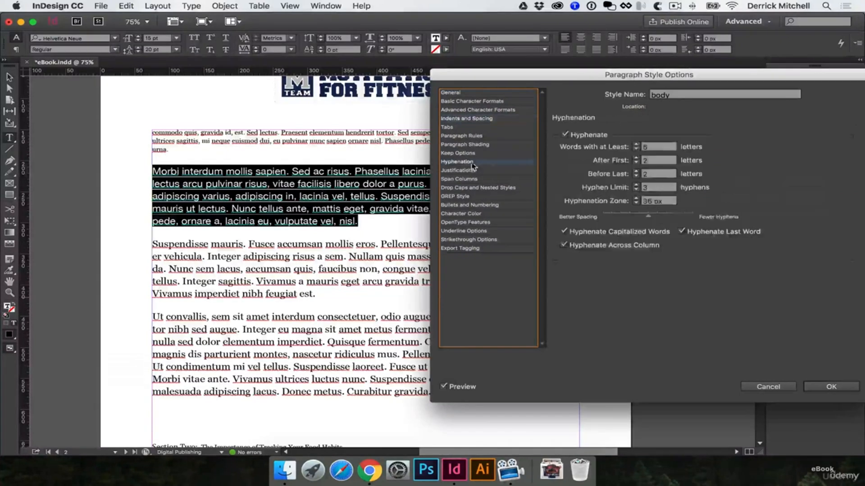
left_click(565, 135)
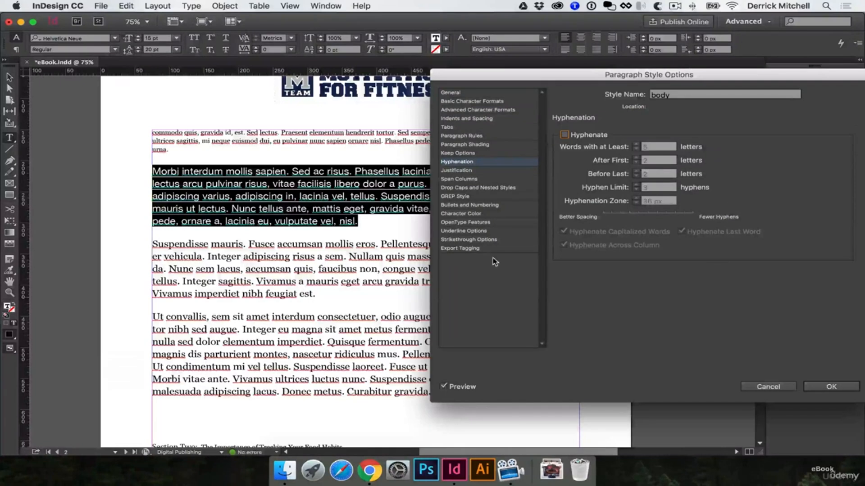
left_click(486, 213)
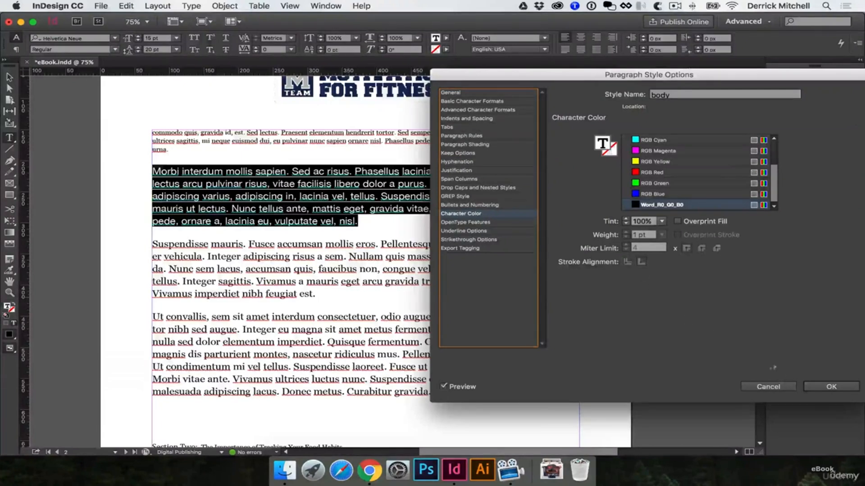
left_click(831, 388)
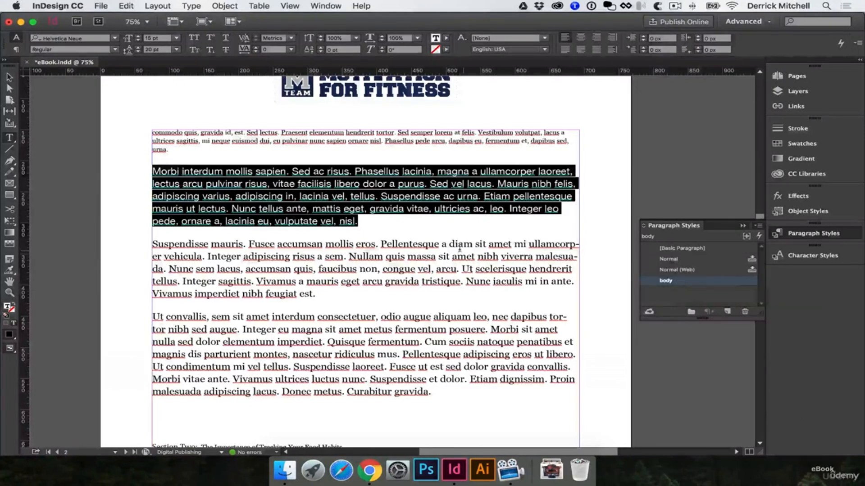
Step: Select the entire manuscript text and apply the body paragraph style to it
left_click(320, 248)
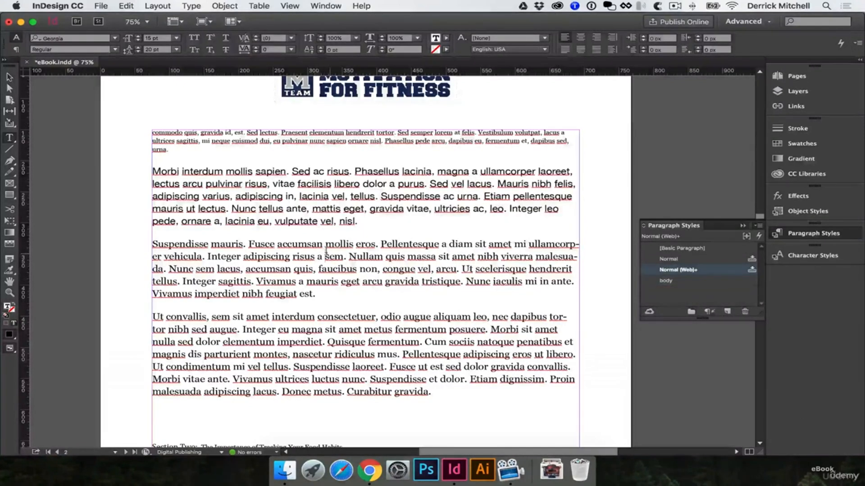
key("super+a")
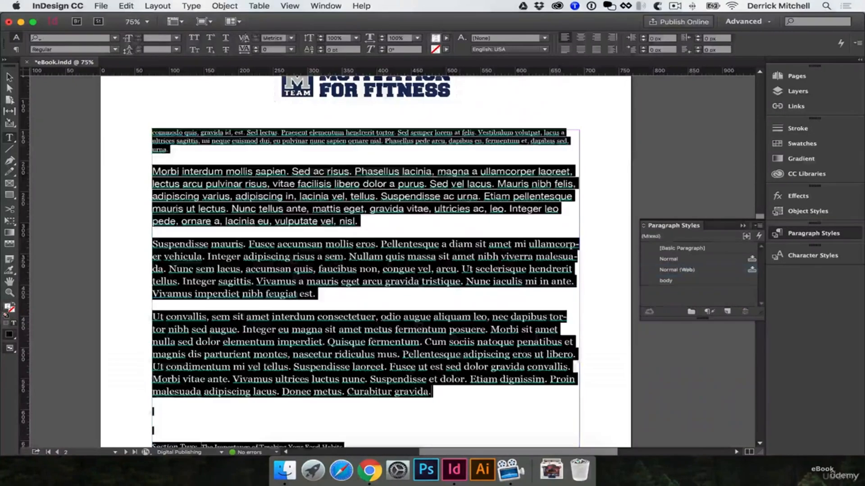
scroll(461, 293, "up", 5)
scroll(461, 293, "down", 15)
scroll(461, 294, "up", 10)
scroll(461, 293, "up", 4)
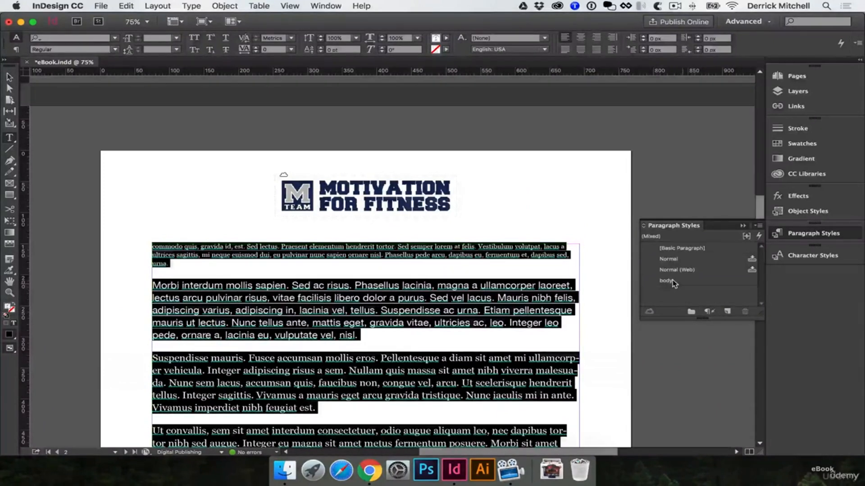
left_click(672, 281)
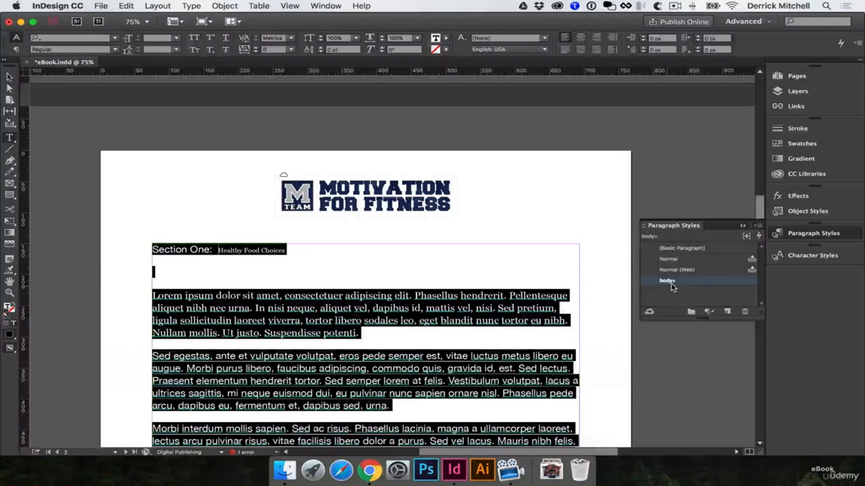
Step: Clear the remaining formatting overrides from the selected manuscript text, deselect it, and check the following pages
left_click(709, 312)
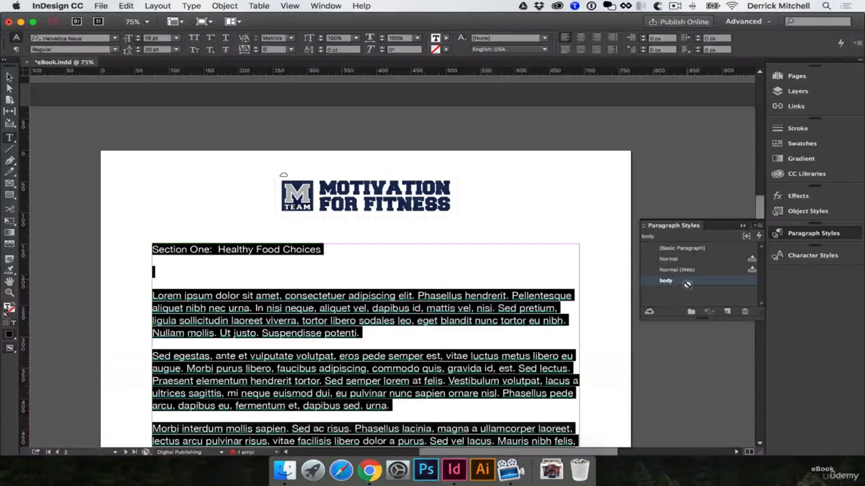
scroll(256, 306, "down", 2)
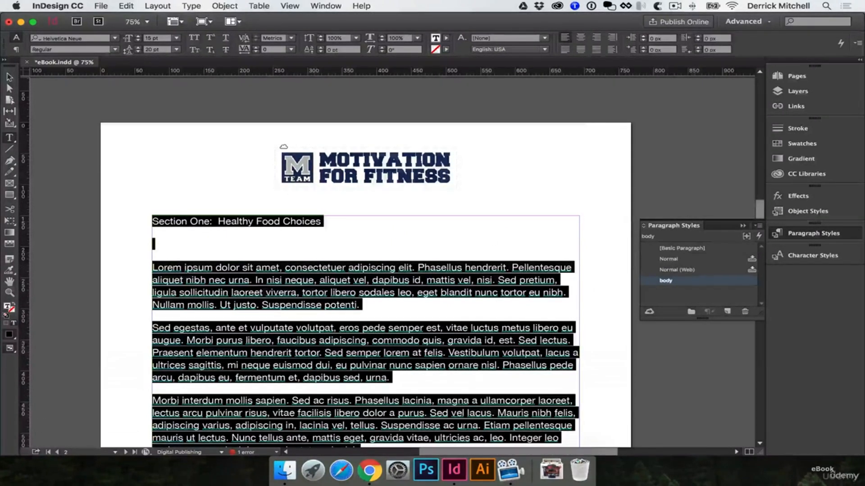
left_click(9, 77)
left_click(596, 247)
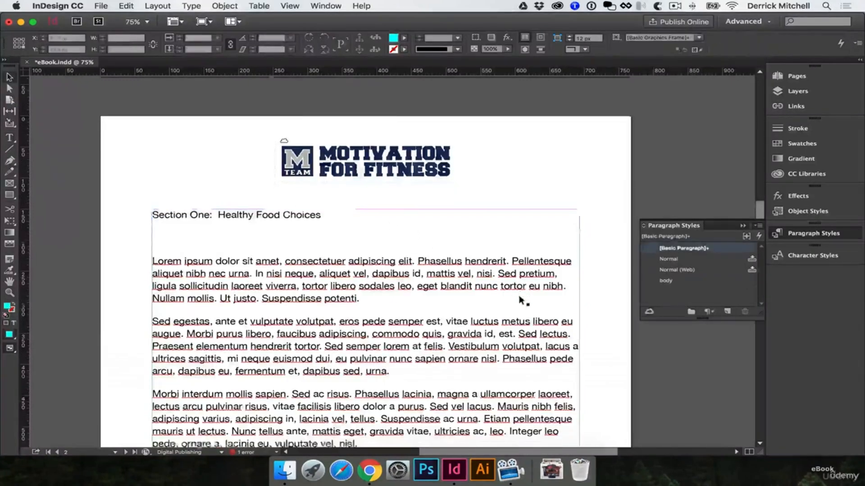
scroll(464, 306, "down", 5)
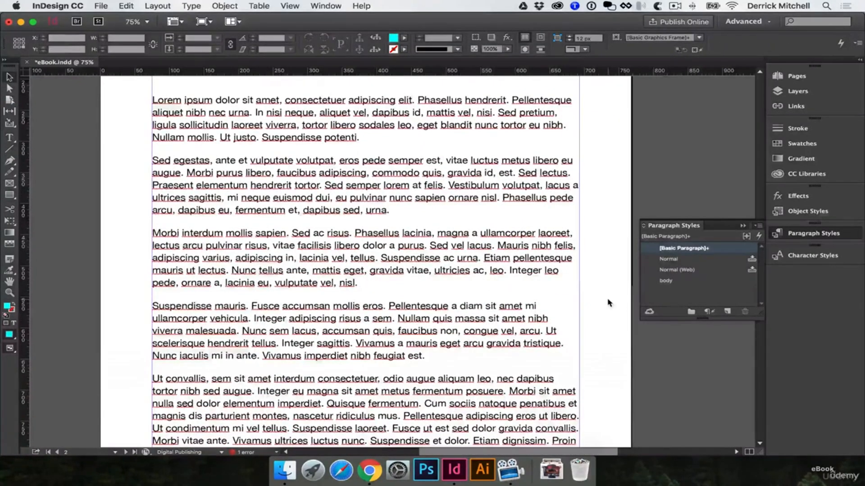
scroll(608, 301, "down", 15)
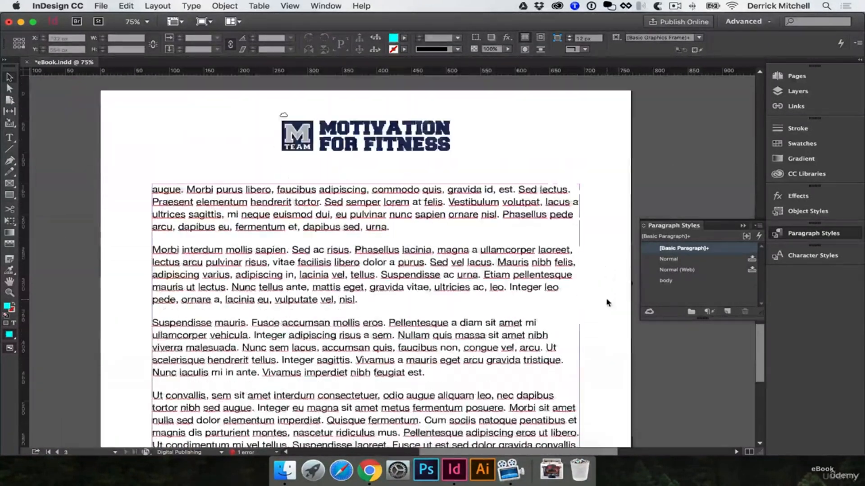
Step: Change the body paragraph style's character color to [Black] and save the style
double_click(682, 280)
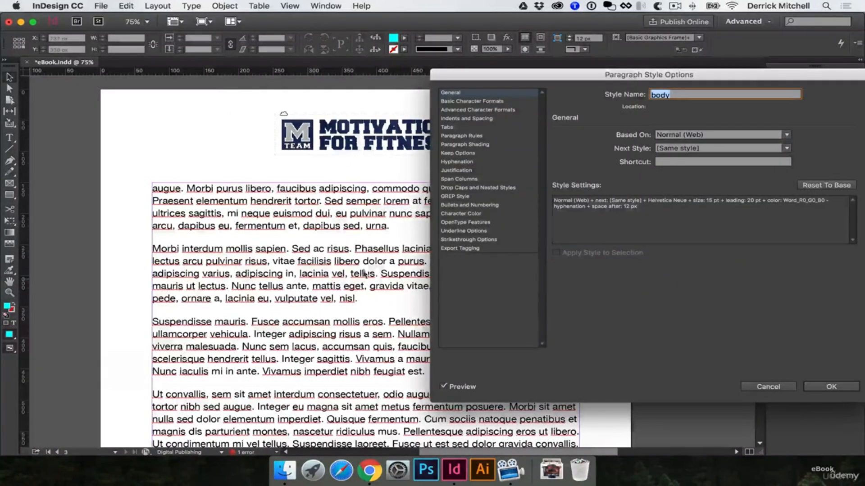
left_click(472, 102)
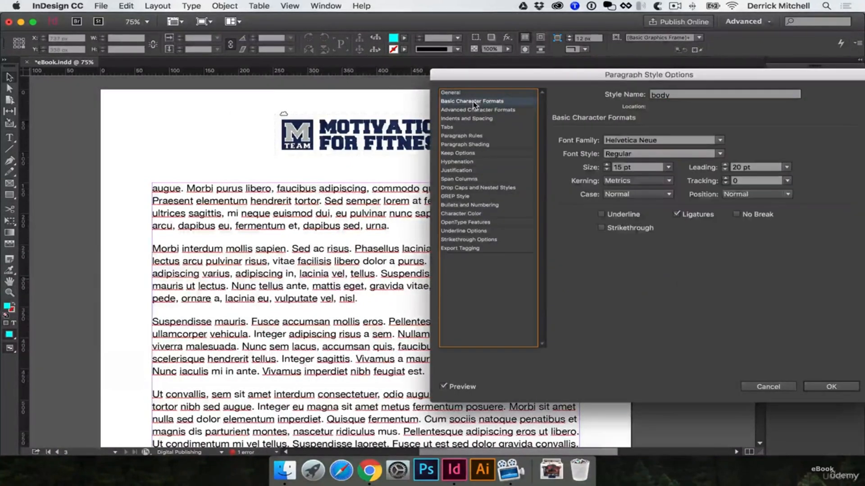
left_click(465, 214)
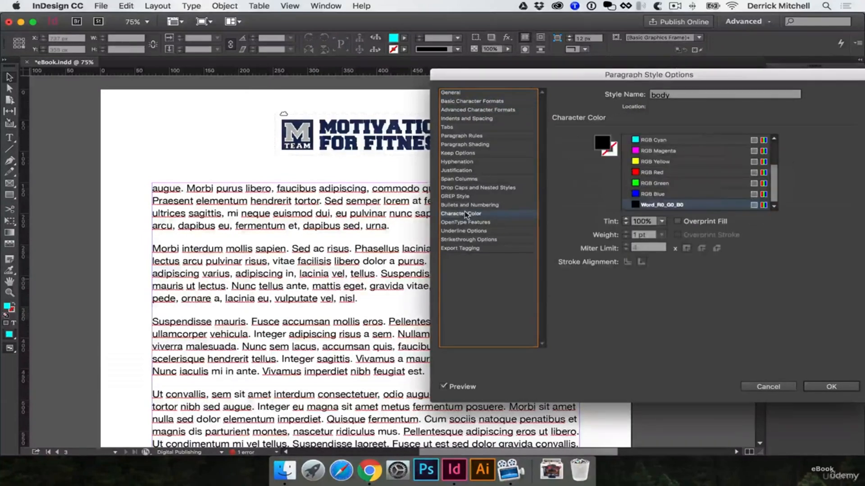
left_click(639, 195)
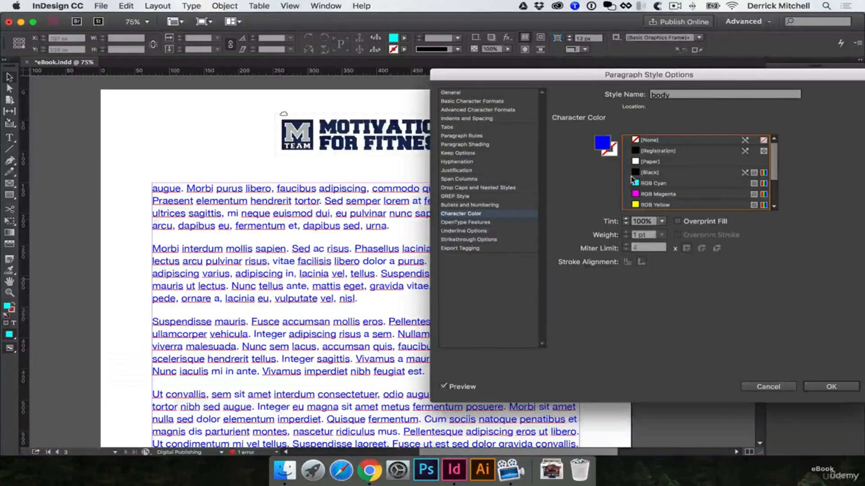
left_click(655, 173)
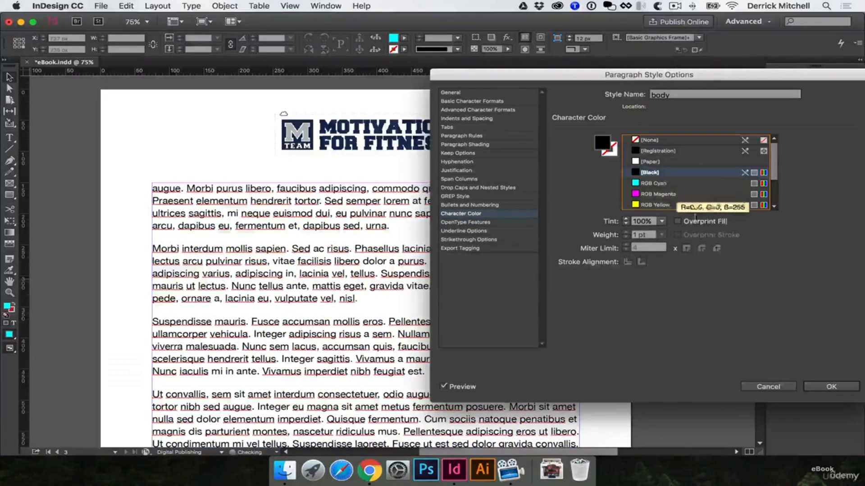
left_click(831, 387)
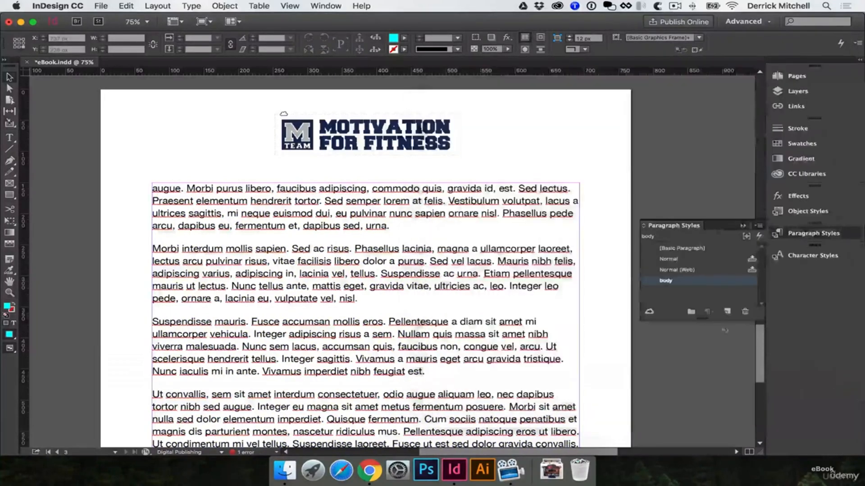
Step: Create a paragraph style named "H1" from the "Introduction: Fitness Begins and Ends in the Kitchen" heading on page 1
scroll(596, 272, "up", 15)
scroll(596, 272, "up", 10)
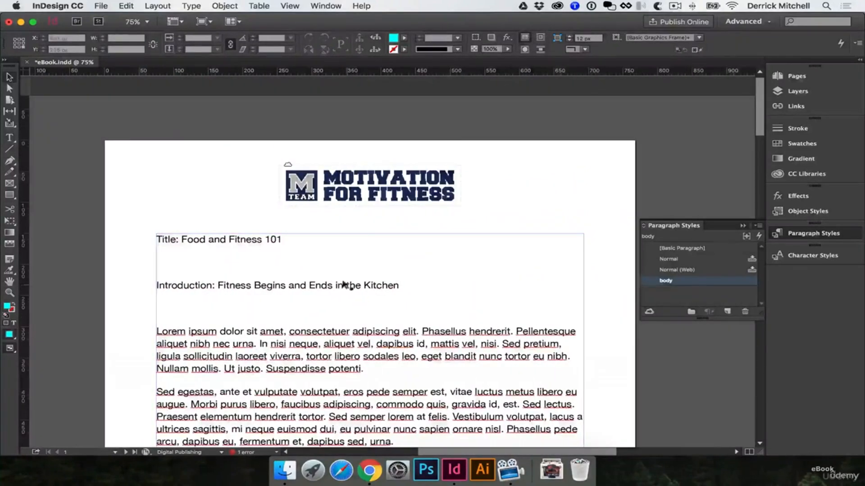
double_click(343, 284)
left_click_drag(399, 286, 149, 290)
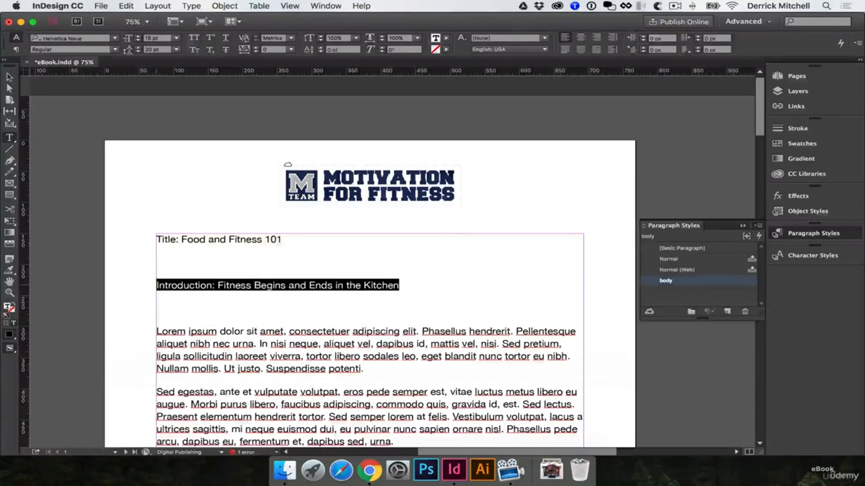
left_click(728, 312)
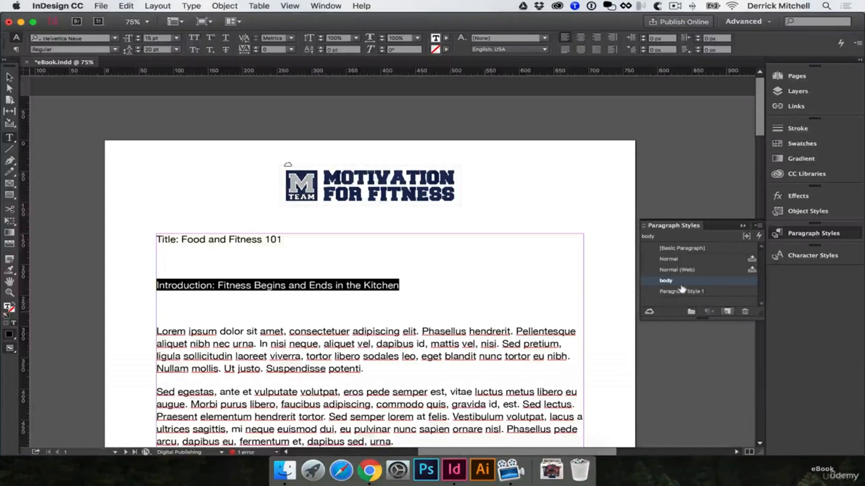
double_click(676, 291)
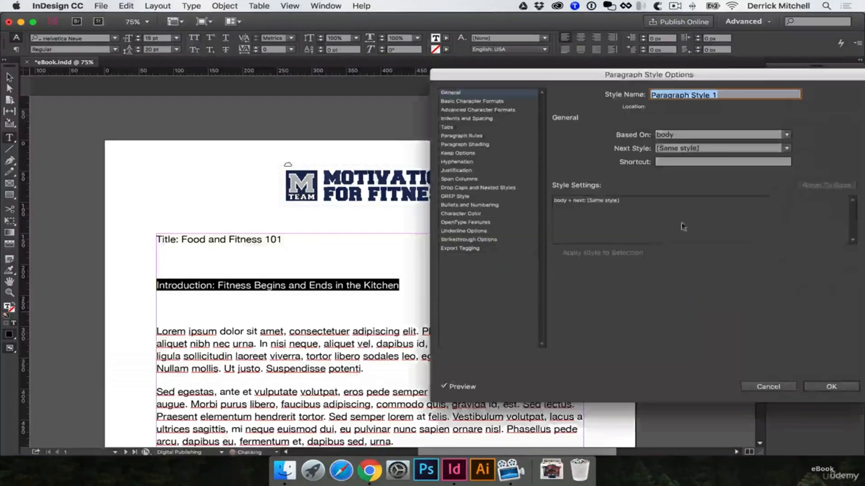
type("H1")
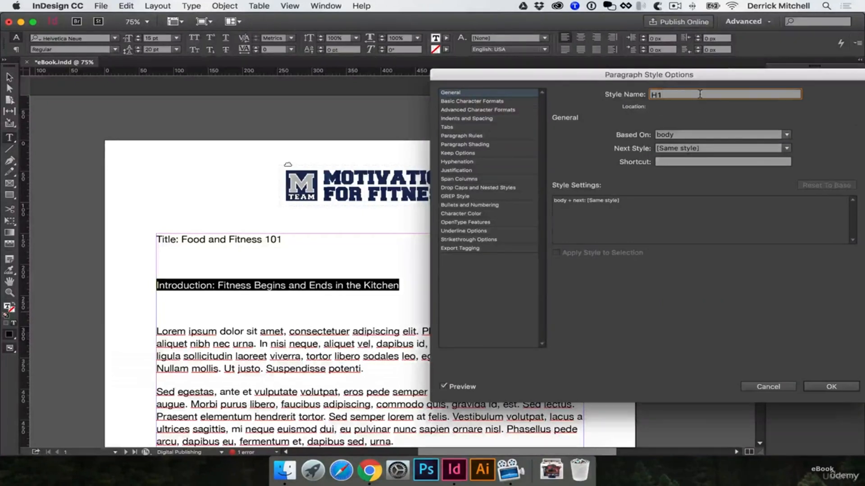
Step: Set the H1 style's font family to Freshman and its case to All Caps, keeping the heading preview in view
left_click(472, 101)
left_click(681, 142)
type("Freshman")
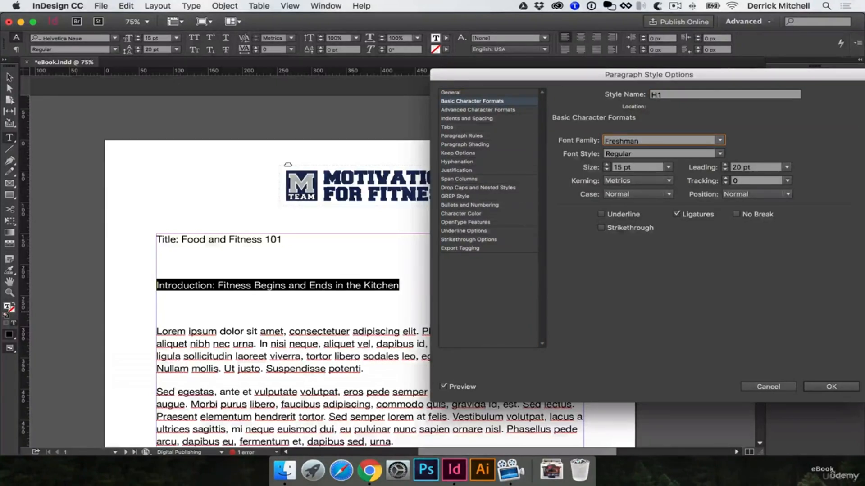
key("Tab")
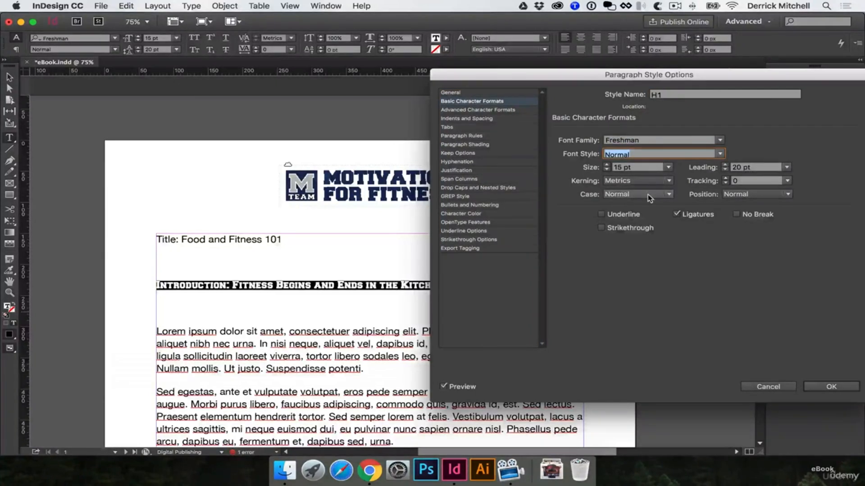
left_click(649, 196)
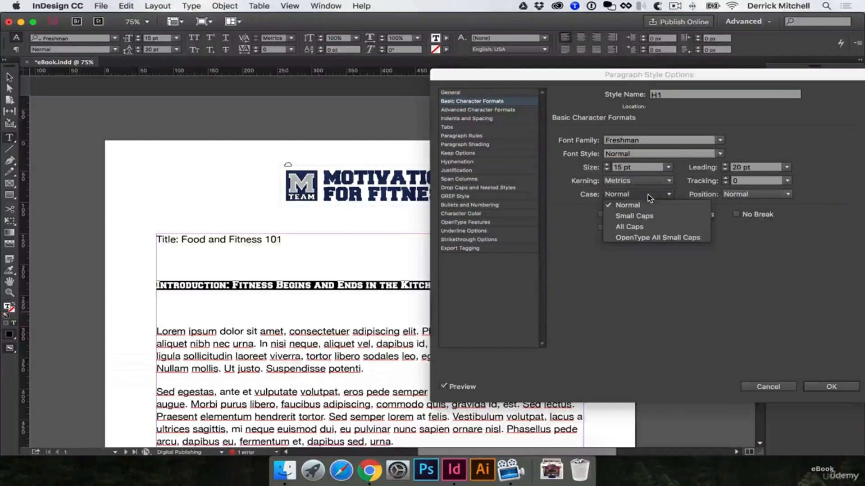
left_click(645, 217)
left_click_drag(526, 73, 588, 64)
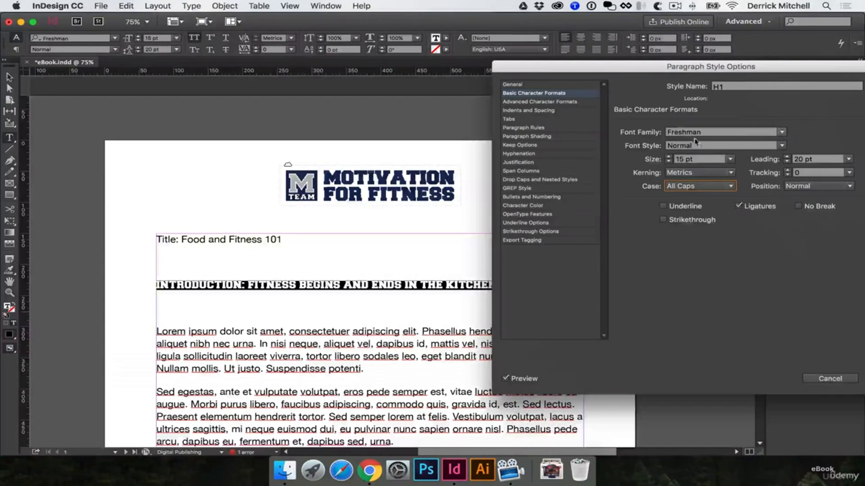
Step: Increase the H1 style's tracking to 60 and save the style
left_click(787, 170)
left_click(787, 171)
left_click(787, 171)
left_click(787, 170)
left_click(787, 170)
left_click(787, 170)
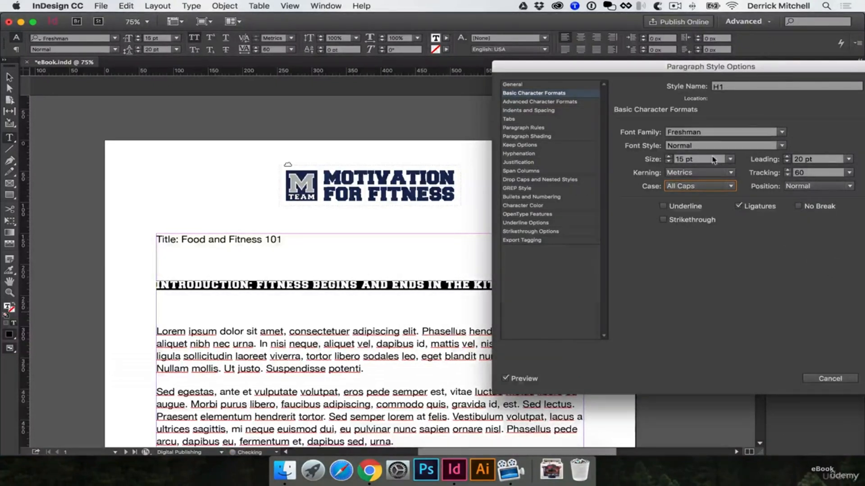
left_click_drag(671, 77, 518, 68)
left_click(751, 370)
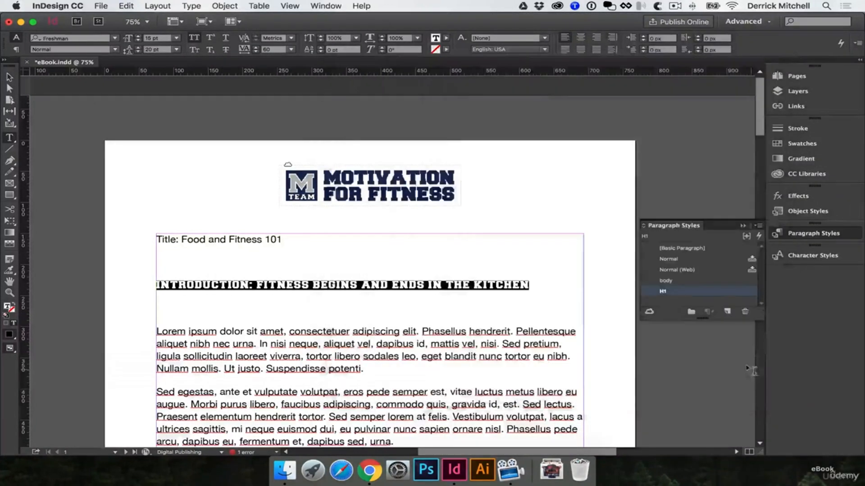
Step: Apply the H1 paragraph style to the "Section One: Healthy Food Choices" heading on page 2 and delete the blank line below it
left_click(448, 304)
scroll(359, 277, "down", 15)
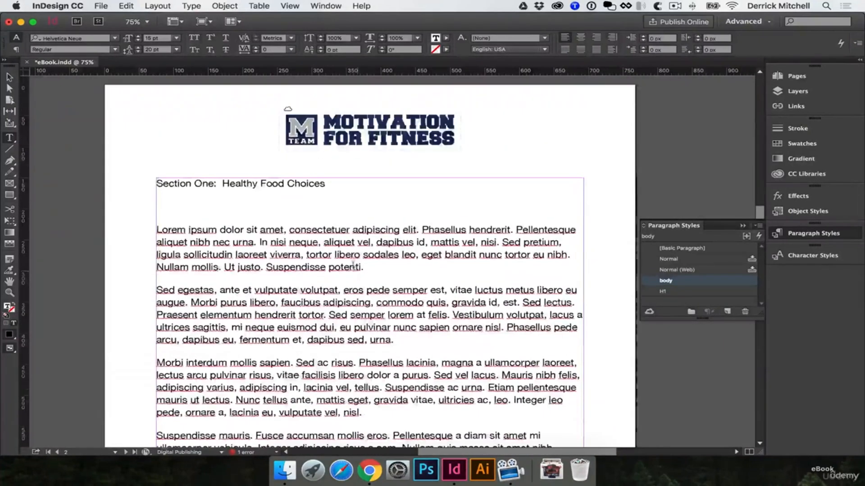
left_click(241, 184)
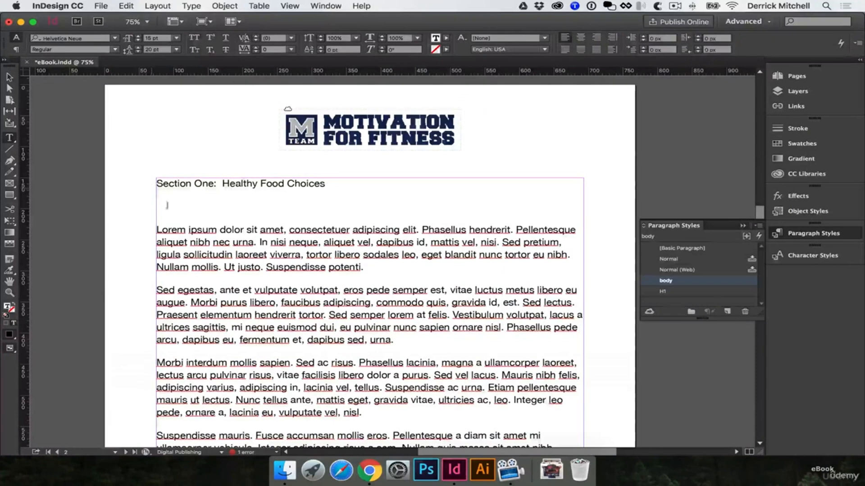
left_click(664, 292)
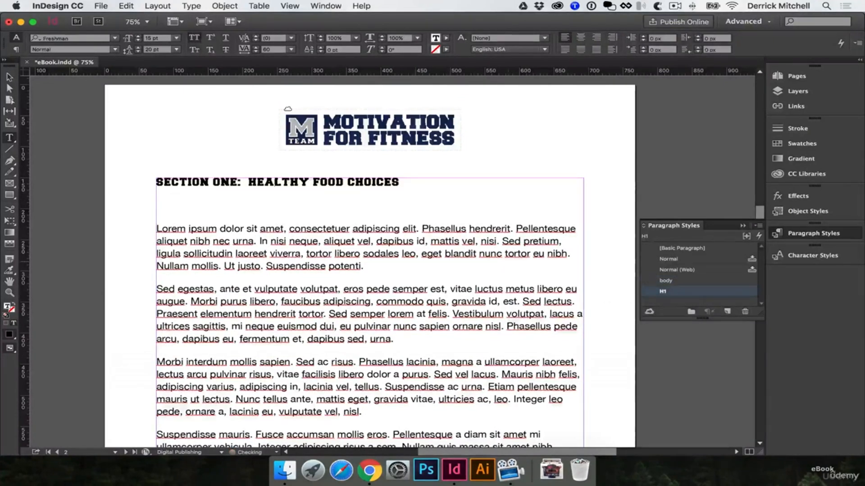
left_click(300, 205)
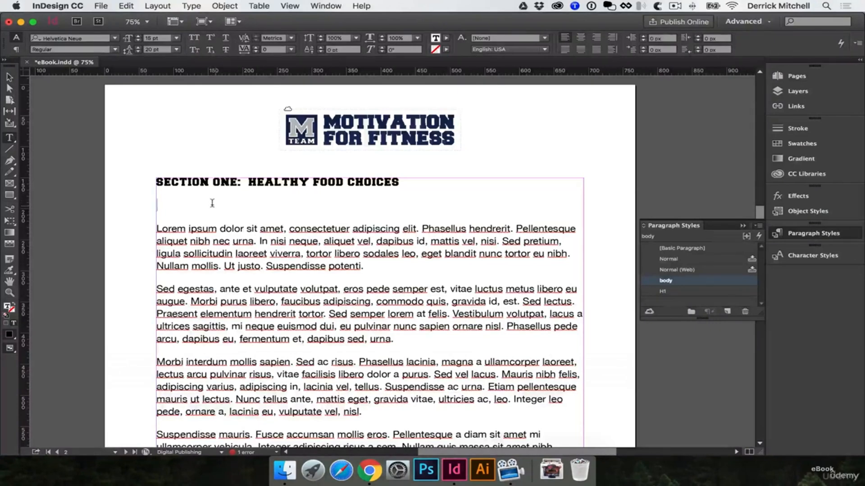
key("BackSpace")
Step: Apply the H1 style to the "Section Two: The Importance of Tracking Your Food Habits" heading on page 3 and delete the blank lines around it
scroll(424, 272, "down", 10)
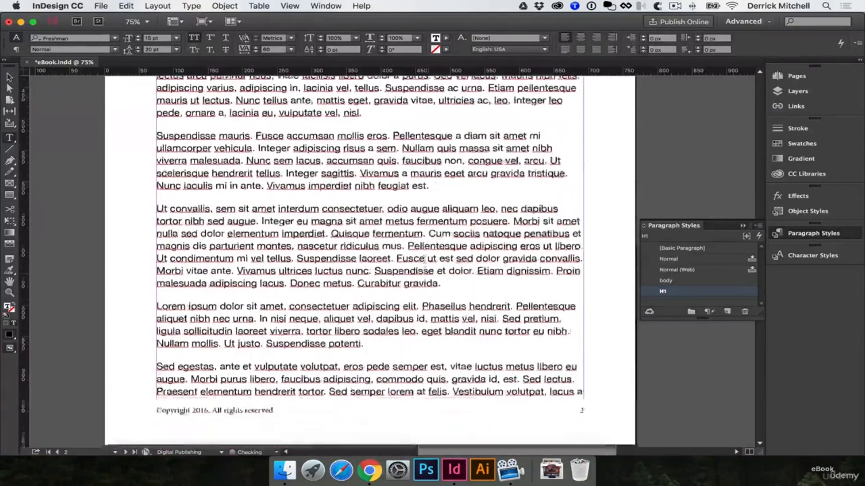
scroll(425, 272, "down", 6)
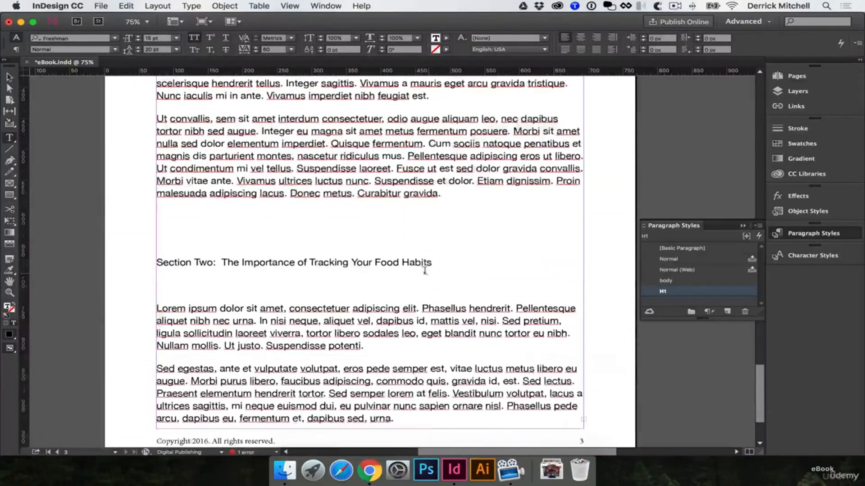
left_click(276, 258)
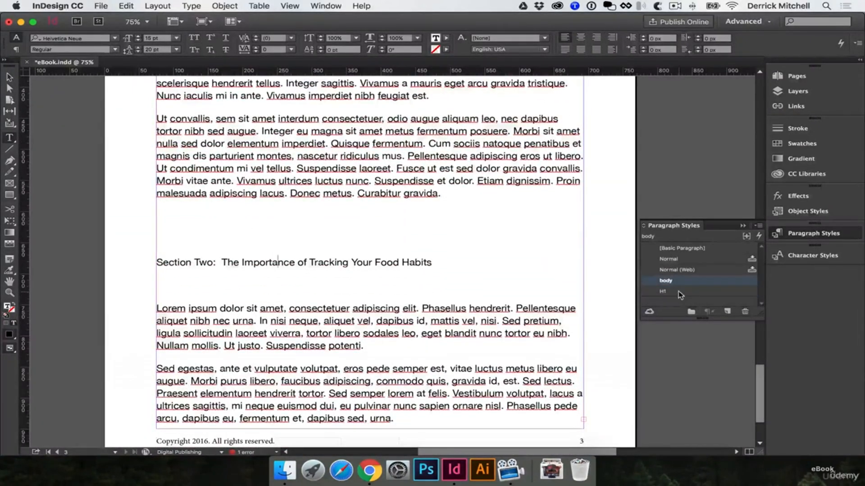
left_click(662, 292)
left_click(239, 220)
key("BackSpace")
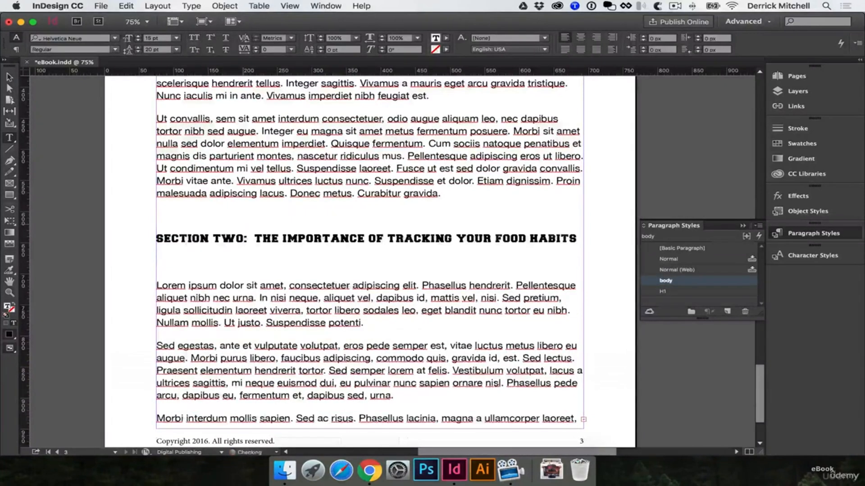
left_click(224, 261)
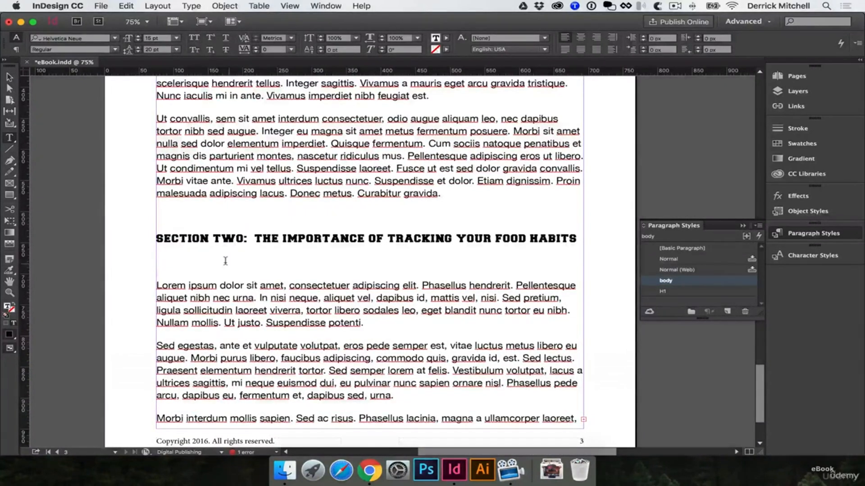
key("BackSpace")
left_click(224, 217)
key("BackSpace")
Step: Add a page after page 3 and autoflow the overset text from page 3's frame, starting at the new page's upper-left margin corner
scroll(235, 221, "down", 3)
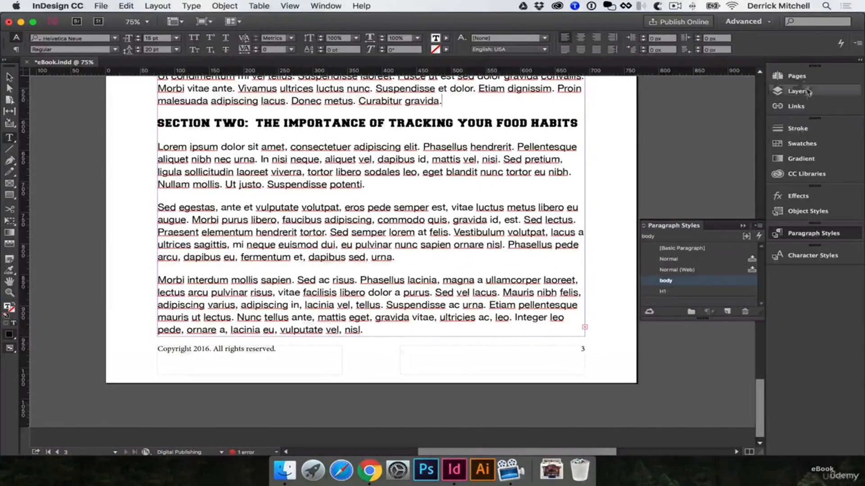
left_click(798, 77)
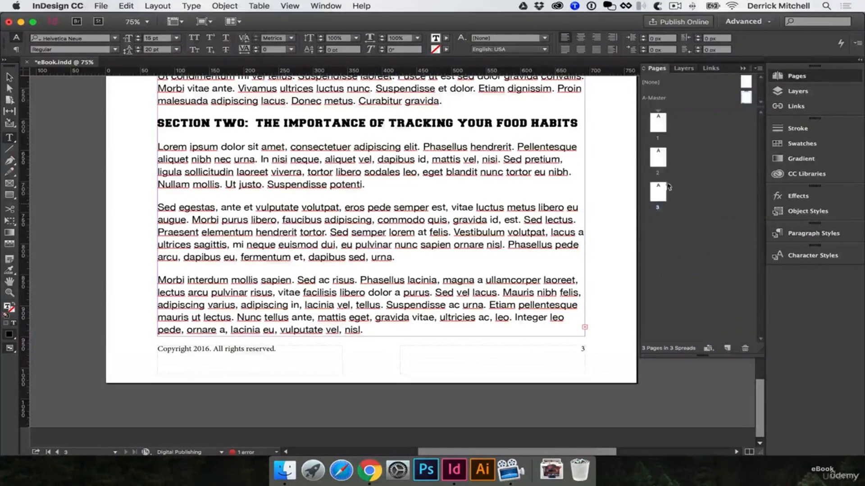
left_click(512, 210)
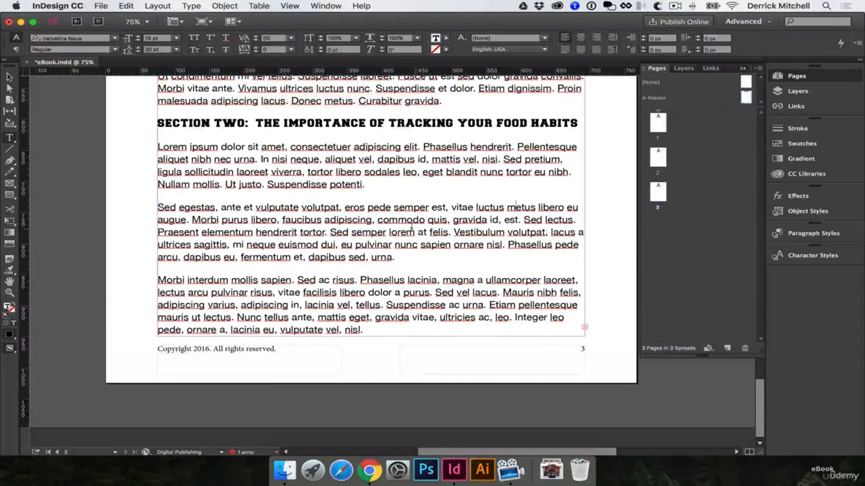
left_click(9, 77)
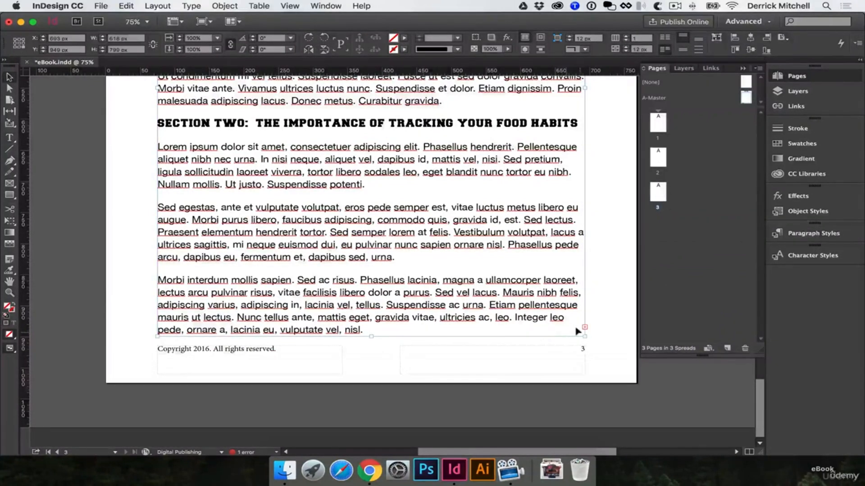
left_click(585, 327)
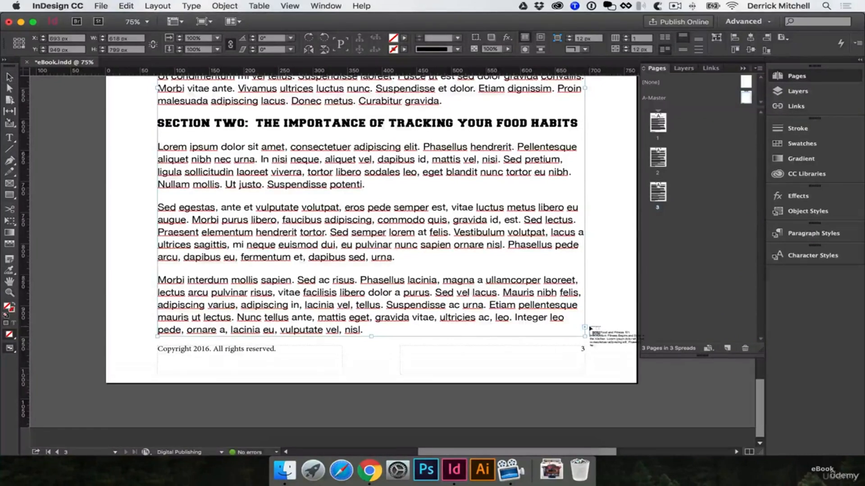
left_click(728, 350)
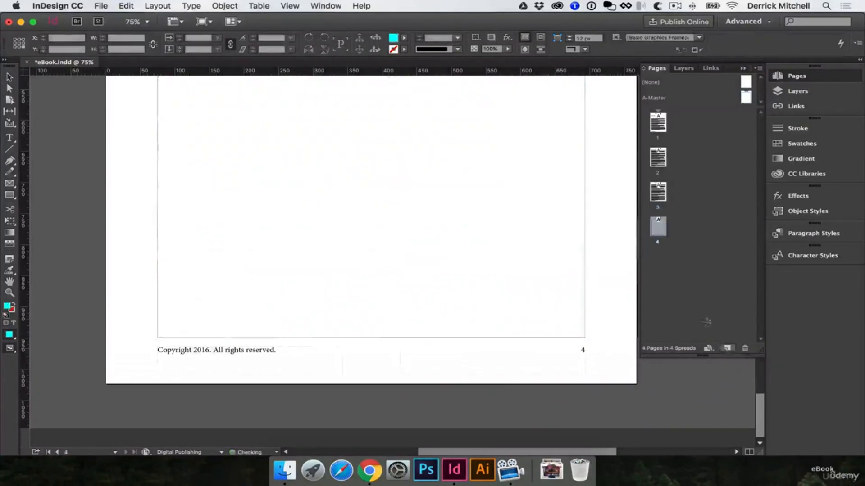
scroll(280, 241, "up", 10)
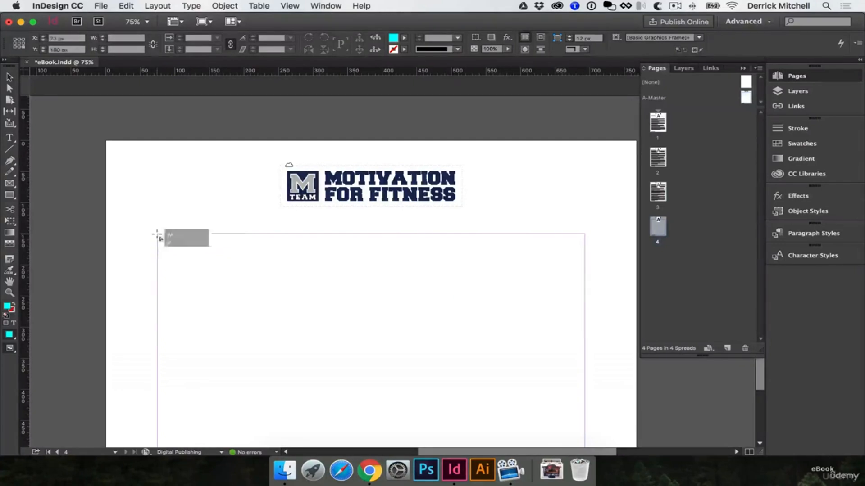
left_click(158, 237, "shift")
scroll(282, 220, "down", 10)
scroll(283, 220, "down", 10)
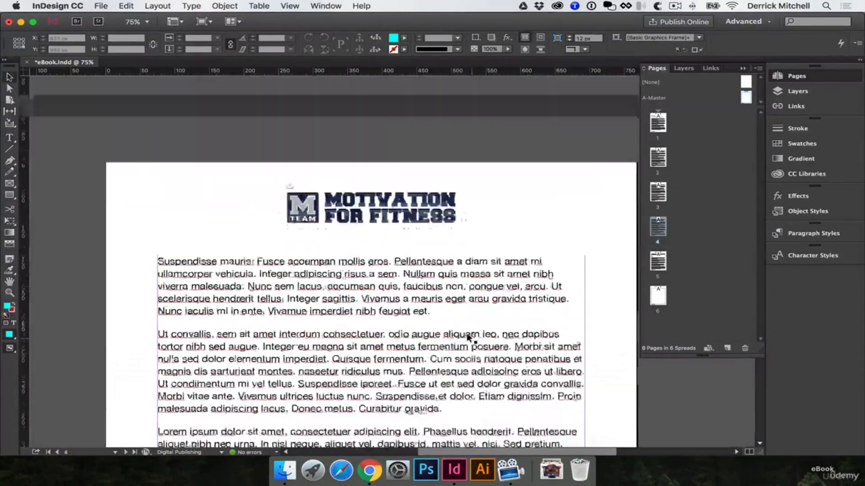
scroll(315, 333, "down", 5)
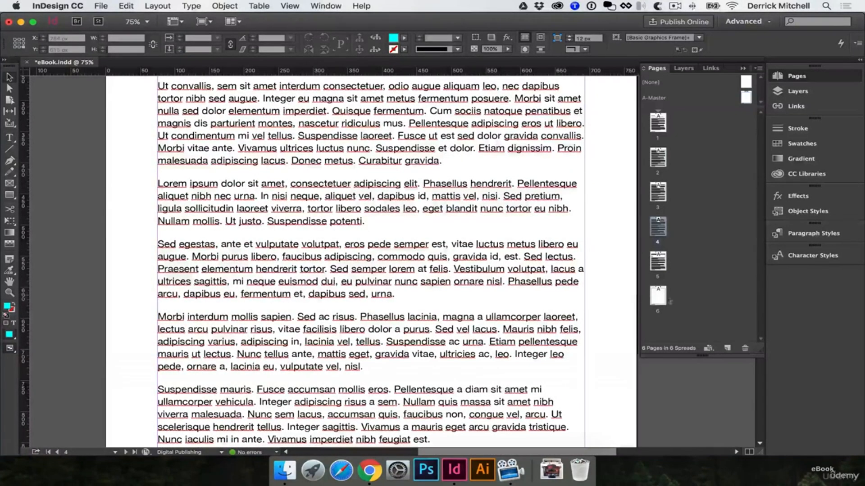
left_click(714, 304)
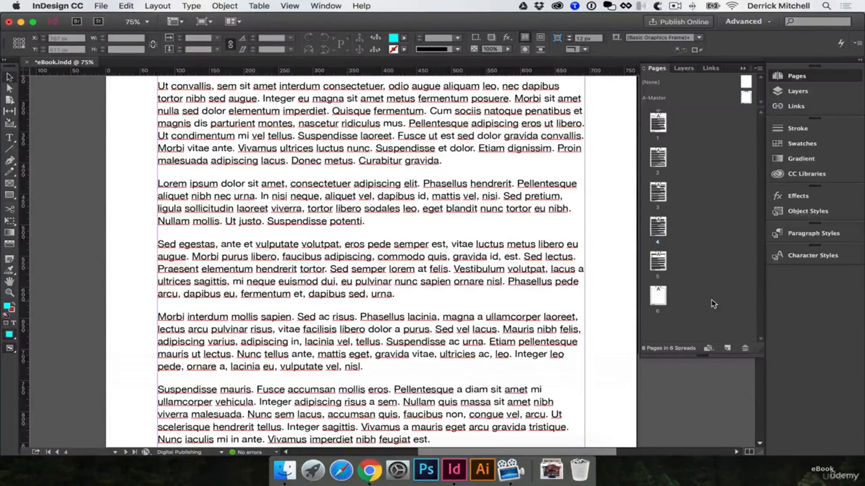
Step: Apply the H1 style to the "Action Steps" heading on page 5 and delete the blank lines above and below it
scroll(619, 305, "up", 10)
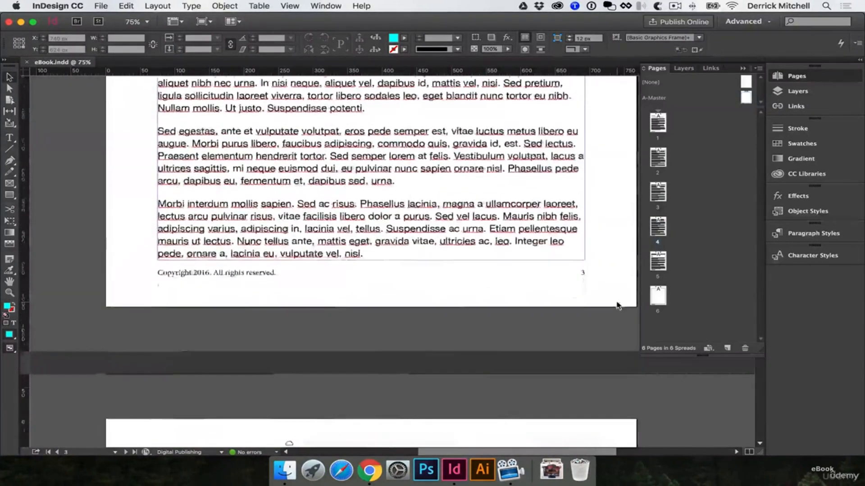
scroll(333, 392, "down", 10)
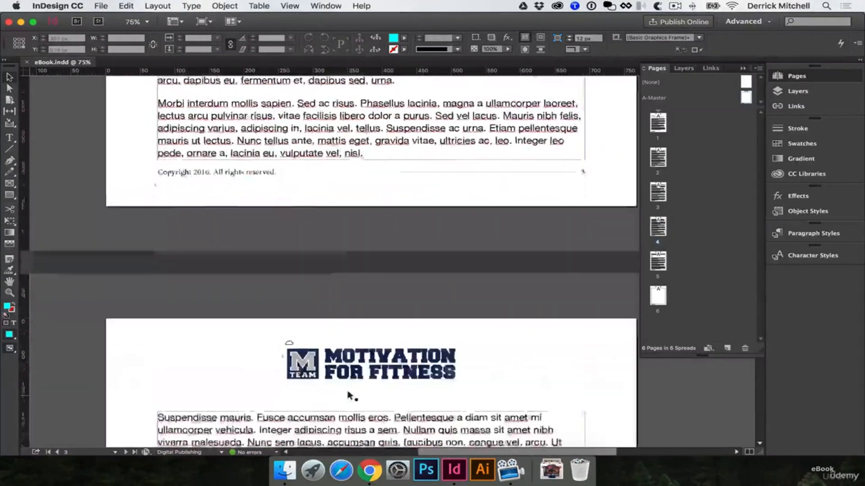
scroll(365, 378, "down", 15)
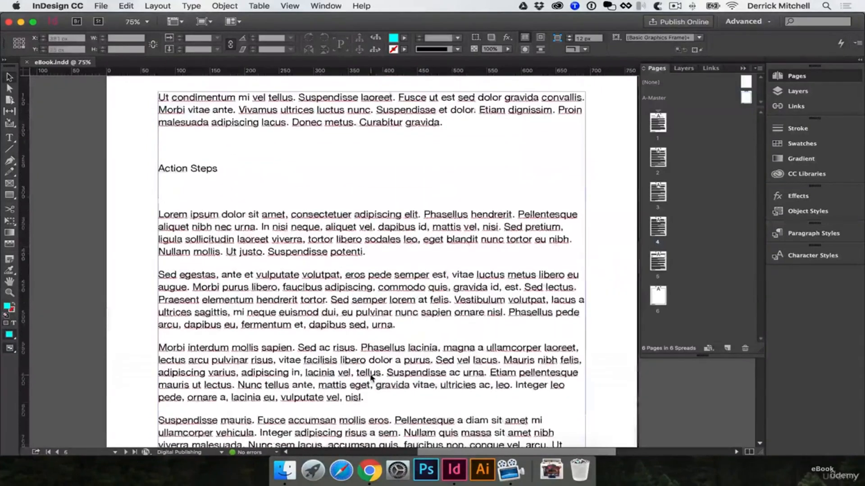
double_click(183, 173)
left_click_drag(217, 169, 127, 170)
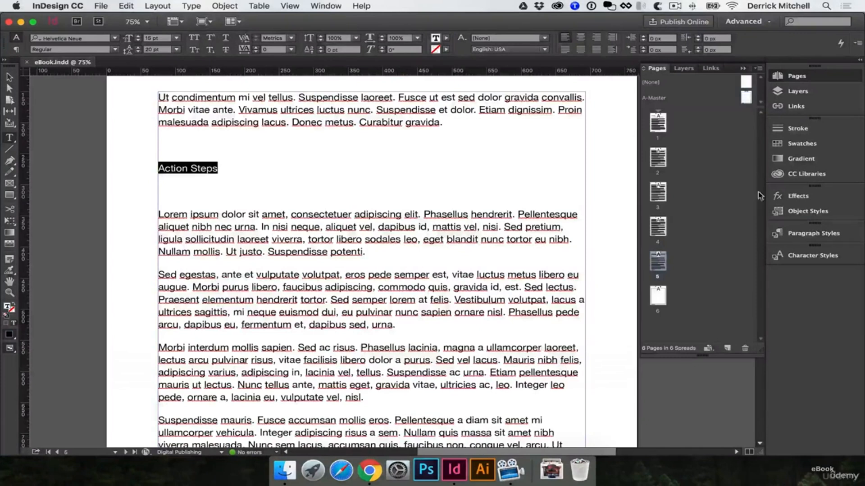
left_click(816, 234)
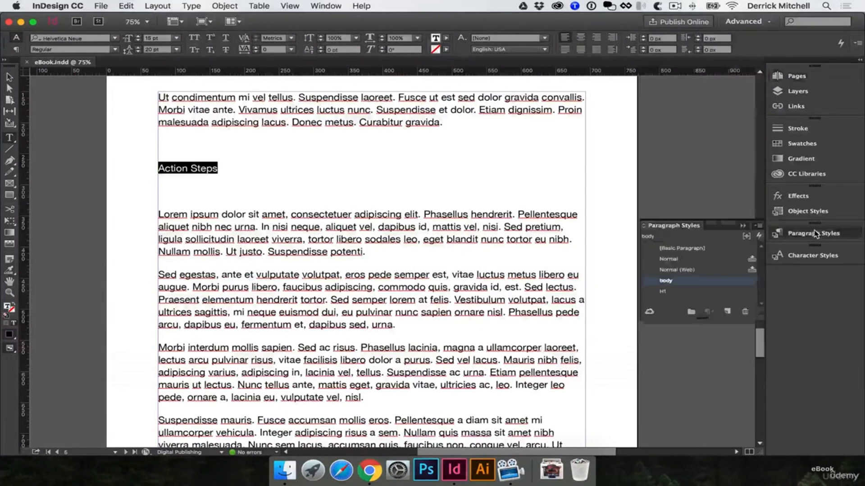
left_click(661, 292)
left_click(268, 143)
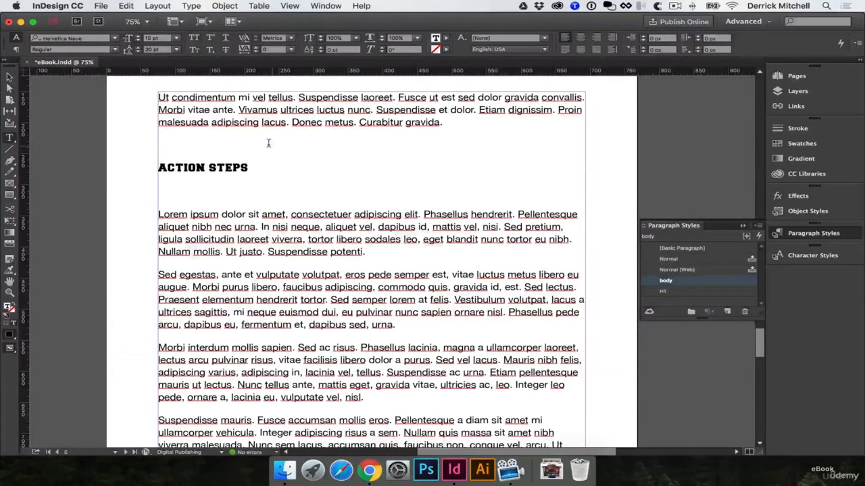
key("BackSpace")
left_click(240, 167)
key("BackSpace")
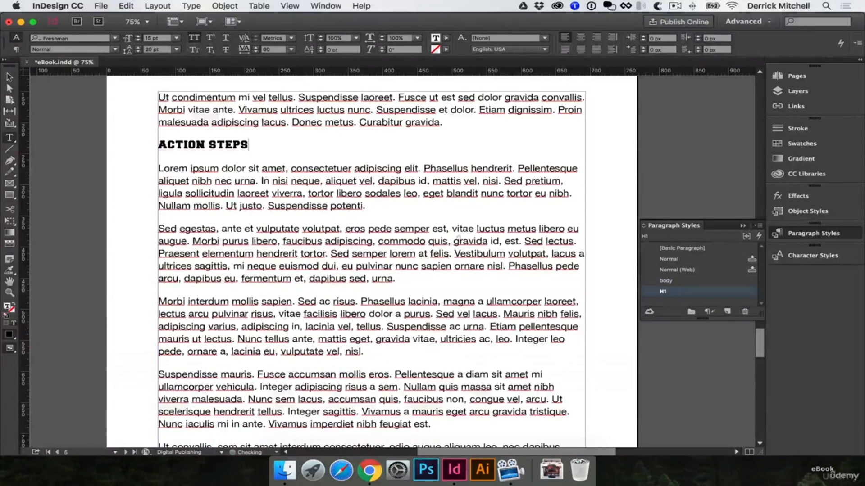
Step: Review the end of page 5 and the start of page 6 with nothing selected
scroll(459, 239, "down", 15)
key("Escape")
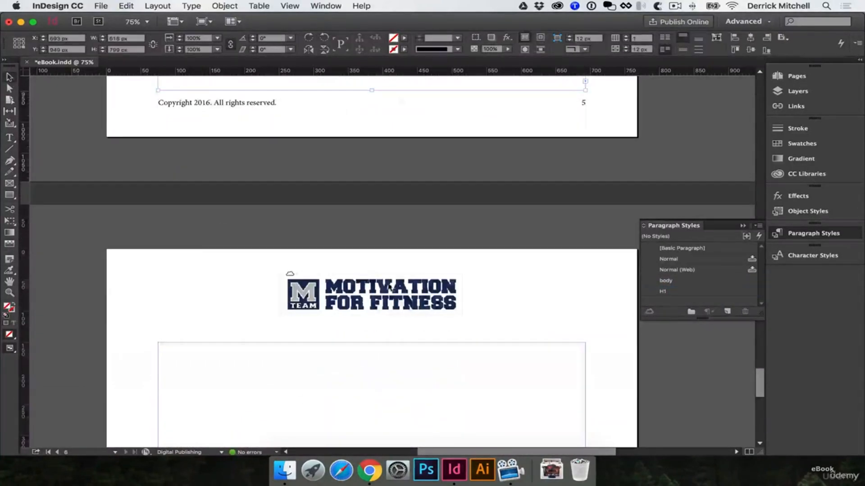
scroll(362, 279, "down", 5)
scroll(477, 253, "up", 7)
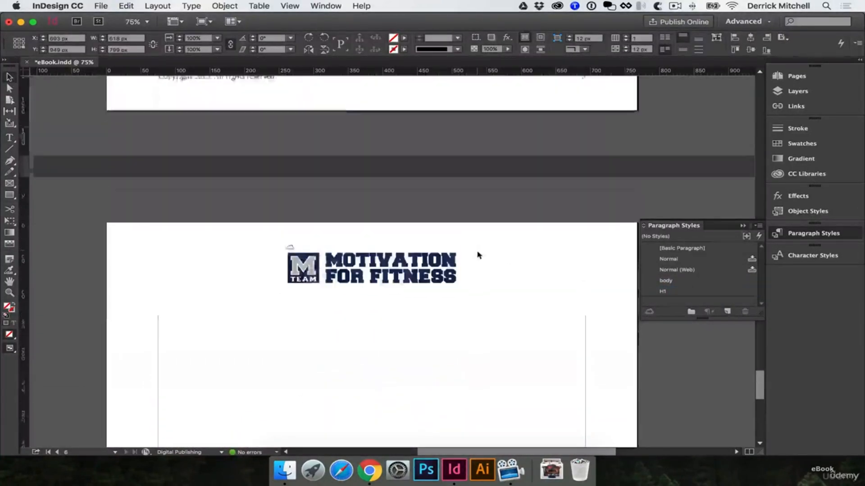
scroll(495, 245, "down", 2)
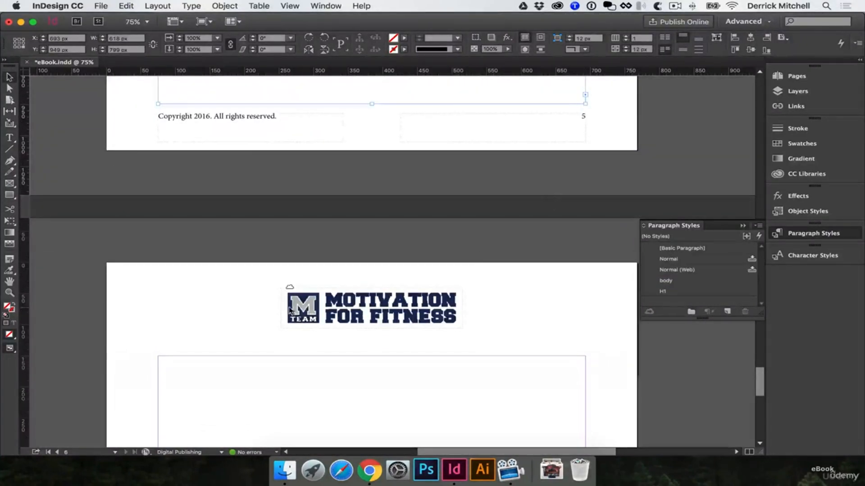
left_click(585, 297)
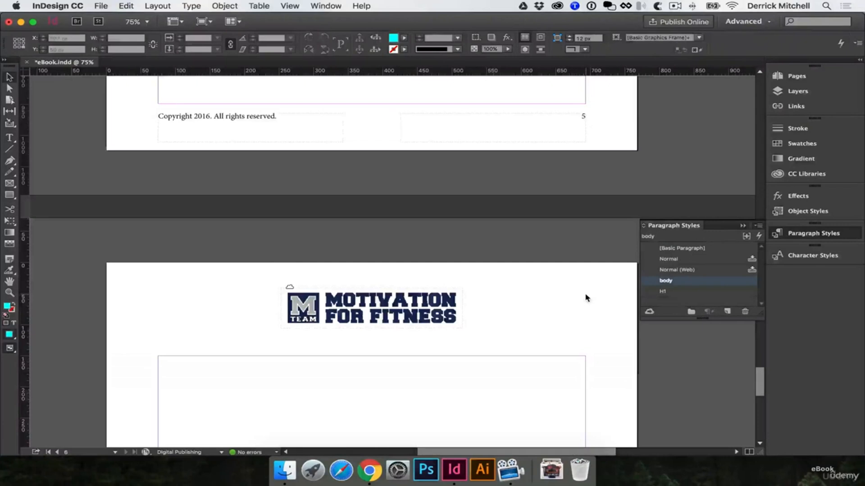
Step: Add a new page after page 1 and move it ahead of all others as the eBook's first page
left_click(804, 77)
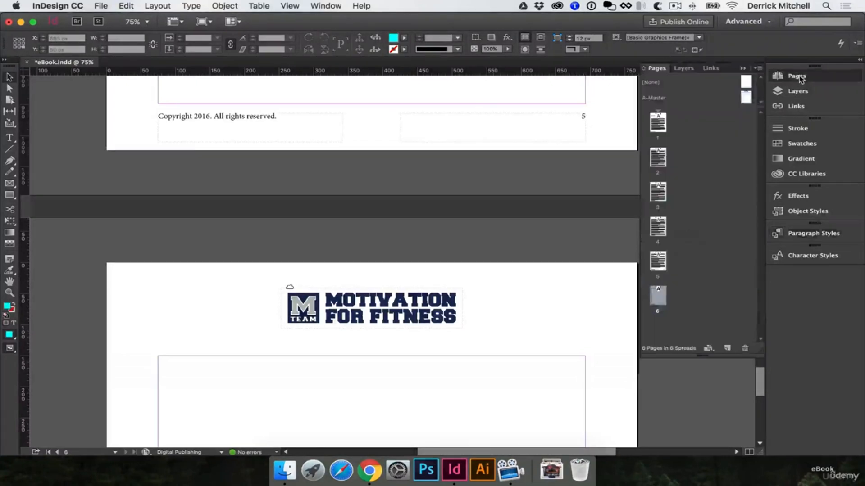
left_click(707, 176)
scroll(604, 137, "up", 15)
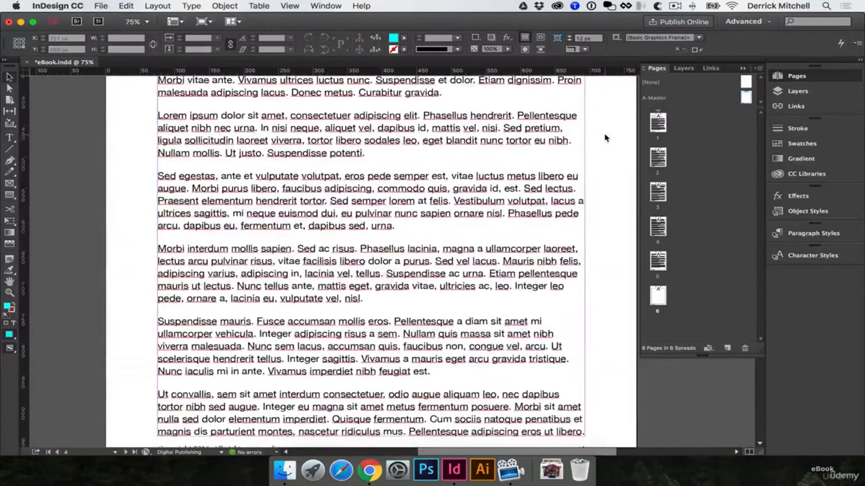
scroll(605, 137, "up", 5)
left_click(663, 126)
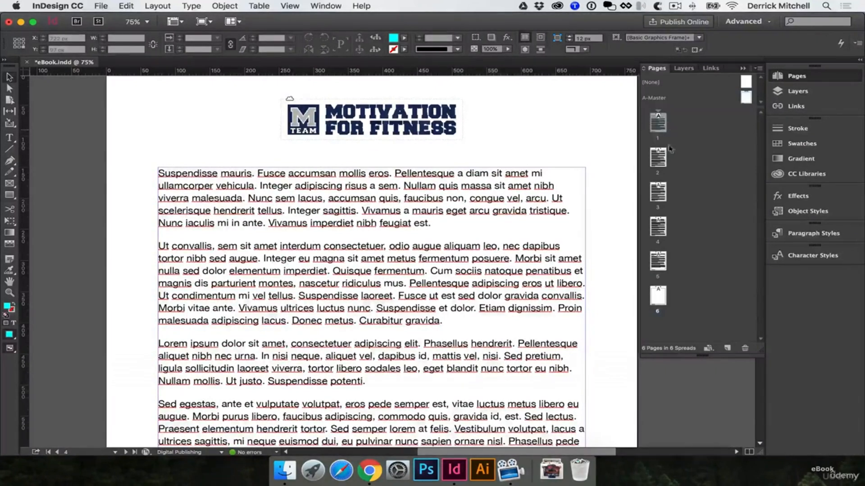
left_click(727, 348)
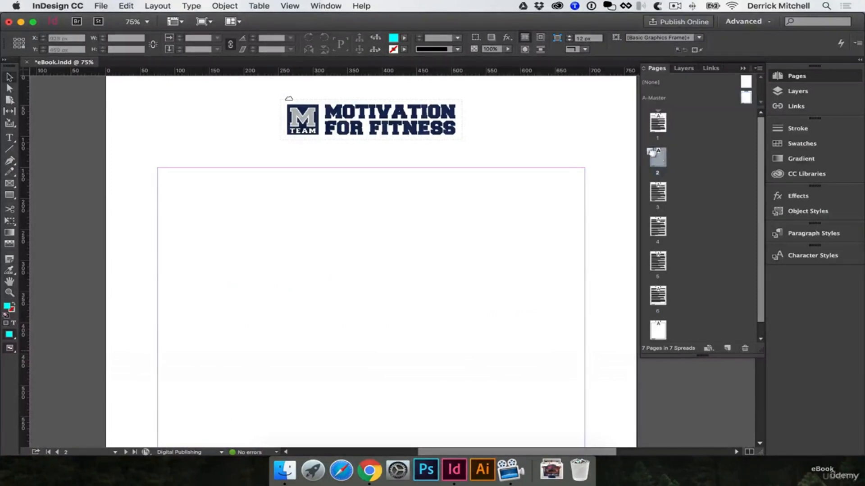
double_click(648, 133)
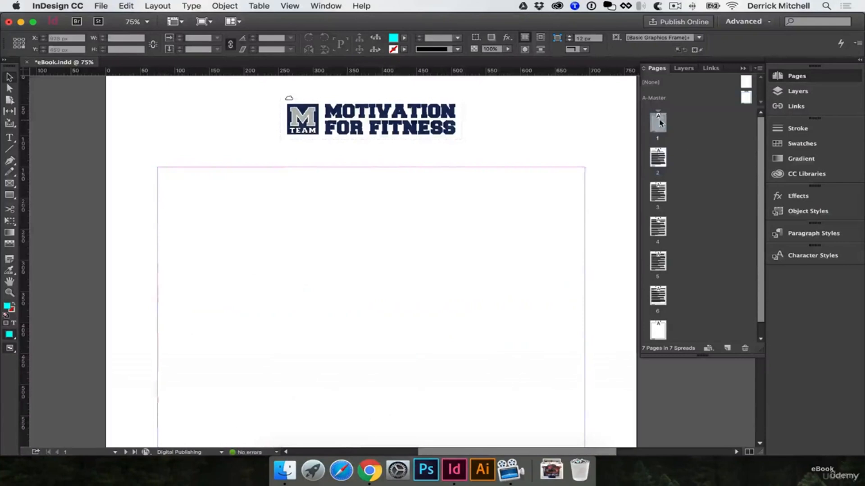
Step: Delete the empty text frame on page 1 and apply the [None] master to that page
left_click(558, 181)
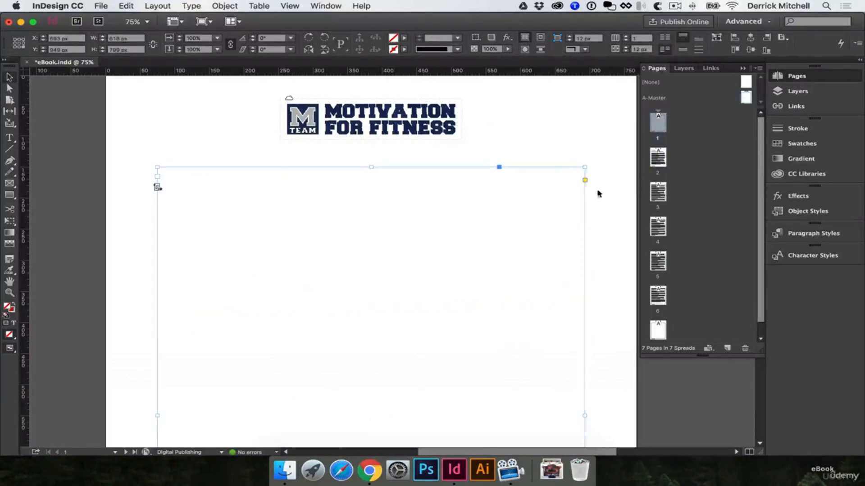
key("Delete")
left_click_drag(615, 170, 592, 195)
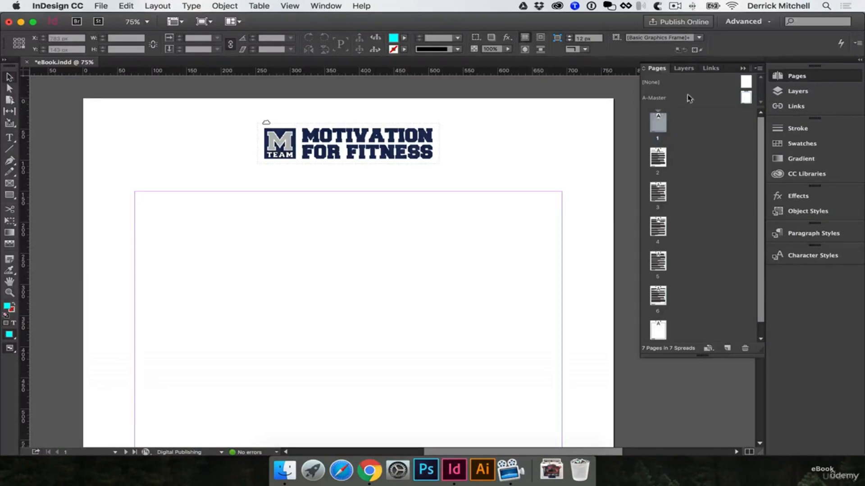
left_click_drag(747, 82, 662, 125)
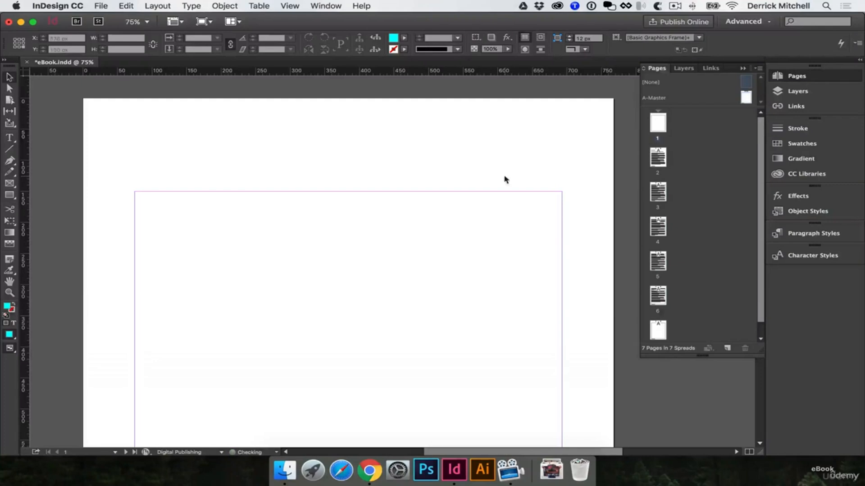
scroll(477, 158, "down", 10)
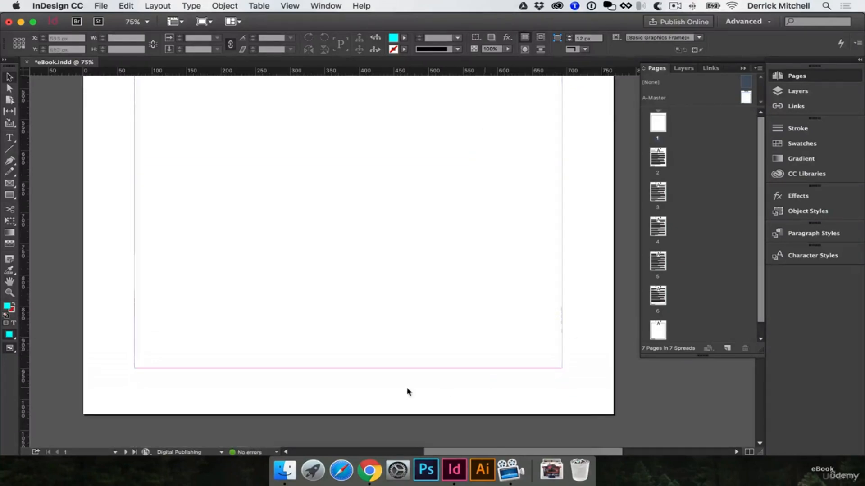
scroll(285, 276, "up", 10)
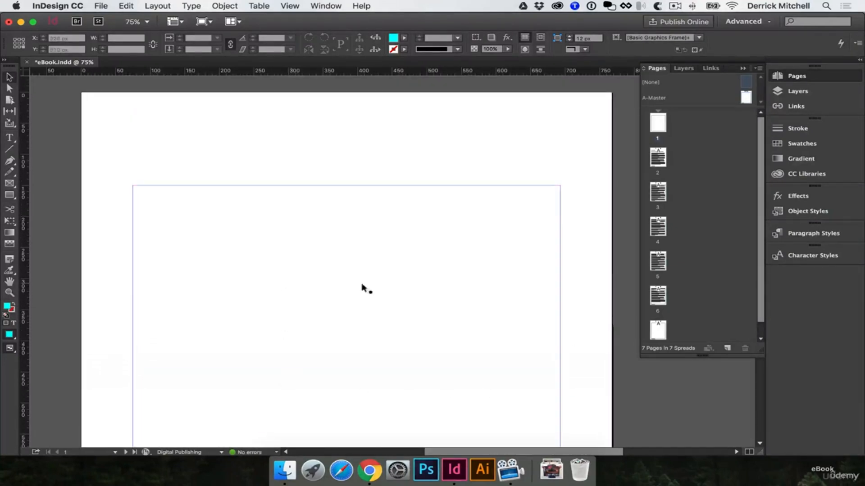
Step: Load the "Different items" dumbbell photo from the MTeam CC library for placement on page 1
left_click(800, 177)
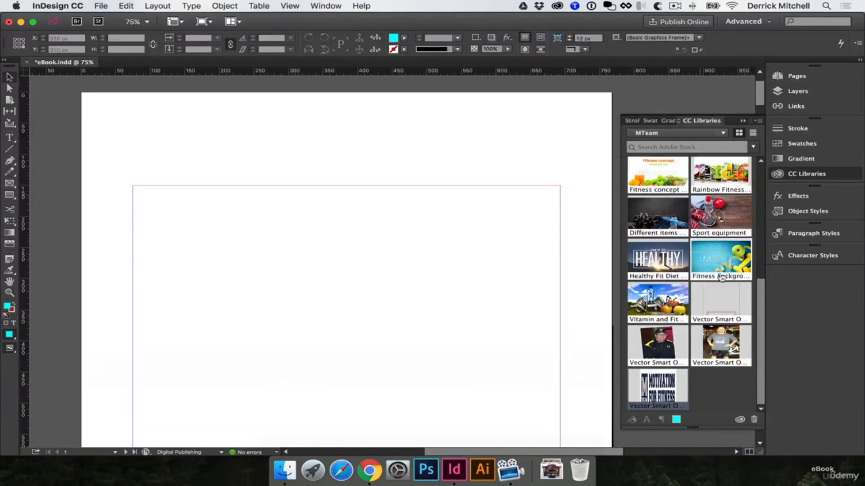
mouse_move(675, 265)
left_mouse_down()
mouse_move(669, 212)
mouse_move(407, 193)
mouse_move(325, 231)
left_mouse_up()
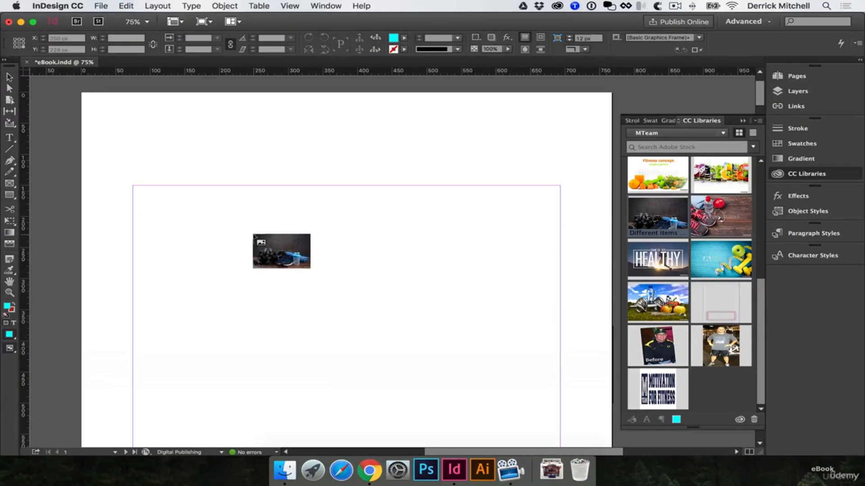
Step: Try placing the loaded dumbbell photo at full size inside page 1's margins, and undo the placement
left_click(207, 206)
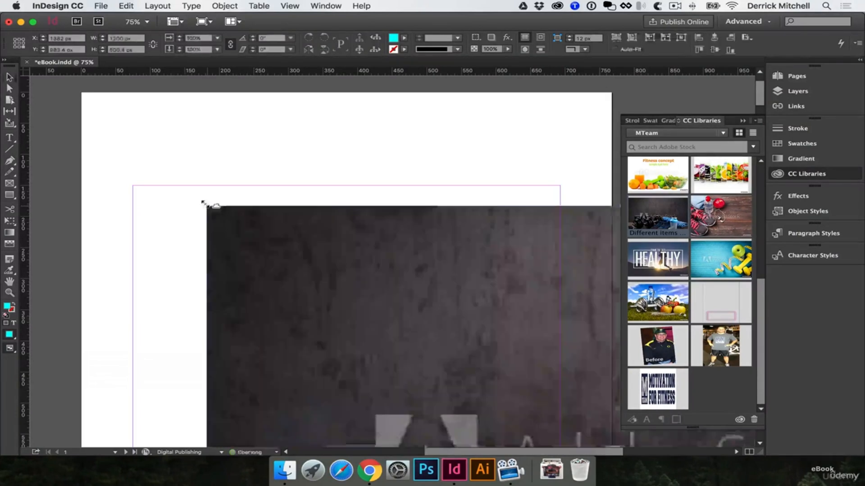
key("super+minus")
key("super+minus")
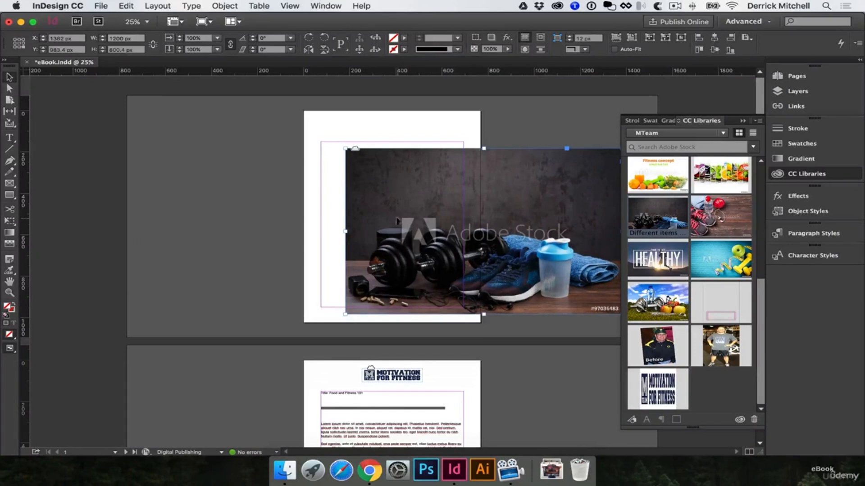
key("super+equal")
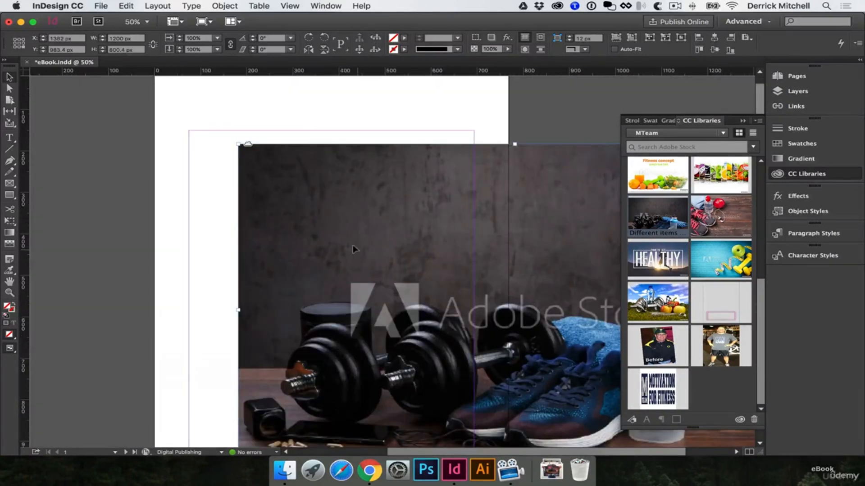
key("super+minus")
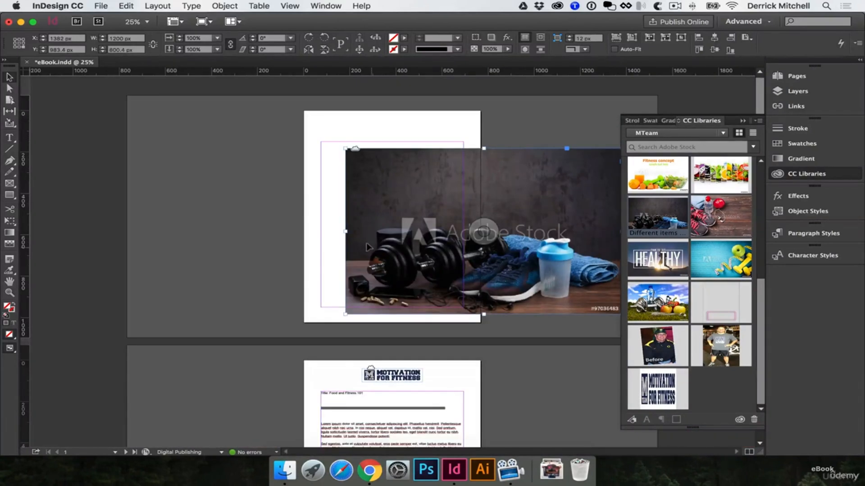
key("super+z")
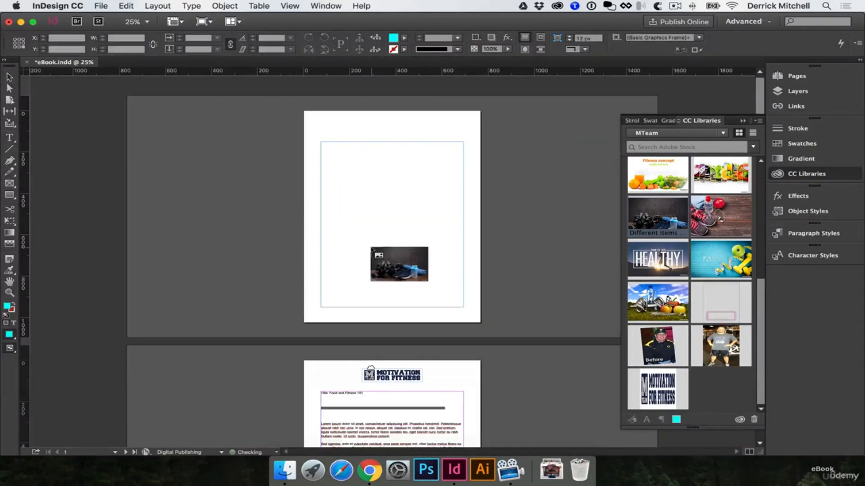
Step: Try placing the dumbbell photo scaled to about 396 px wide near the upper-left margin corner, and undo it
left_click(398, 229)
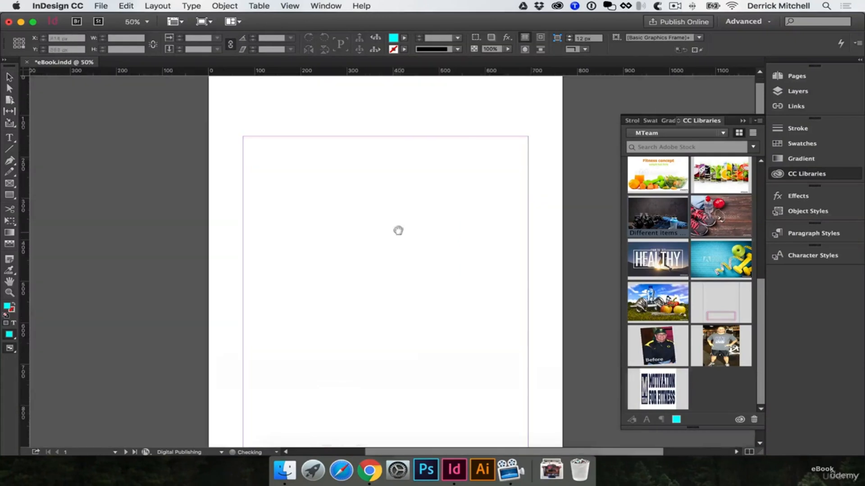
left_click_drag(251, 145, 435, 240)
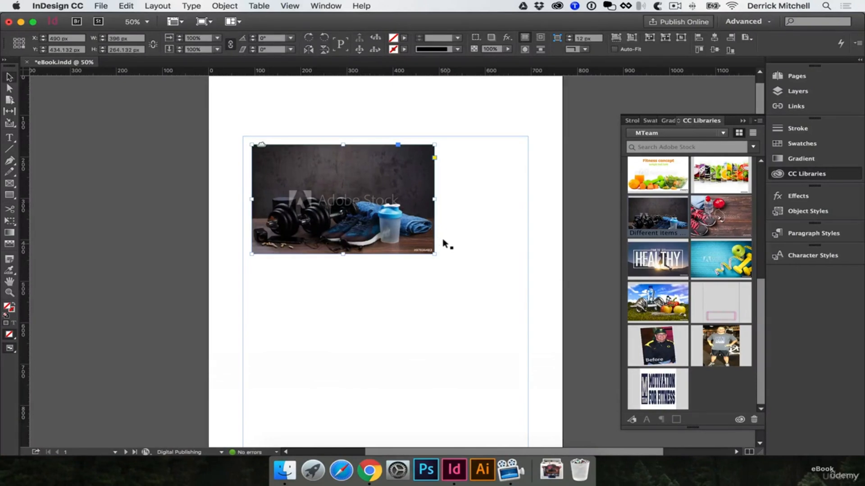
key("super+z")
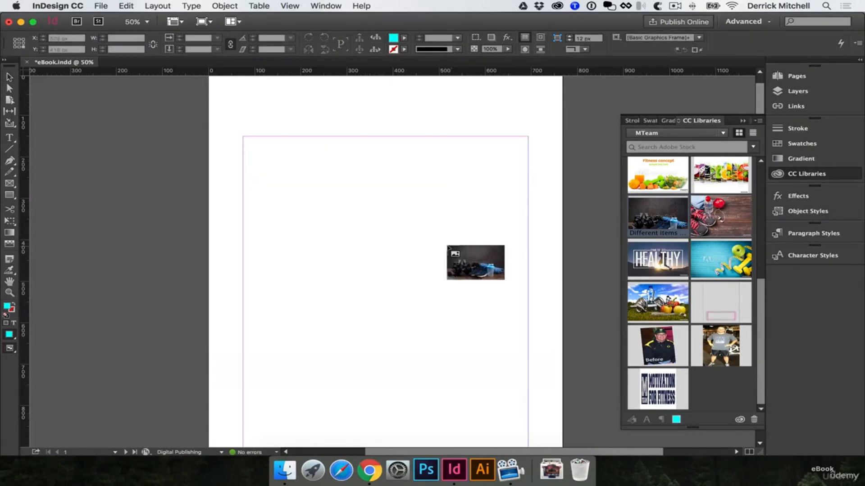
Step: Place the dumbbell photo at full size on page 1 and move it to overlap both side edges and the bottom edge
left_click(271, 120)
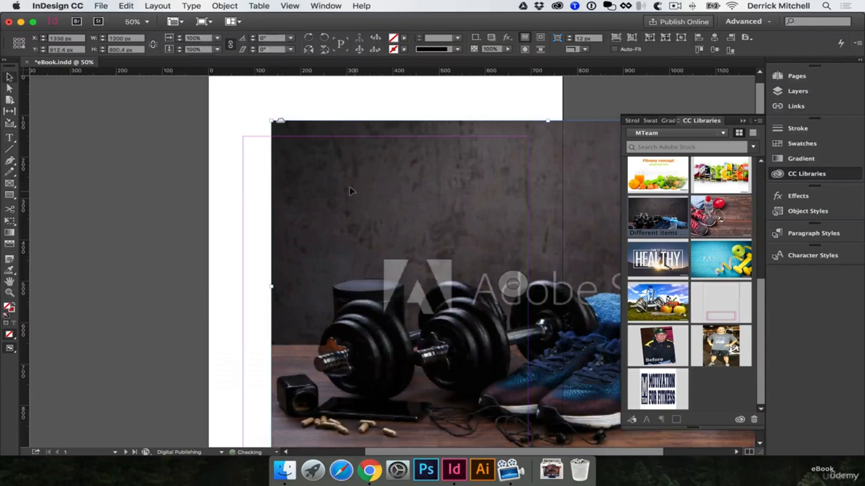
key("super+minus")
left_click(428, 188)
left_click_drag(428, 189, 358, 221)
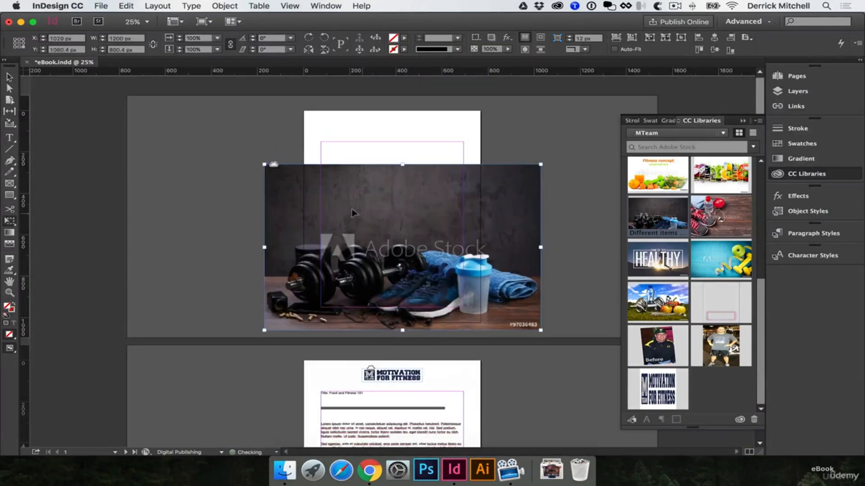
Step: Scale the dumbbell photo up with Free Transform to about 1650 × 1100 px so it covers all of page 1
left_click(10, 223)
left_click_drag(544, 158, 626, 94)
key("v")
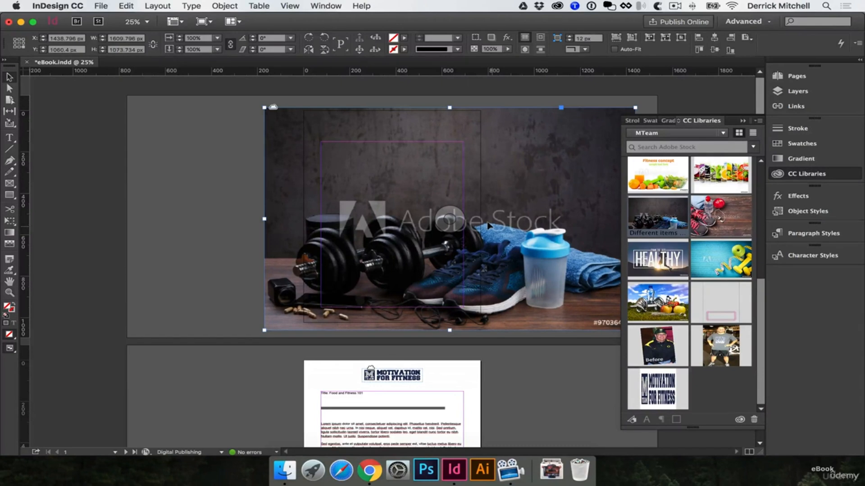
left_click(795, 176)
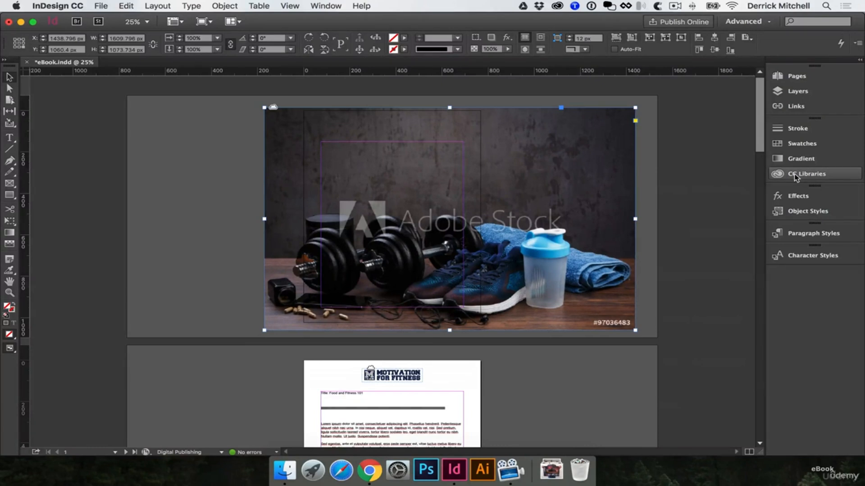
left_click_drag(255, 99, 253, 99)
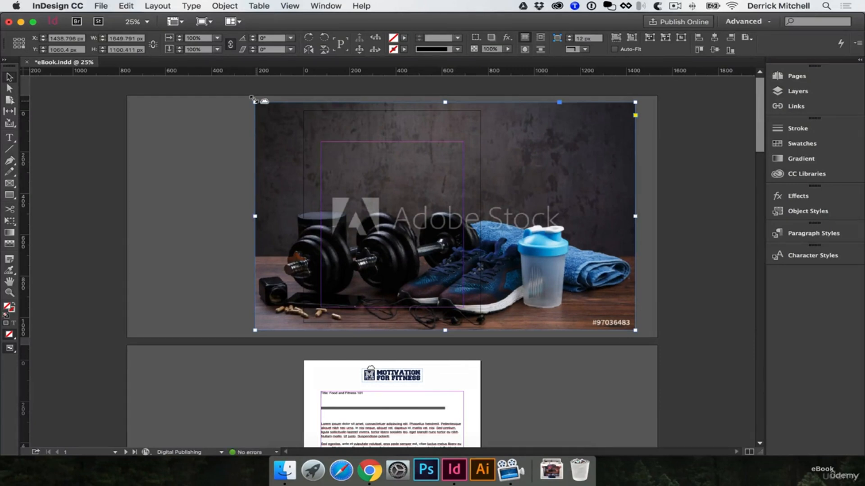
Step: Crop the photo's frame on all four sides to page 1's edges, and save the document
left_click(477, 233, "super")
left_click(430, 227, "alt+super")
left_click_drag(634, 214, 477, 215)
left_click_drag(261, 216, 303, 213)
left_click_drag(391, 103, 391, 111)
left_click_drag(391, 330, 394, 325)
left_click(543, 287)
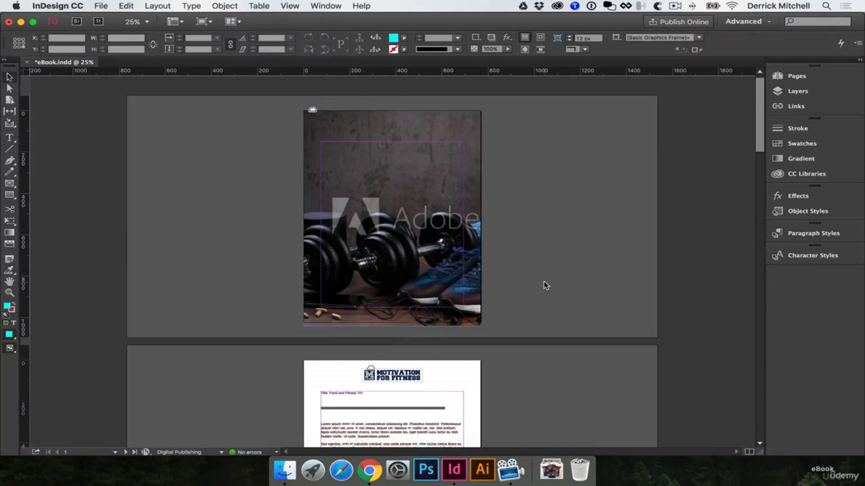
key("super+s")
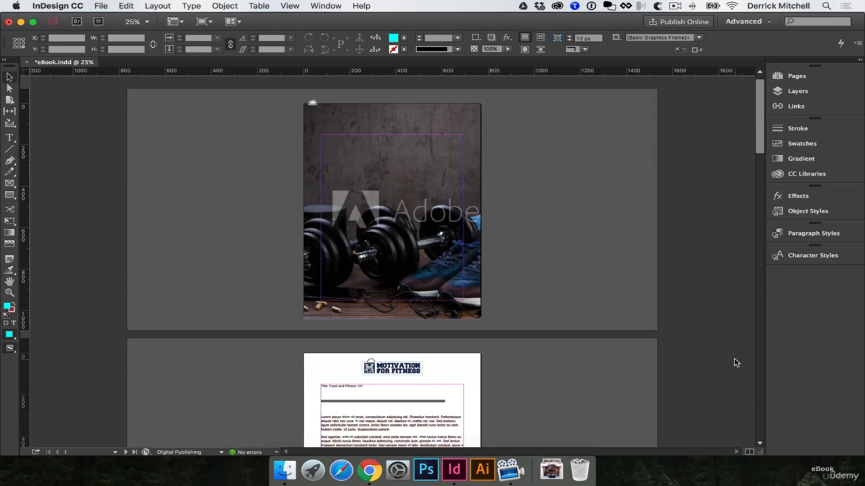
left_click(819, 176)
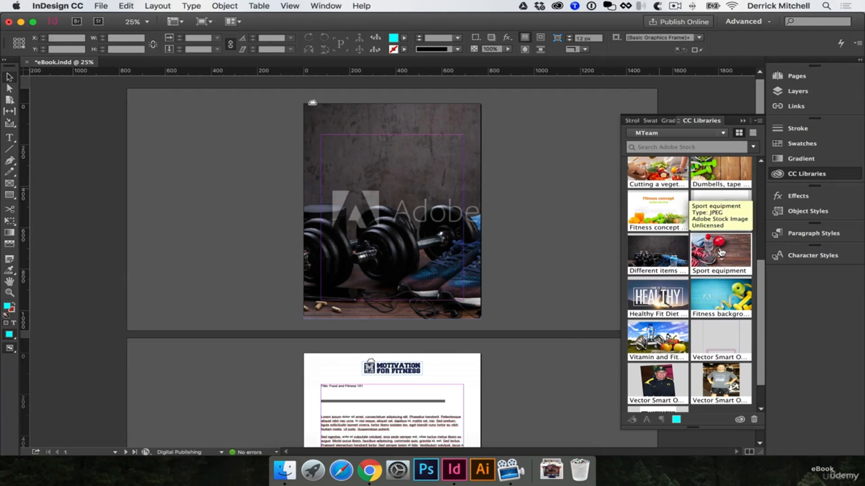
scroll(538, 295, "down", 5)
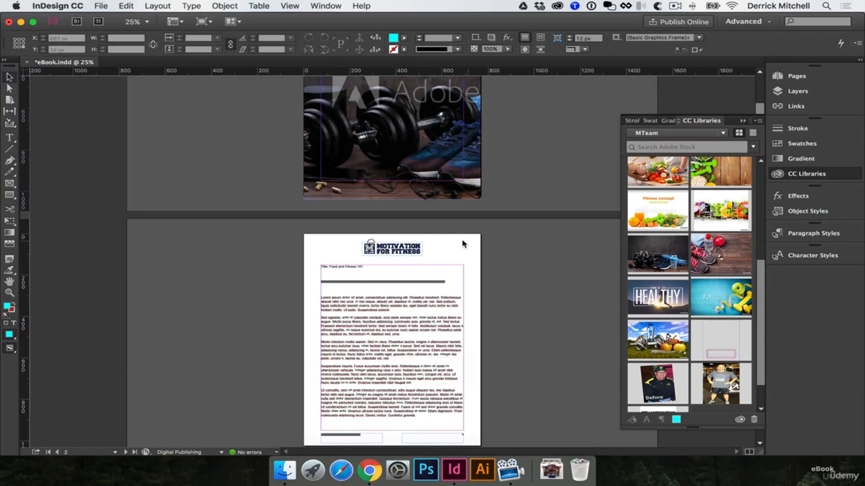
Step: Enlarge the master pages list and duplicate the A-Master spread
left_click(789, 76)
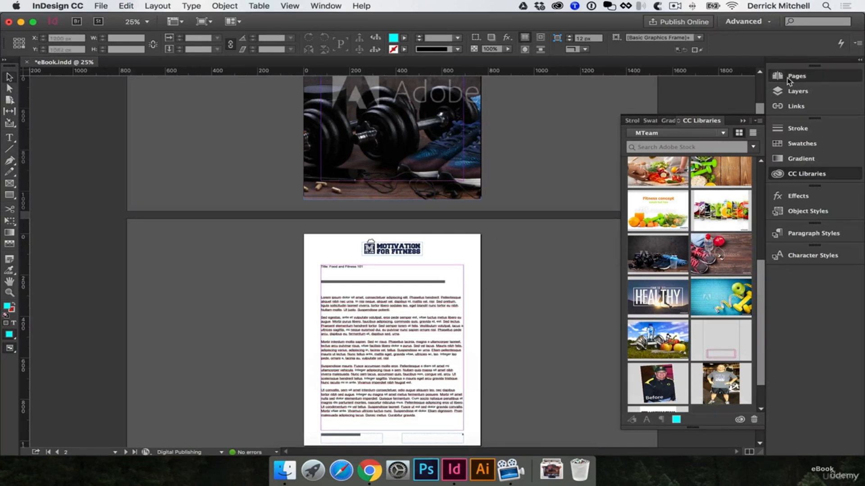
left_click_drag(670, 107, 666, 162)
left_click(658, 99)
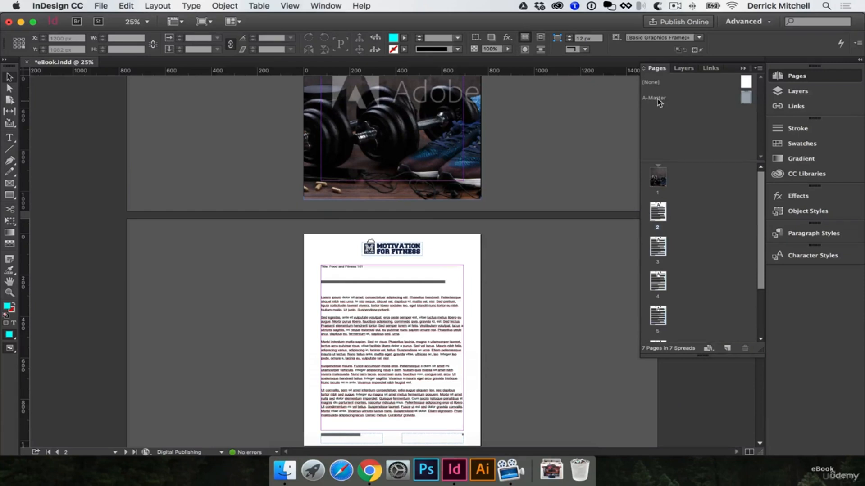
right_click(669, 100)
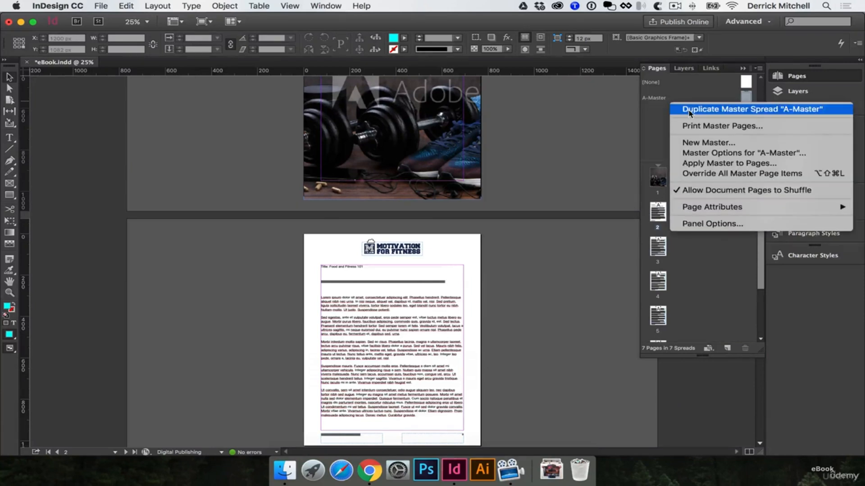
left_click(789, 110)
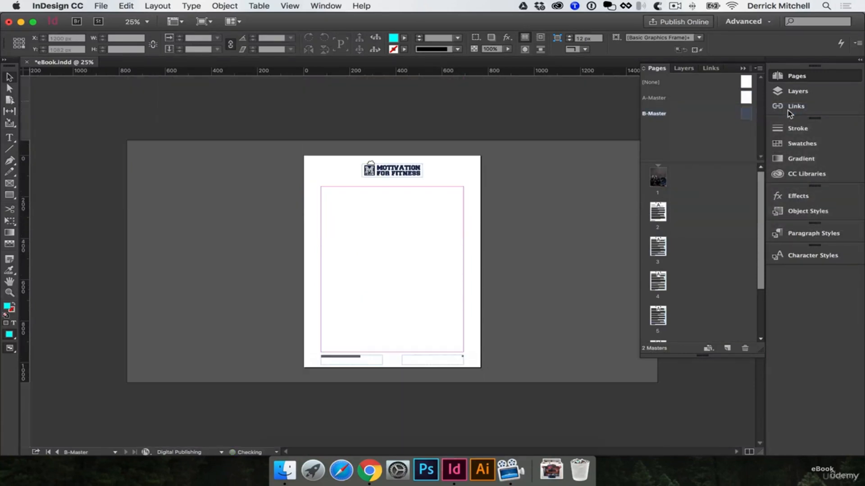
Step: Delete the Motivation for Fitness logo from the top of the B-Master page
key("super+0")
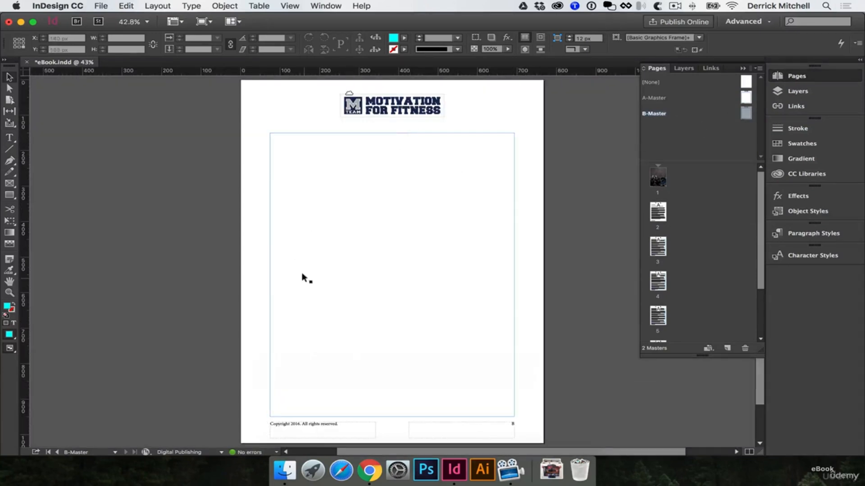
scroll(302, 275, "down", 2)
scroll(503, 256, "down", 1)
scroll(504, 256, "up", 4)
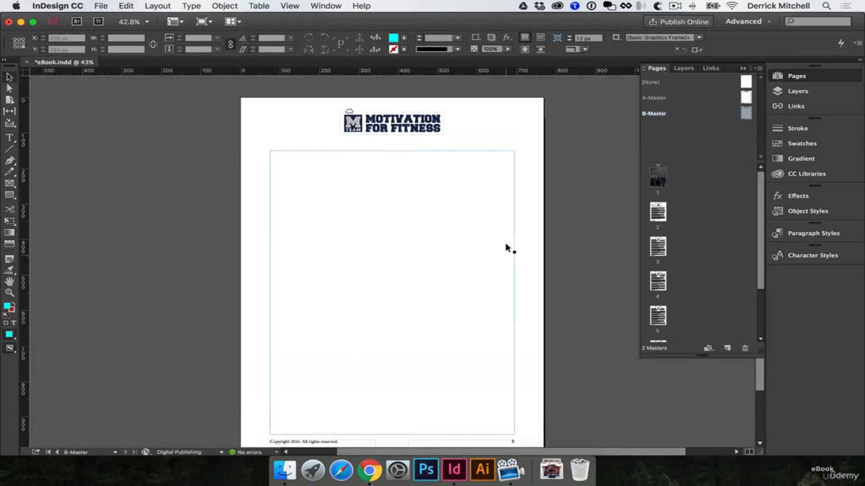
left_click(391, 121)
left_click_drag(351, 122, 405, 152)
key("Delete")
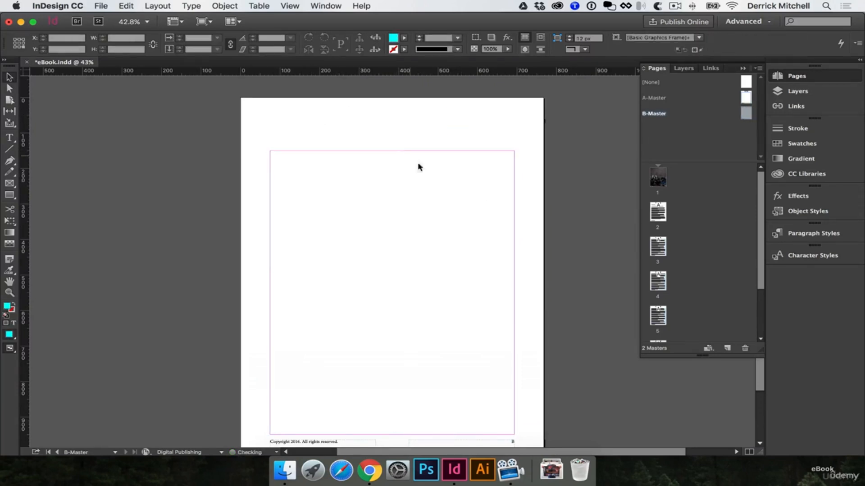
scroll(428, 189, "down", 5)
left_click(506, 391)
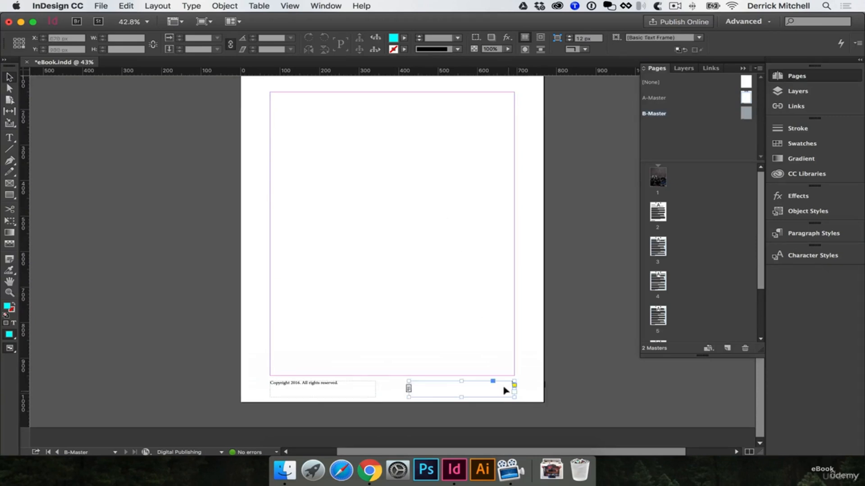
left_click(400, 352)
scroll(501, 383, "up", 2)
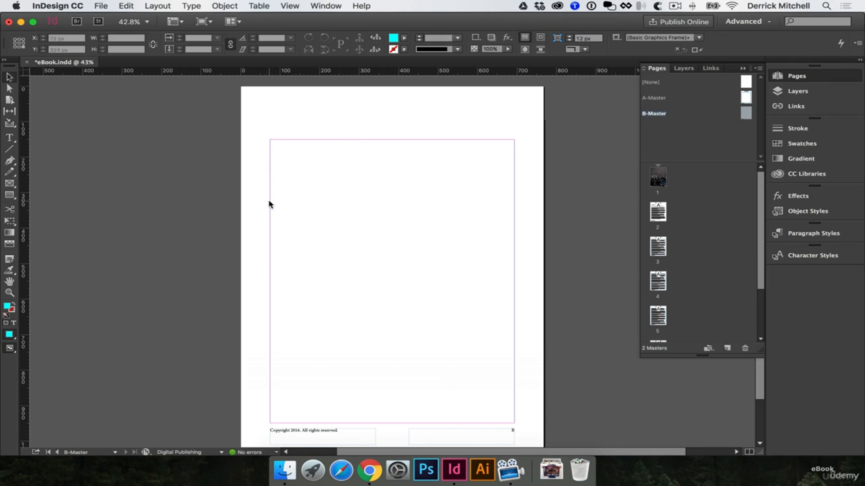
Step: Set B-Master's top margin to 500 px after trying 300 px, keeping the preview on
left_click(166, 6)
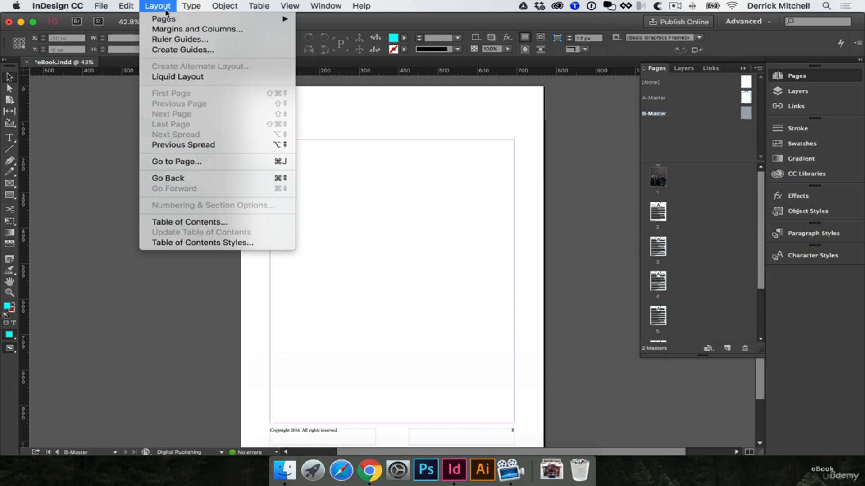
left_click(171, 30)
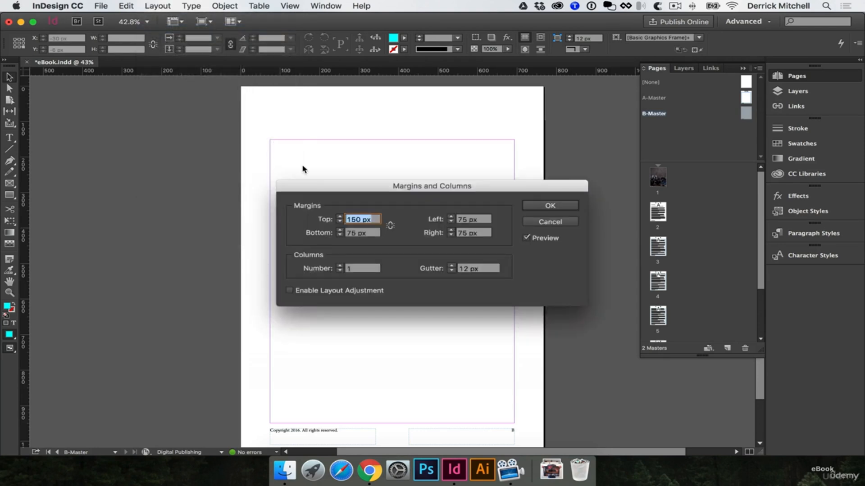
left_click_drag(349, 199, 441, 215)
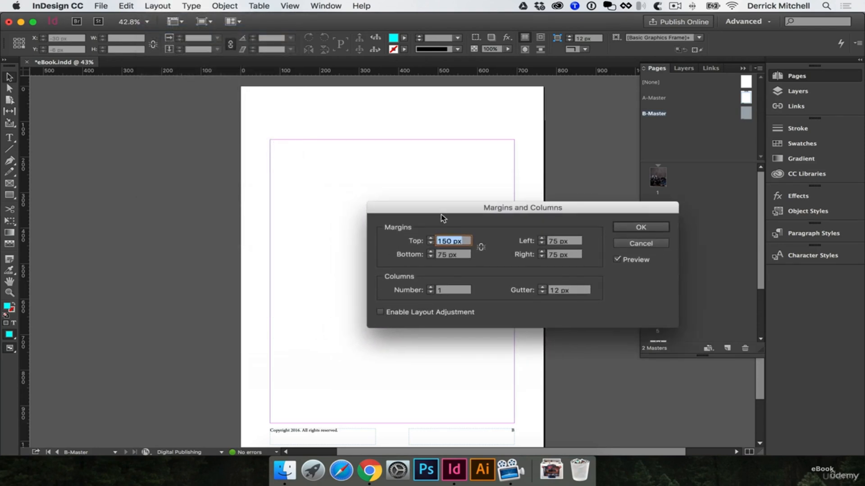
type("300 px")
key("Tab")
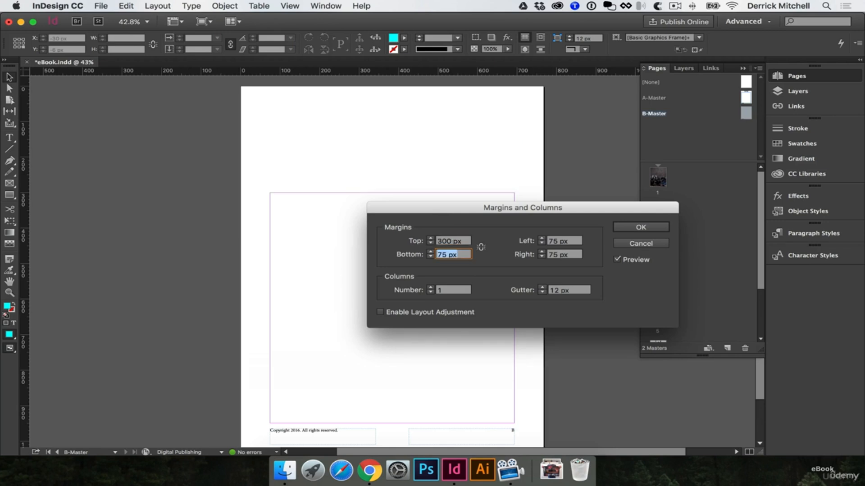
key("shift+Tab")
type("50")
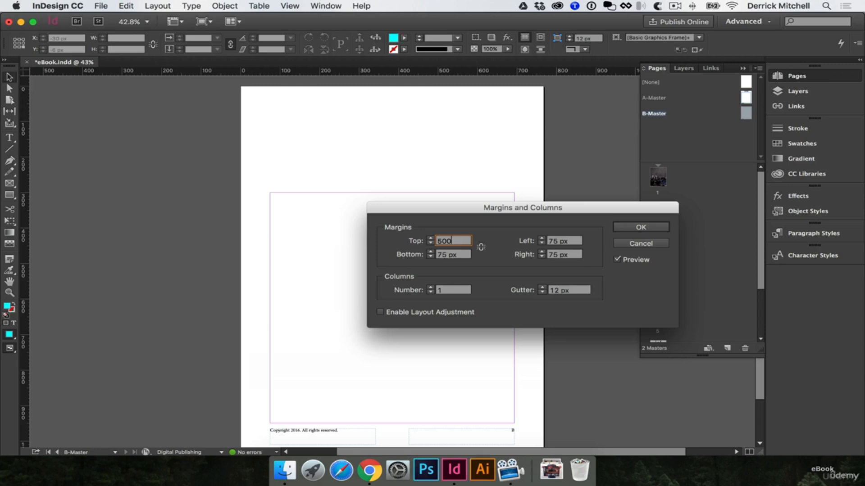
type("0 px")
key("Tab")
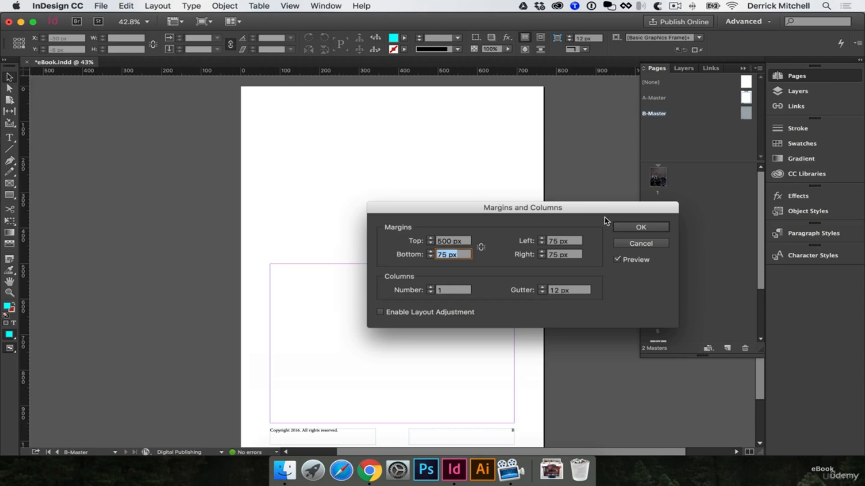
Step: Apply the 500 px top margin to B-Master and place a horizontal guide across it at 400 px
left_click(628, 227)
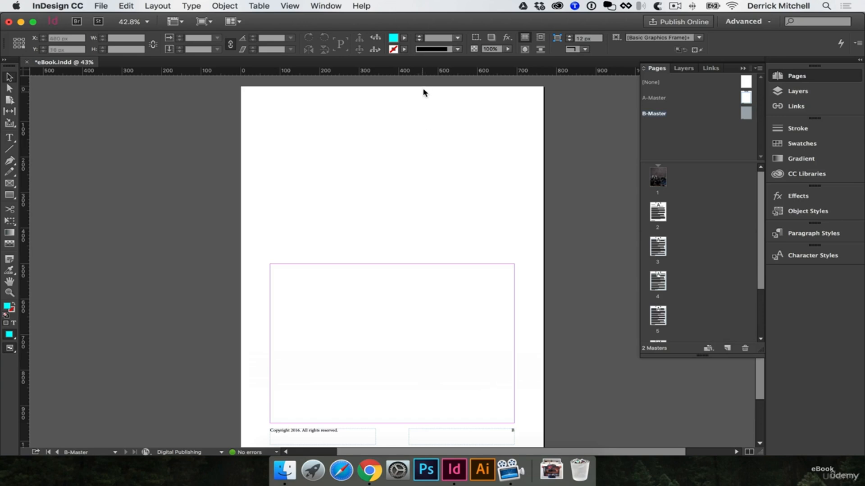
left_click_drag(431, 72, 424, 229)
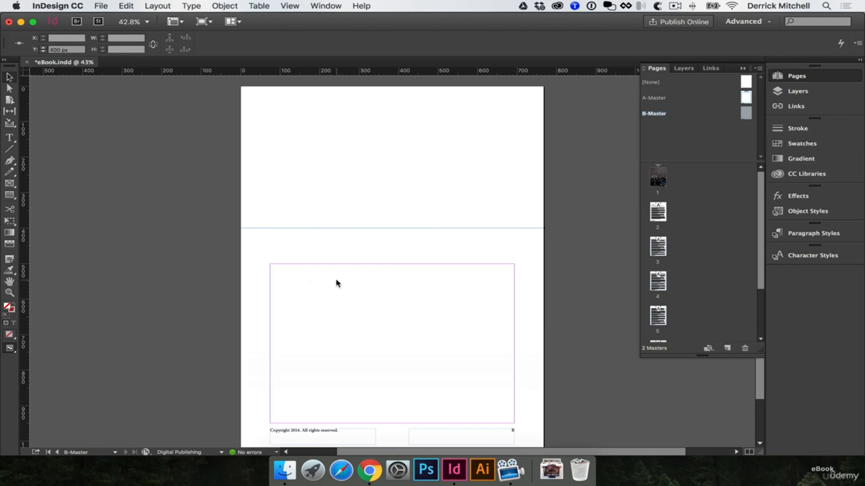
Step: Apply the B-Master layout to page 2
double_click(657, 213)
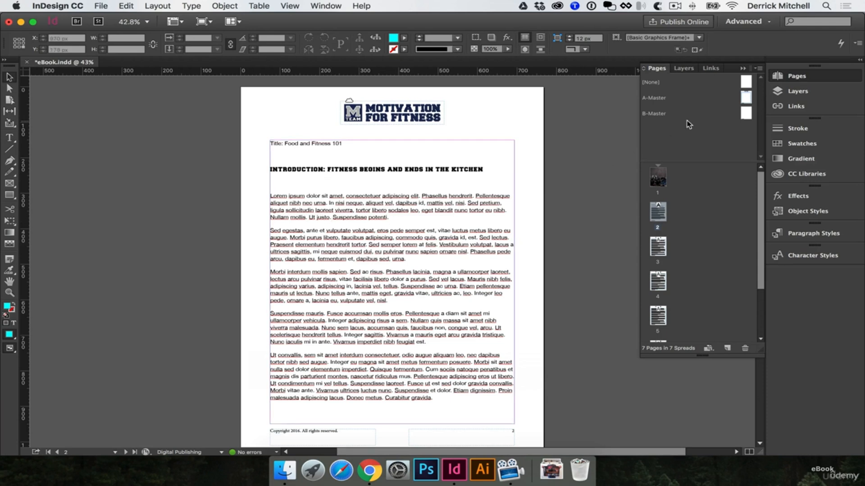
left_click_drag(746, 115, 654, 211)
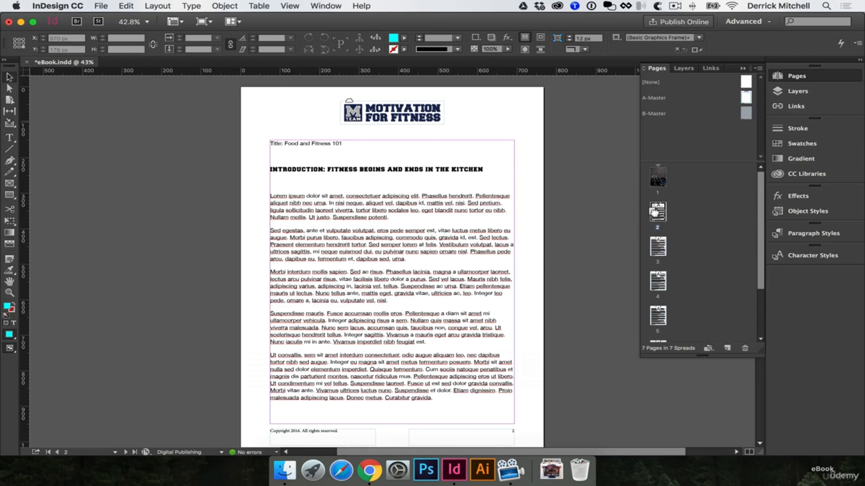
left_click_drag(655, 212, 658, 217)
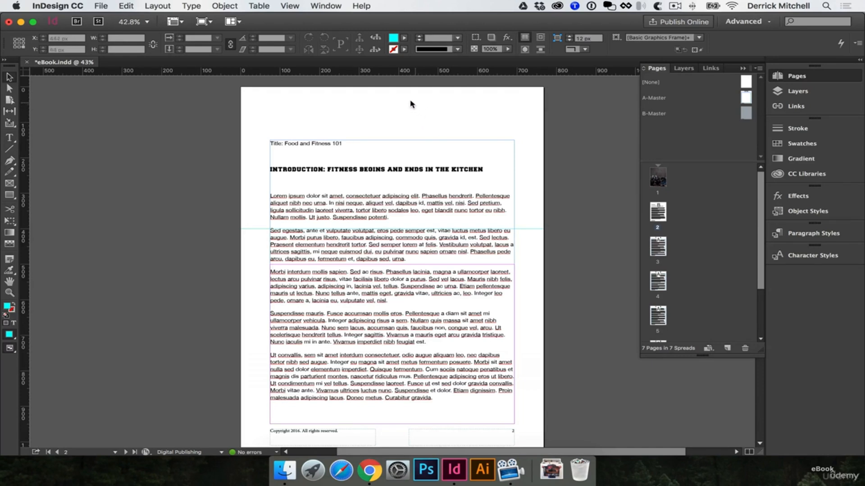
Step: Lower the top edge of the page 2 text frame to the new top margin, making it about 449 px high
left_click(392, 204)
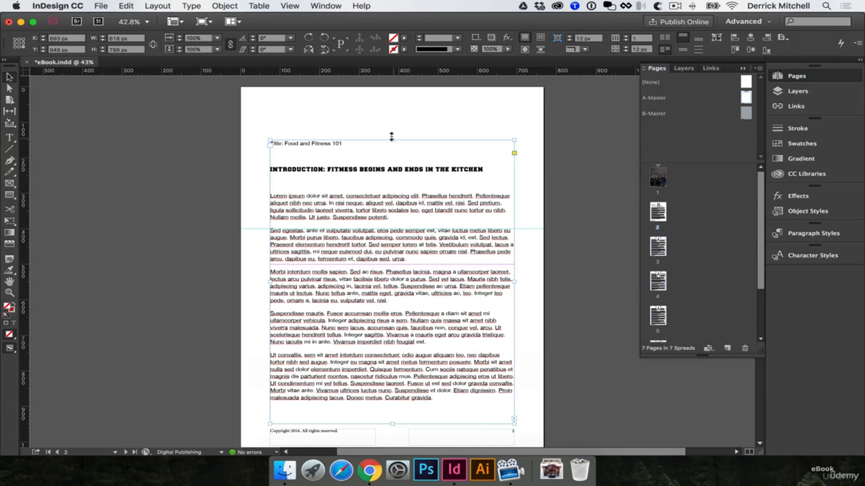
left_click_drag(391, 137, 391, 263)
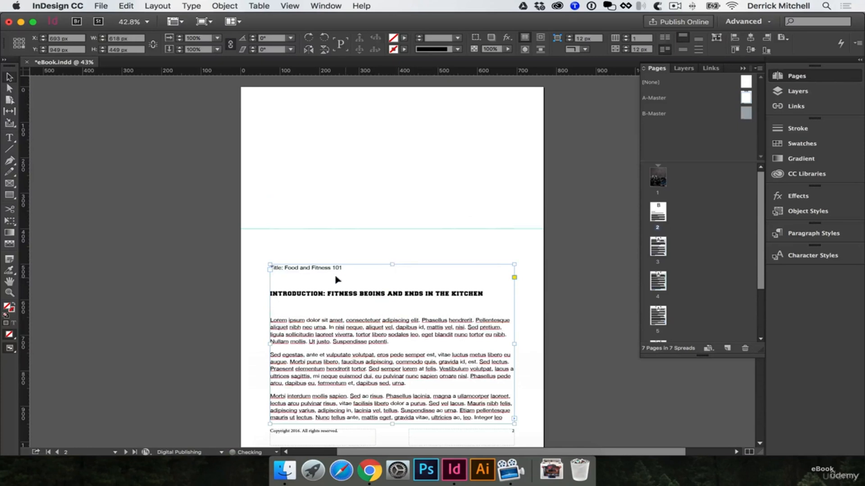
left_click(349, 229)
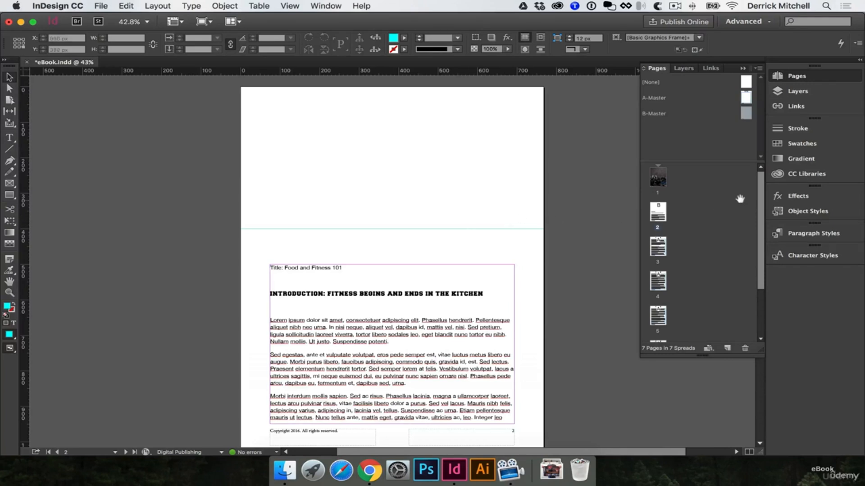
Step: Place the vegetable-cutting photo from the MTeam library across the full 768 px width at the top of page 2
left_click(811, 176)
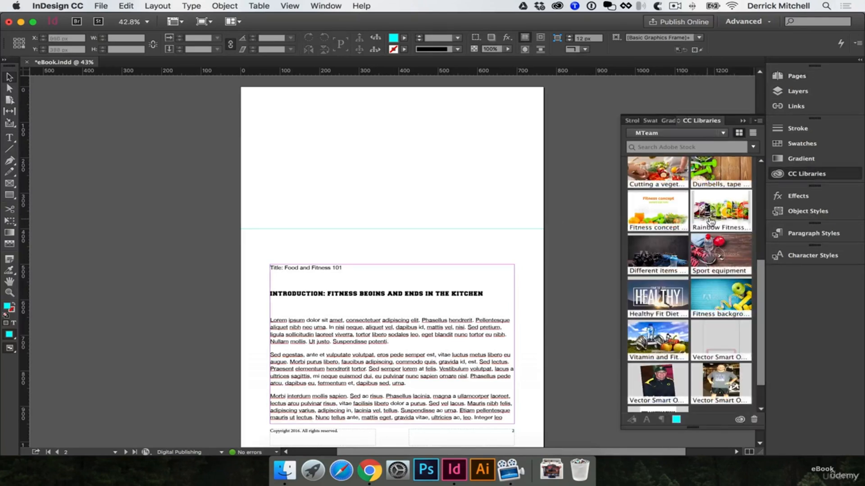
mouse_move(715, 218)
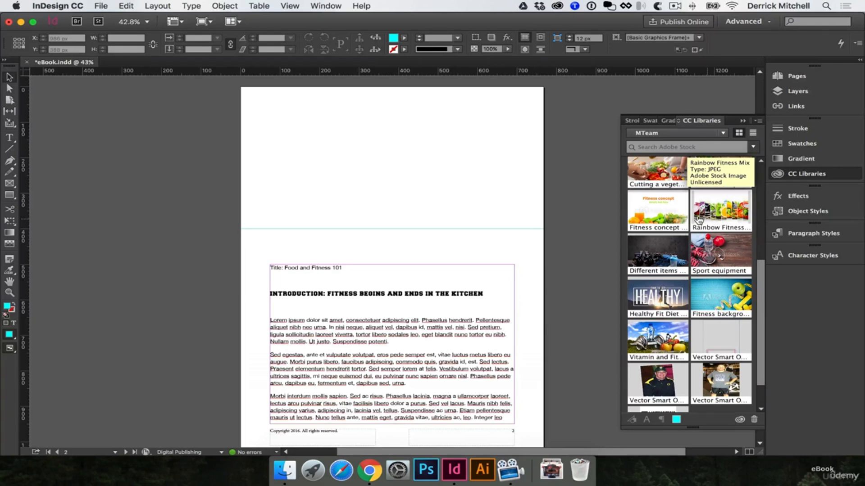
scroll(717, 225, "up", 2)
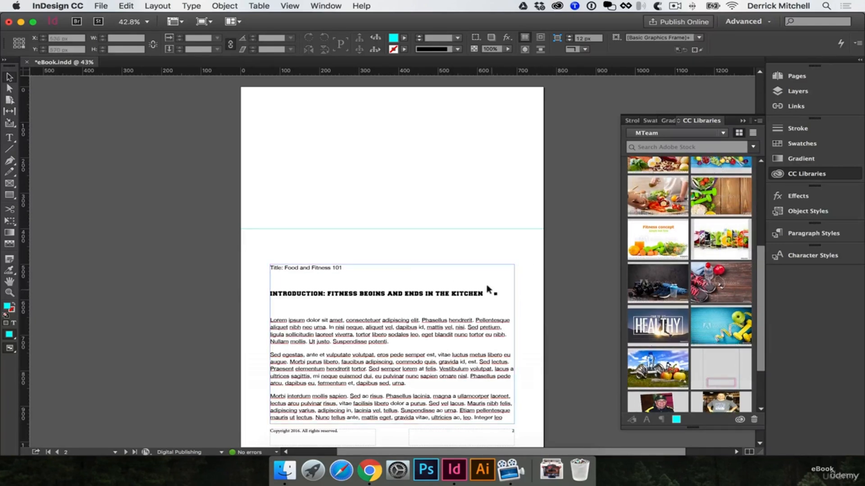
scroll(675, 228, "up", 3)
left_click_drag(676, 227, 340, 167)
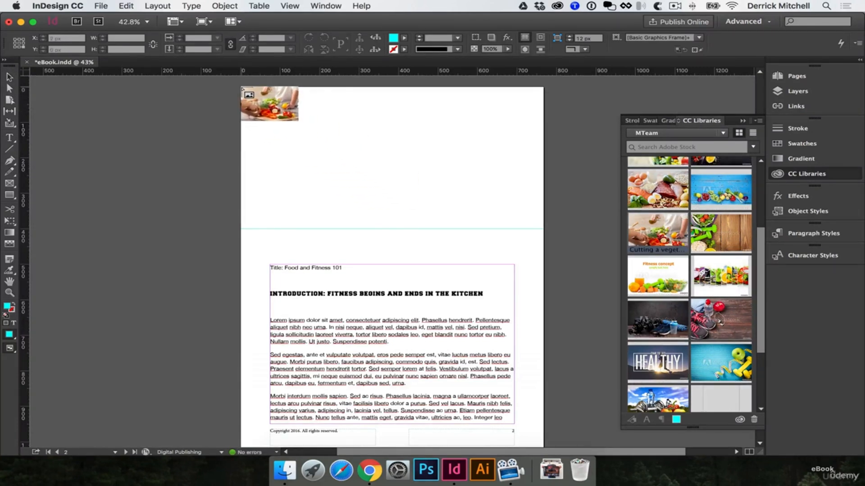
left_click_drag(242, 89, 545, 227)
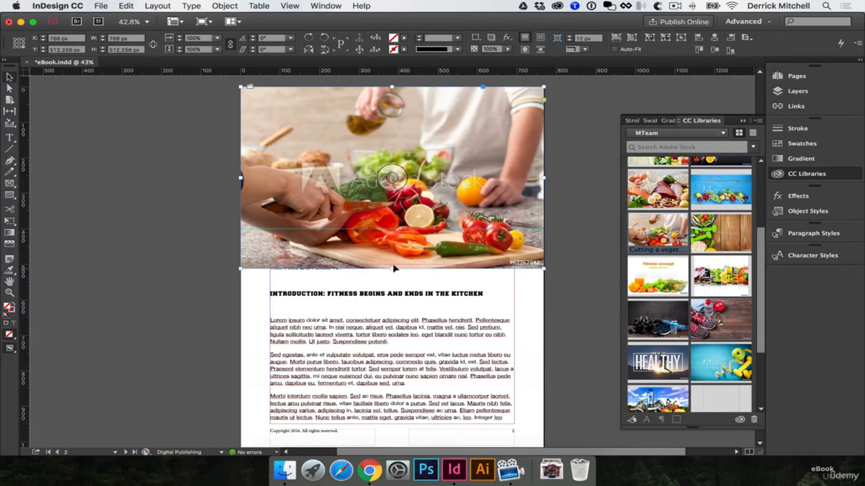
Step: Crop the photo frame to 400 px high at the guide and shift the image upward inside it
left_click_drag(390, 267, 390, 228)
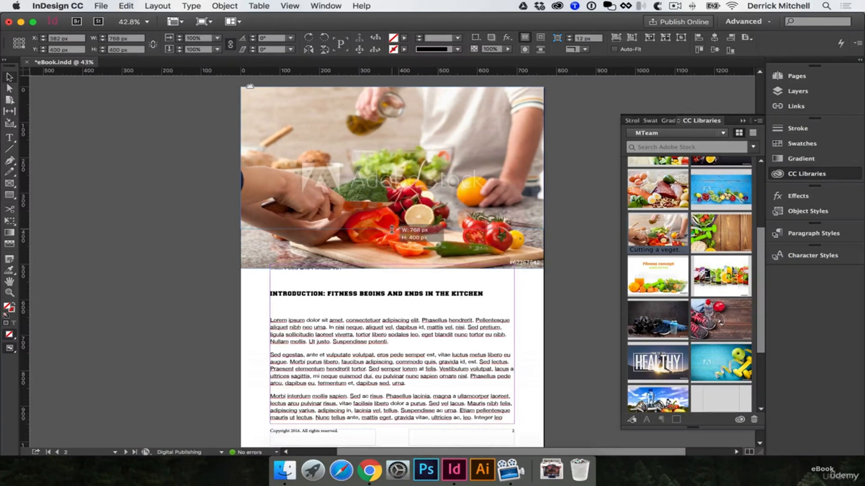
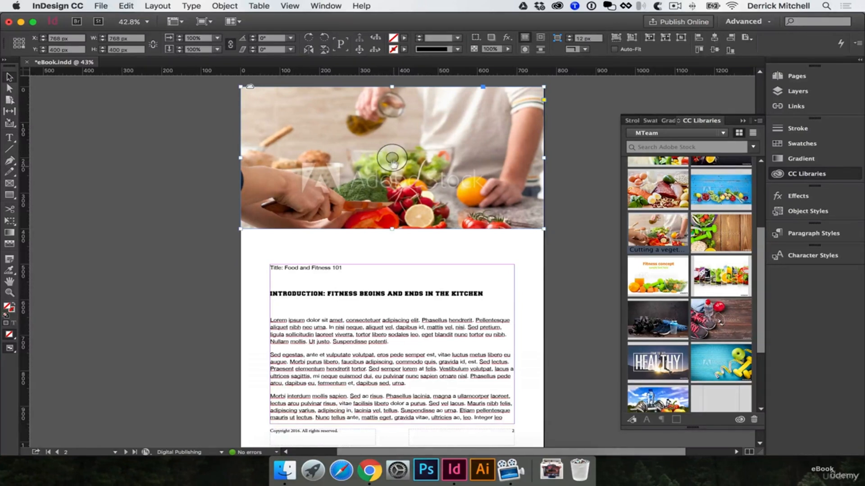
left_click_drag(392, 158, 392, 140)
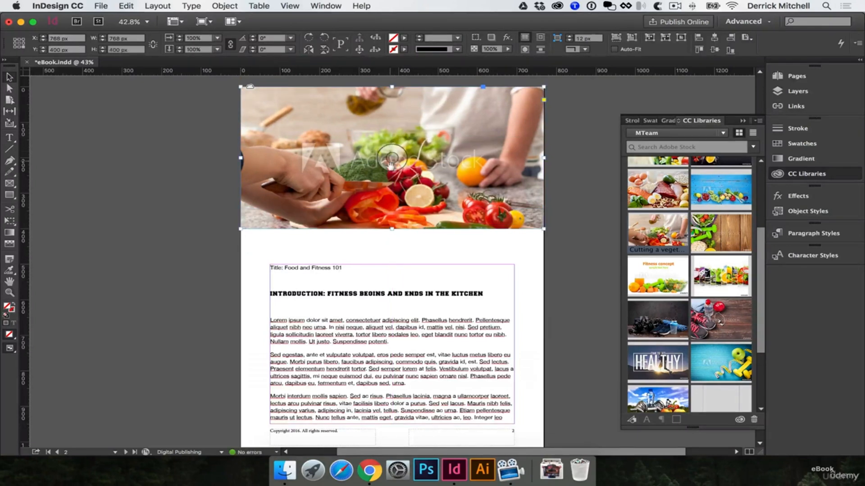
left_click(461, 238)
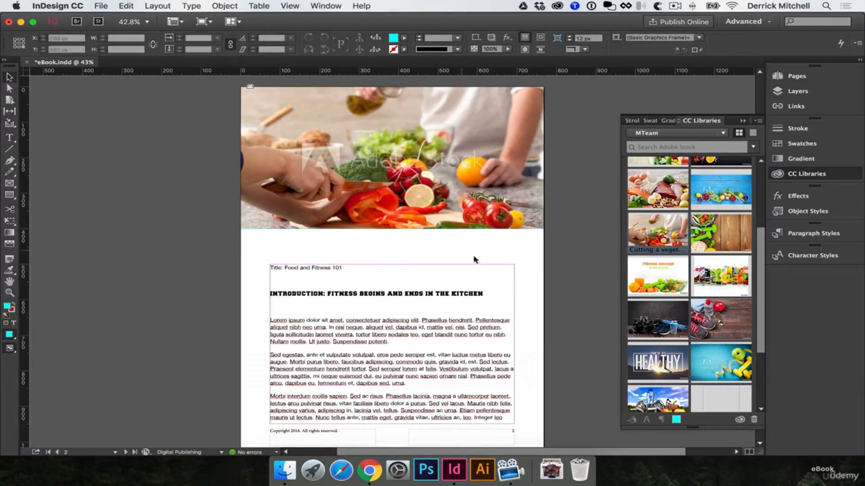
left_click(804, 175)
Step: Examine how the text and section headings flow from page 2 through the following pages
scroll(500, 255, "down", 1)
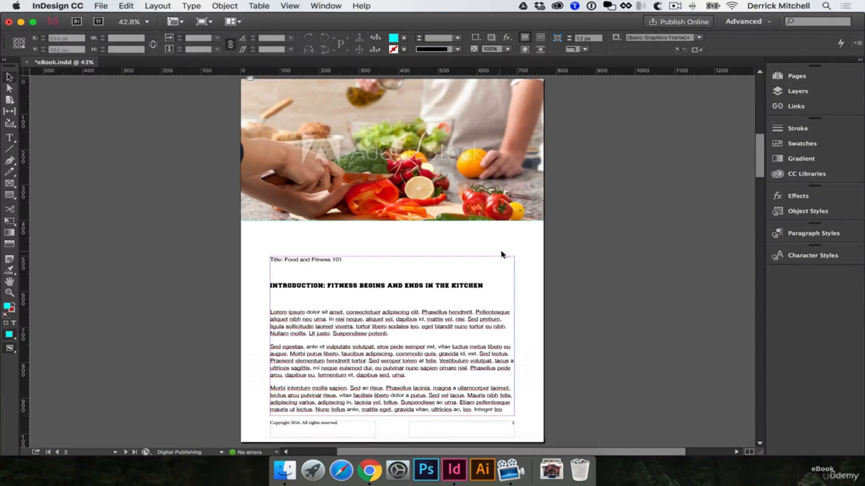
left_click(794, 77)
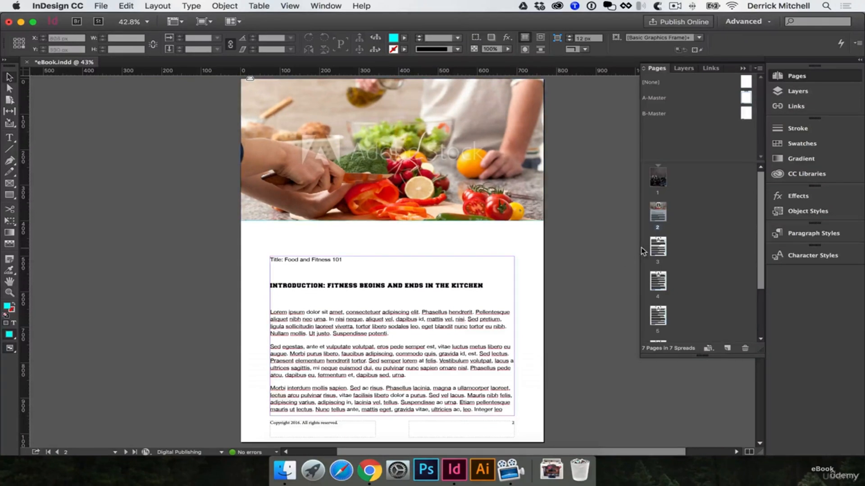
double_click(658, 246)
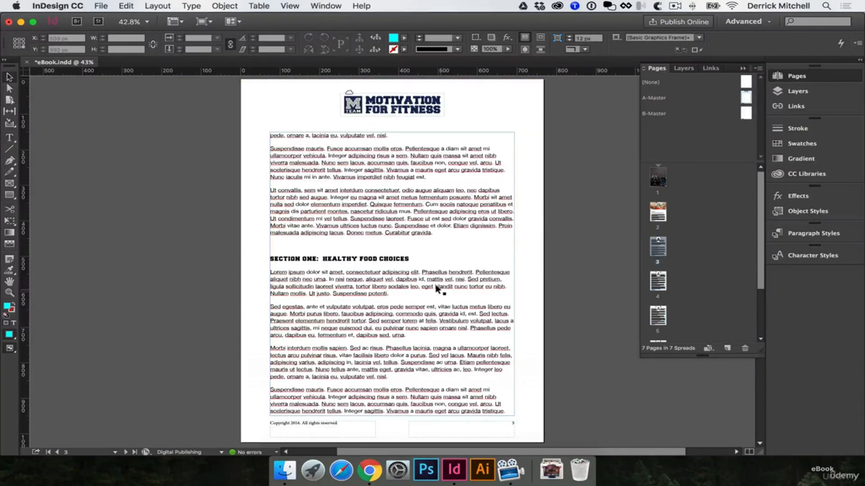
scroll(436, 289, "up", 10)
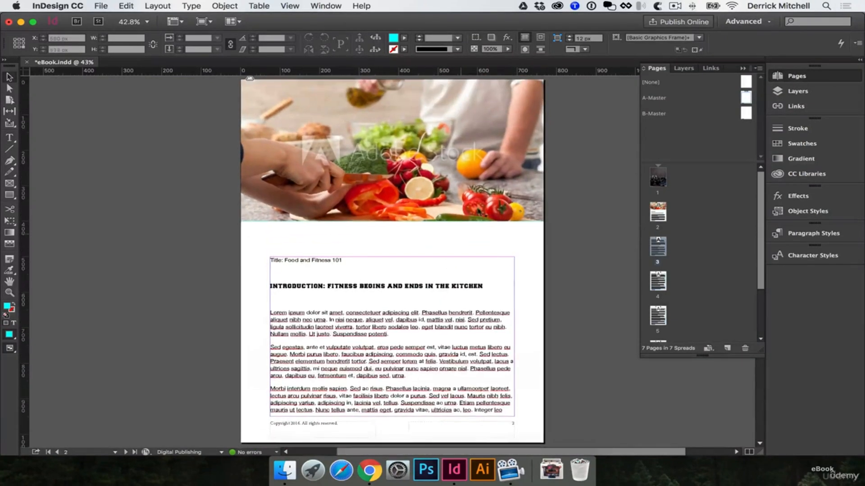
scroll(459, 223, "down", 6)
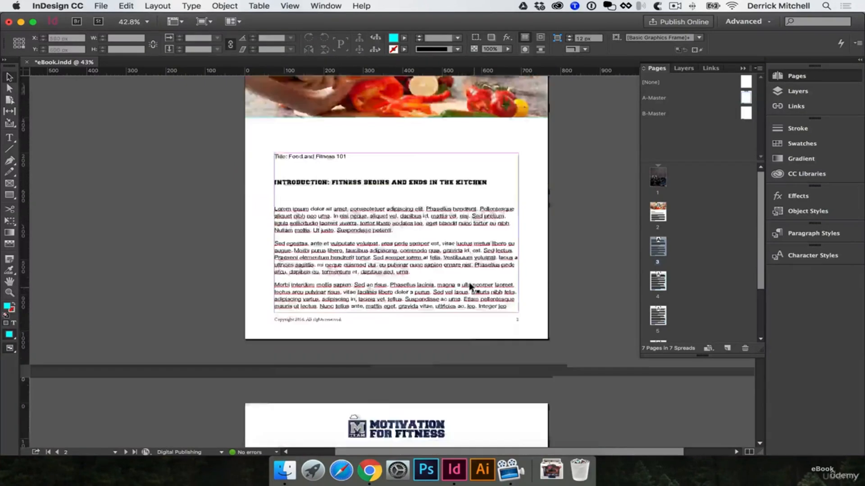
scroll(468, 298, "down", 10)
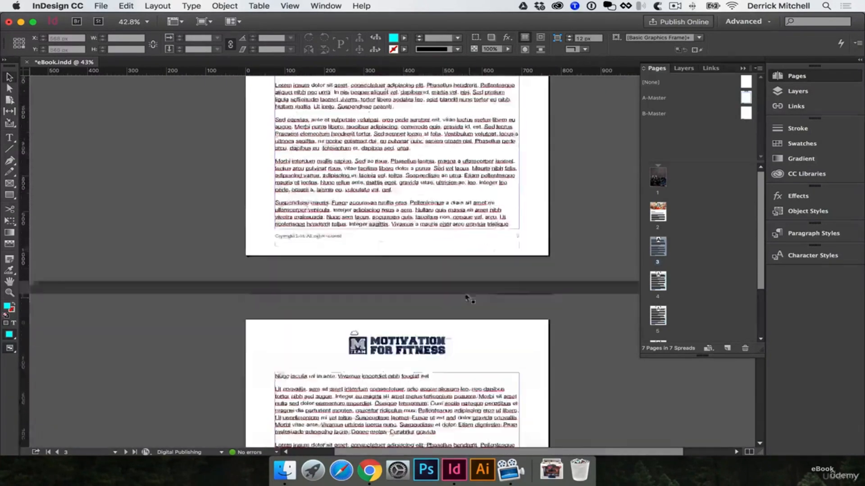
scroll(467, 297, "down", 15)
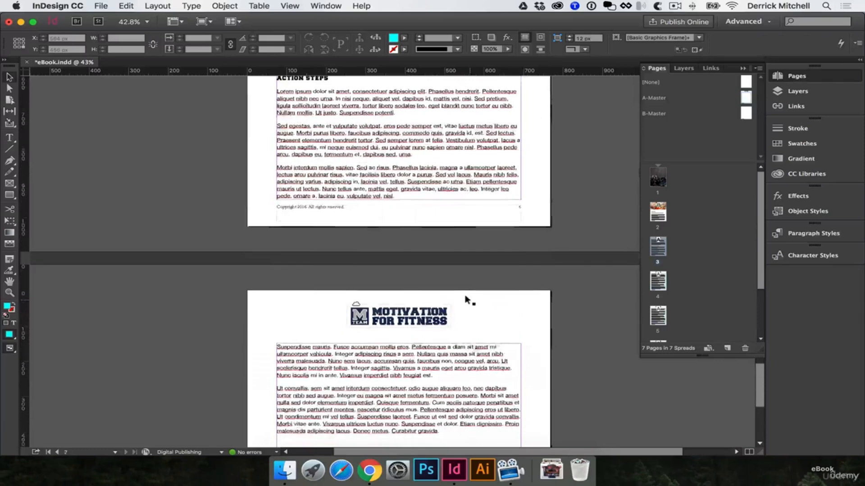
scroll(467, 298, "up", 20)
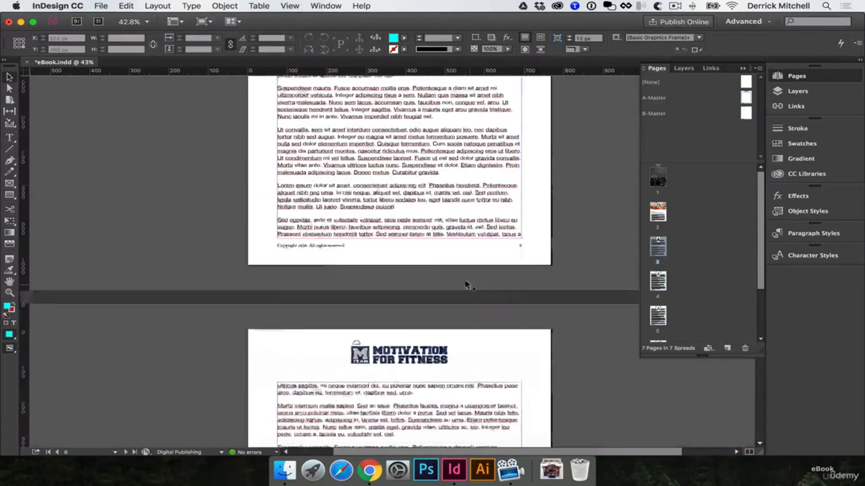
scroll(467, 285, "up", 8)
scroll(469, 284, "down", 5)
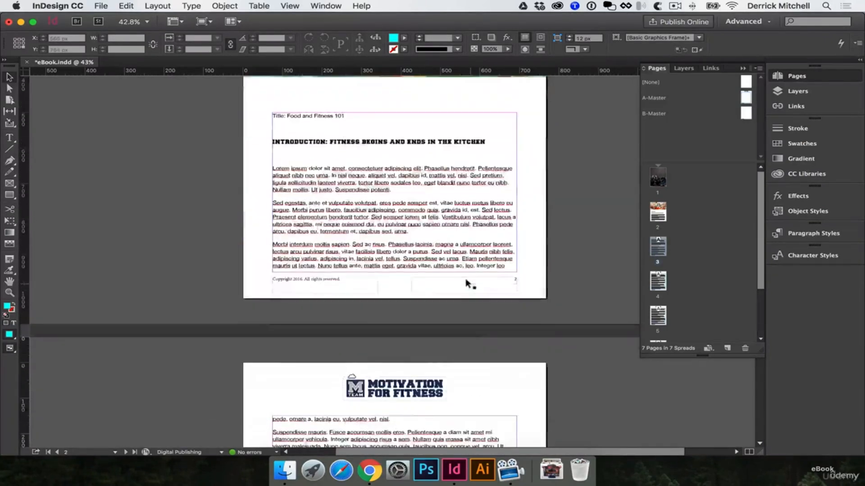
scroll(467, 285, "down", 6)
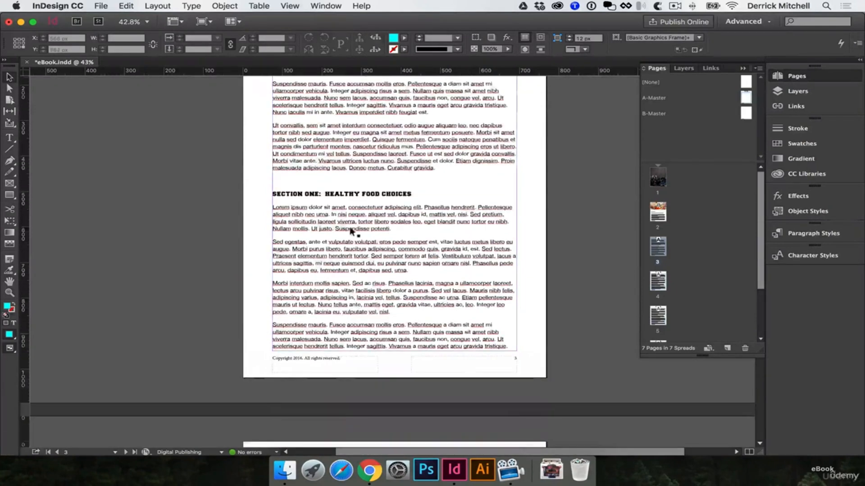
left_click(339, 210)
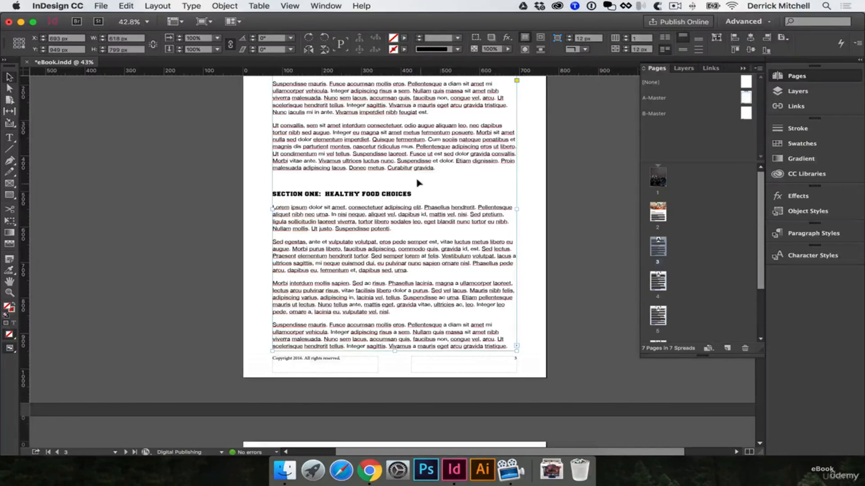
scroll(422, 182, "up", 1)
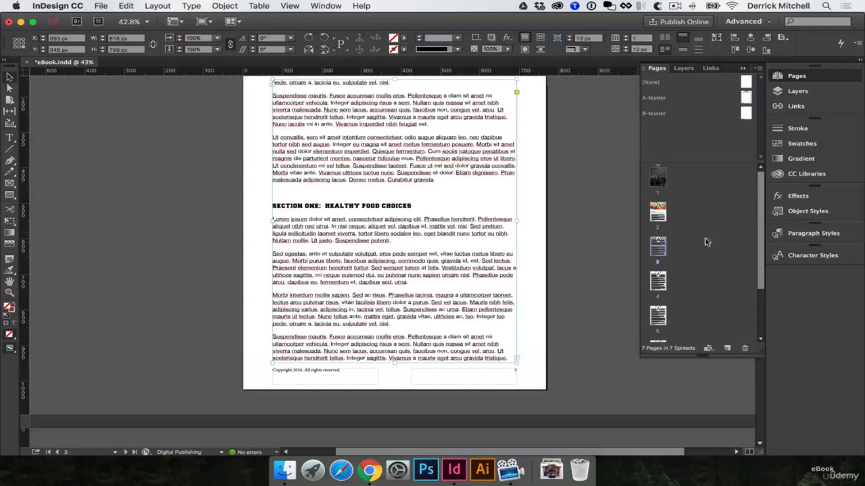
left_click(578, 210)
Step: Set the H1 paragraph style's keep options so that its paragraphs start on the next page
left_click(810, 234)
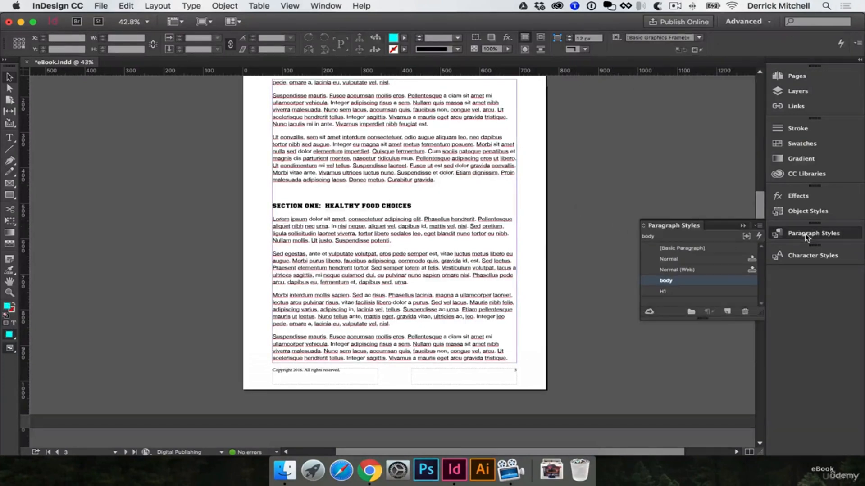
double_click(708, 293)
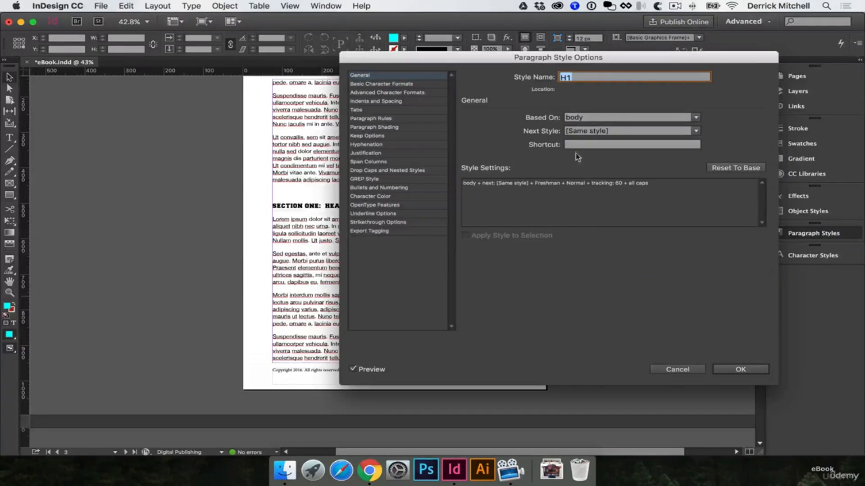
left_click(419, 121)
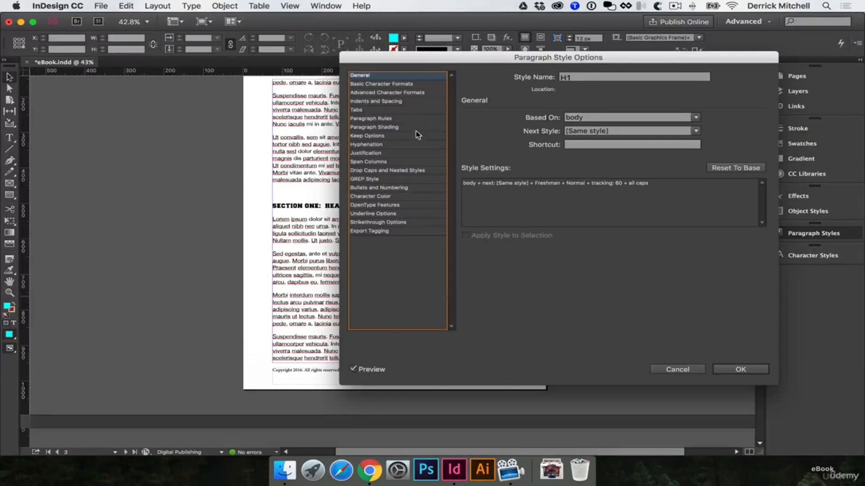
left_click(400, 136)
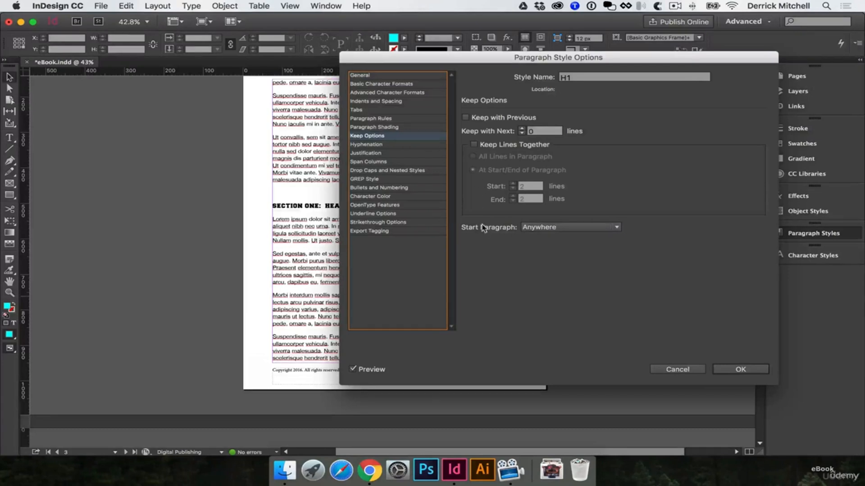
left_click(552, 227)
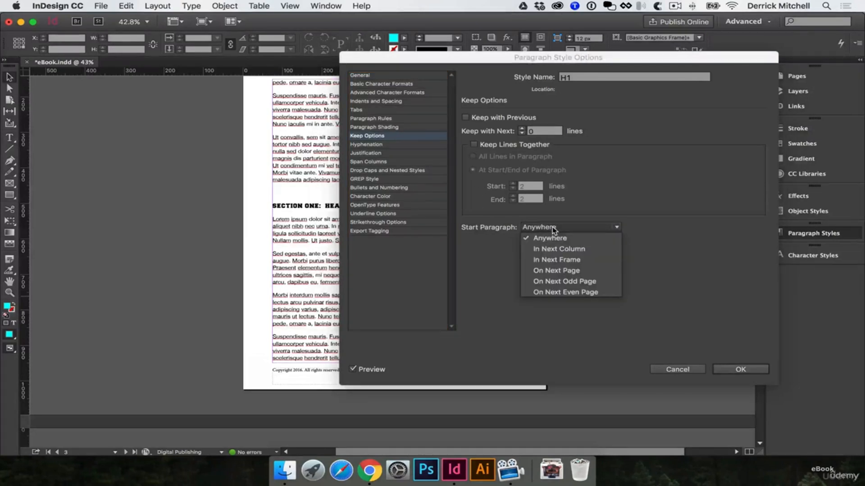
left_click(560, 271)
left_click_drag(402, 59, 566, 83)
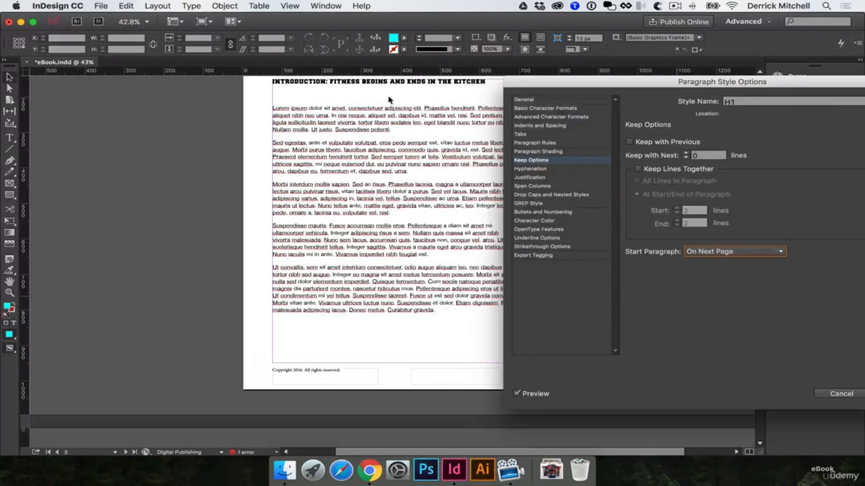
left_click_drag(656, 84, 551, 91)
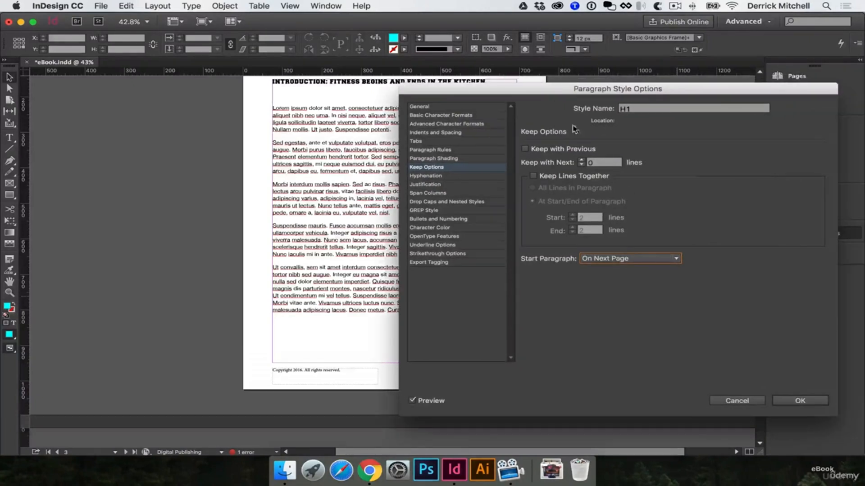
left_click(800, 400)
Step: Cut the line "Title: Food and Fitness 101" from page 2 and remove its leftover paragraph so the introduction heading moves up
scroll(480, 156, "up", 10)
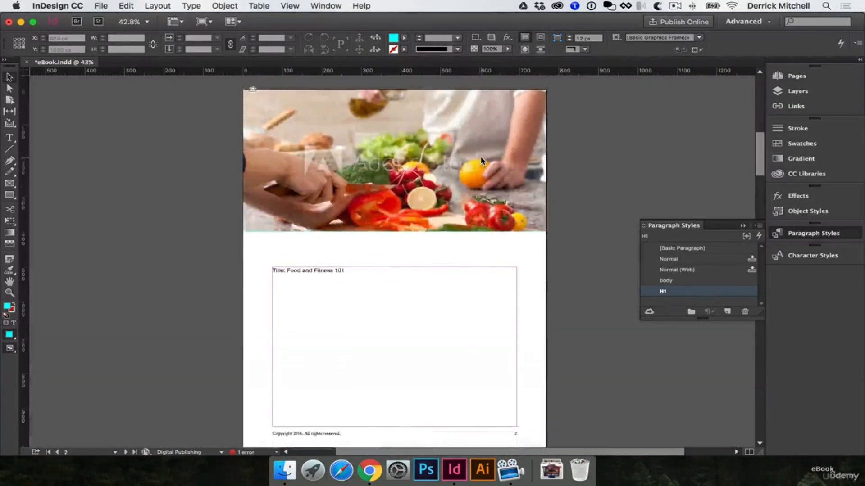
scroll(481, 160, "up", 10)
scroll(481, 160, "down", 15)
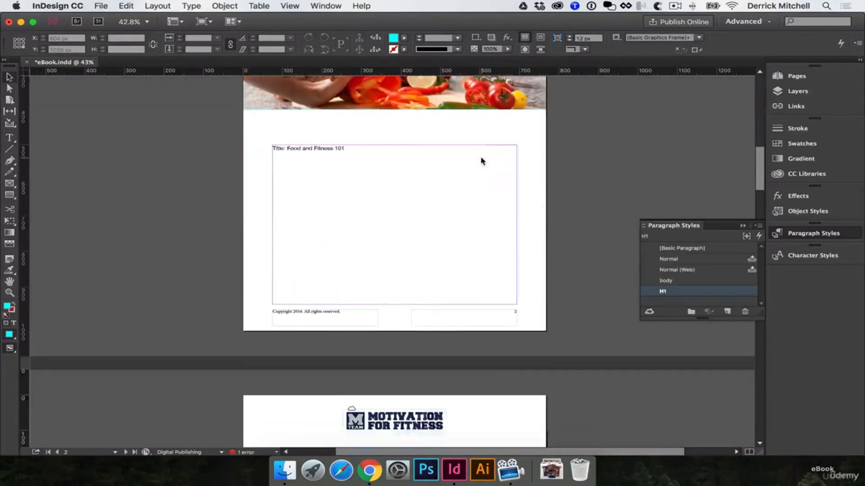
scroll(439, 185, "down", 5)
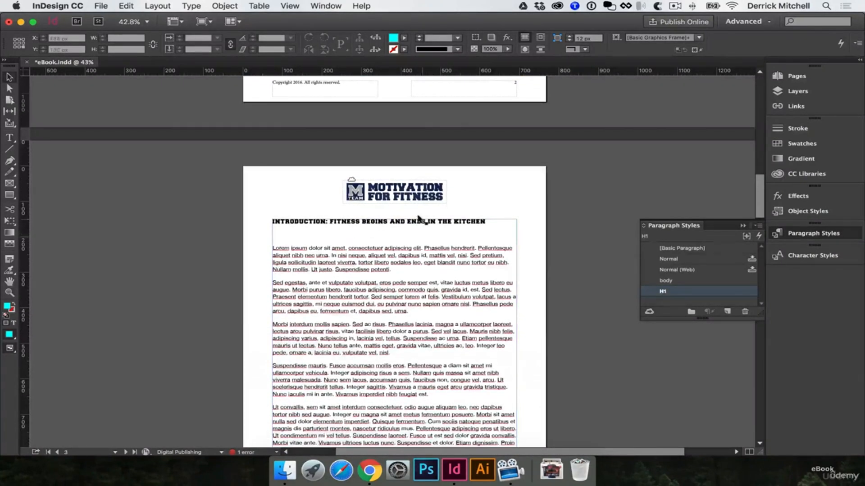
scroll(421, 220, "up", 6)
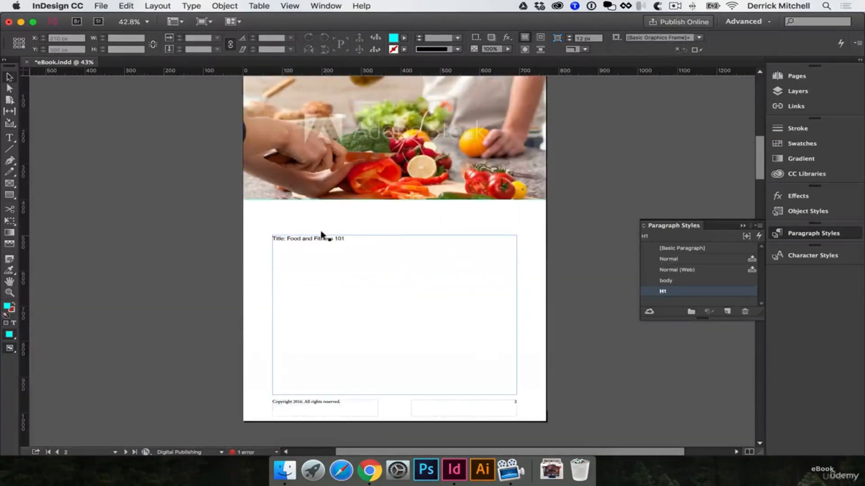
left_click(288, 239)
double_click(321, 239)
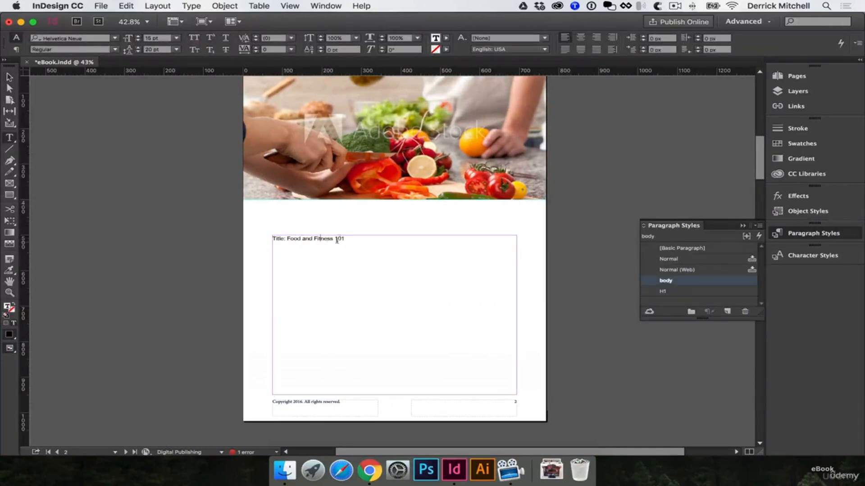
left_click_drag(347, 237, 262, 241)
key("BackSpace")
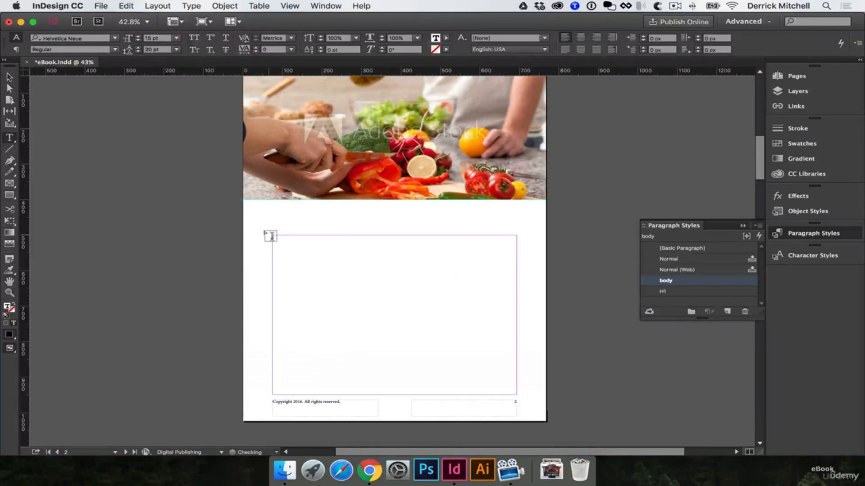
key("super+v")
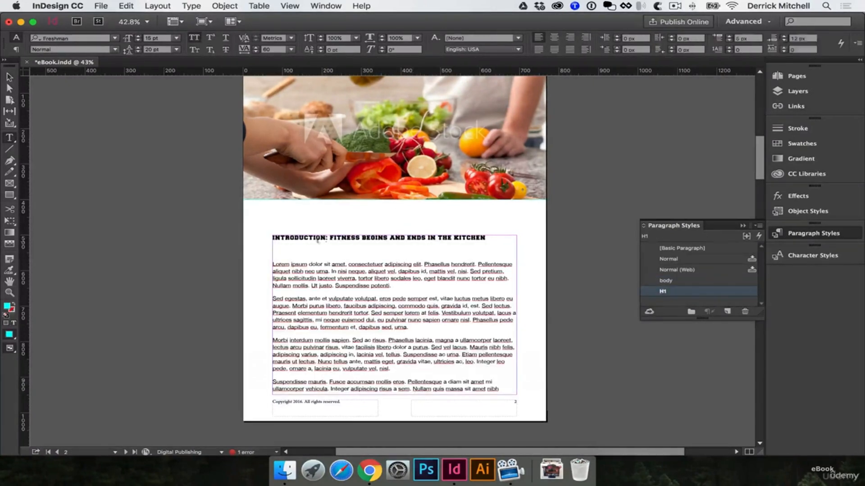
Step: Draw a text frame over the upper middle of the cover photo and paste the "Title: Food and Fitness 101" line into it
scroll(367, 224, "up", 5)
scroll(367, 224, "up", 5)
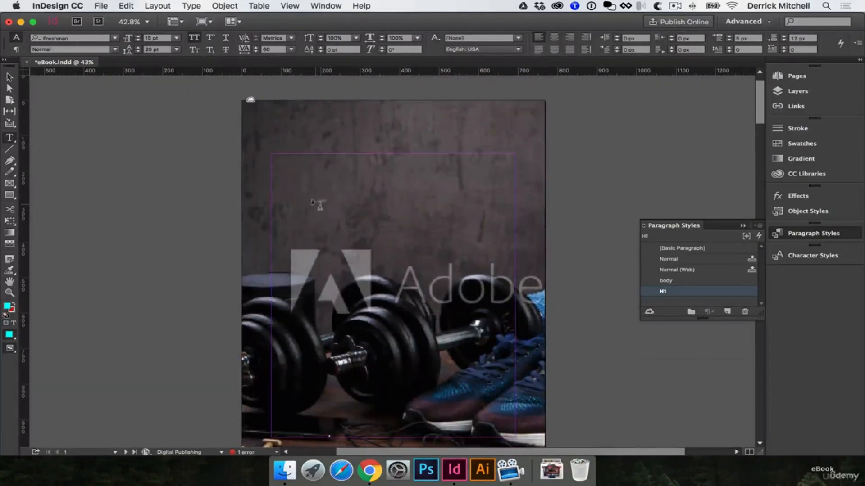
left_click_drag(321, 165, 471, 287)
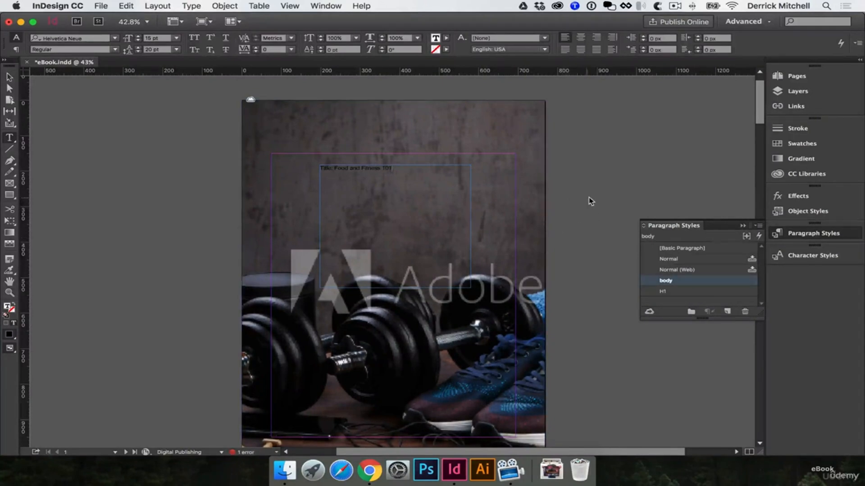
Step: Apply B-Master to page 4 and lower the top edge of its text frame to the new margin, making it 449 px high
scroll(563, 216, "down", 15)
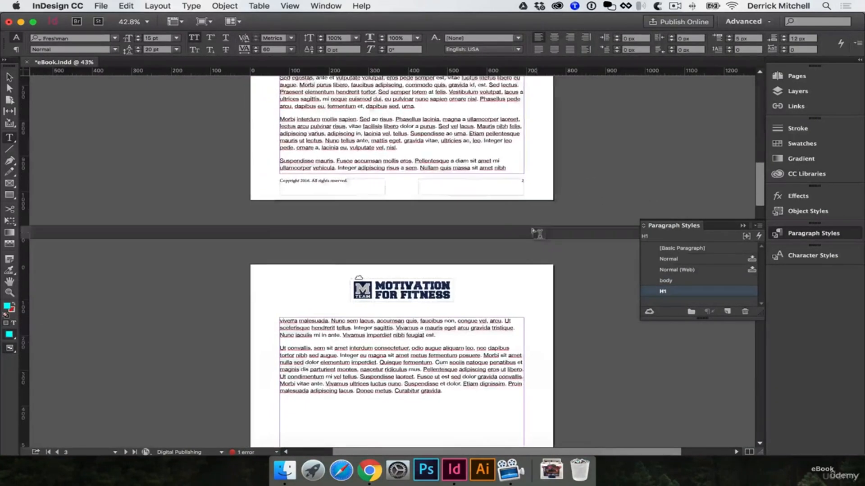
scroll(538, 233, "down", 5)
left_click(326, 157)
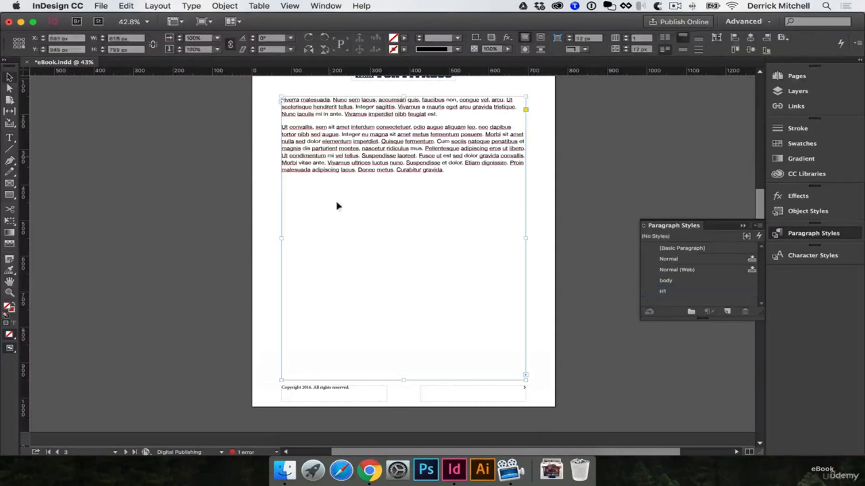
scroll(413, 262, "up", 3)
scroll(417, 276, "down", 4)
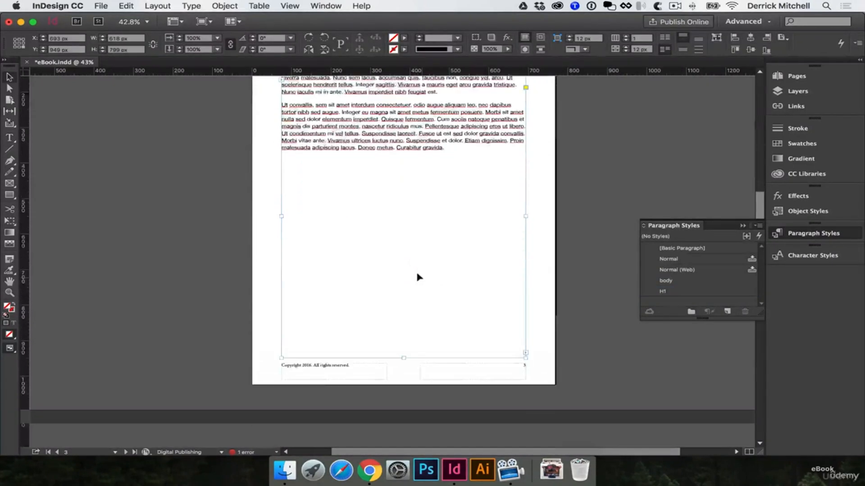
scroll(416, 279, "down", 6)
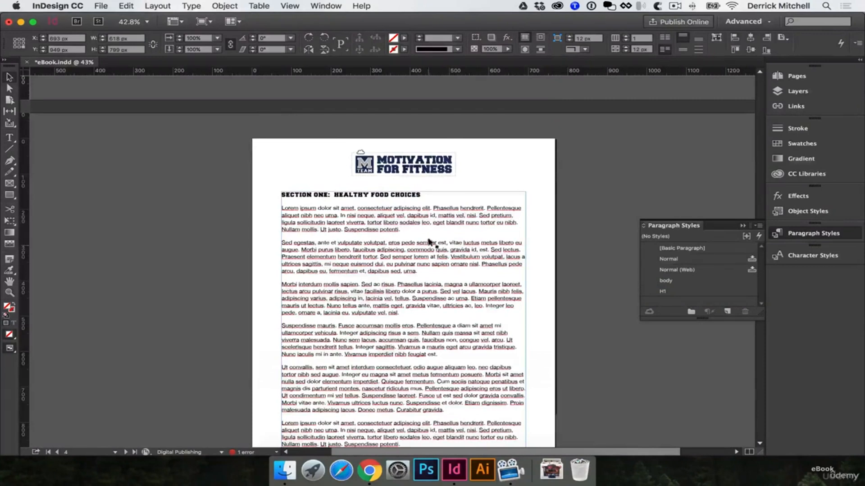
left_click(334, 211)
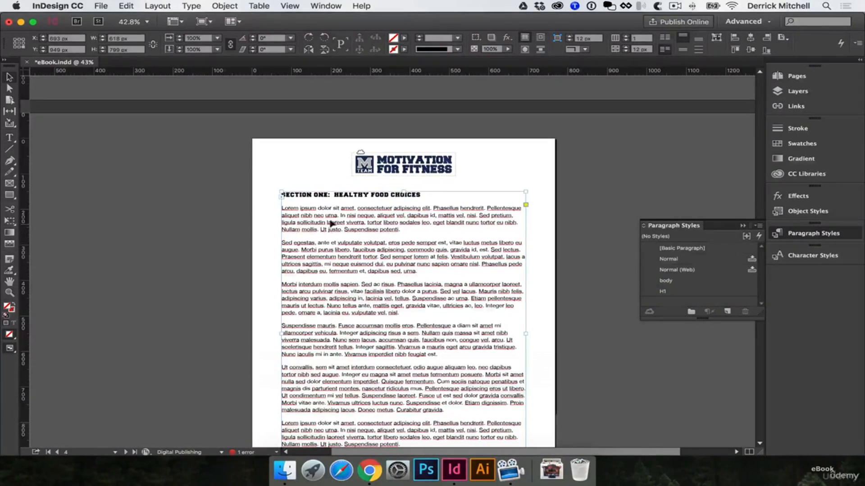
left_click(796, 79)
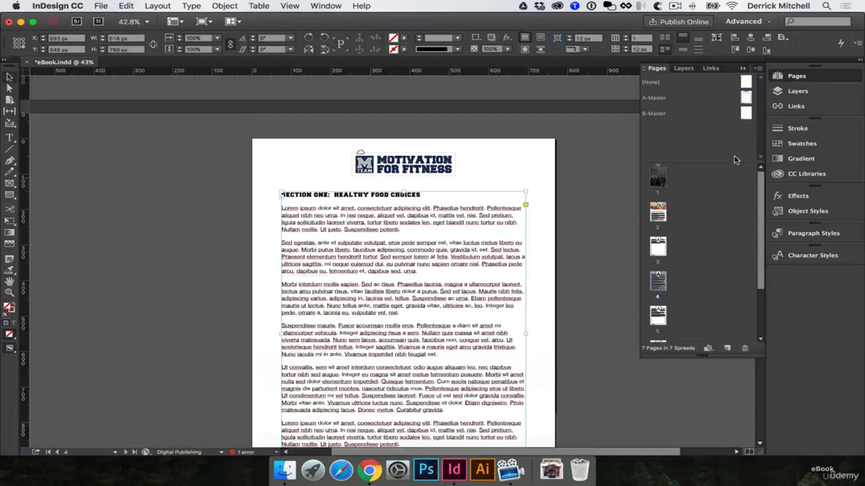
left_click_drag(751, 115, 660, 284)
left_click_drag(403, 189, 404, 317)
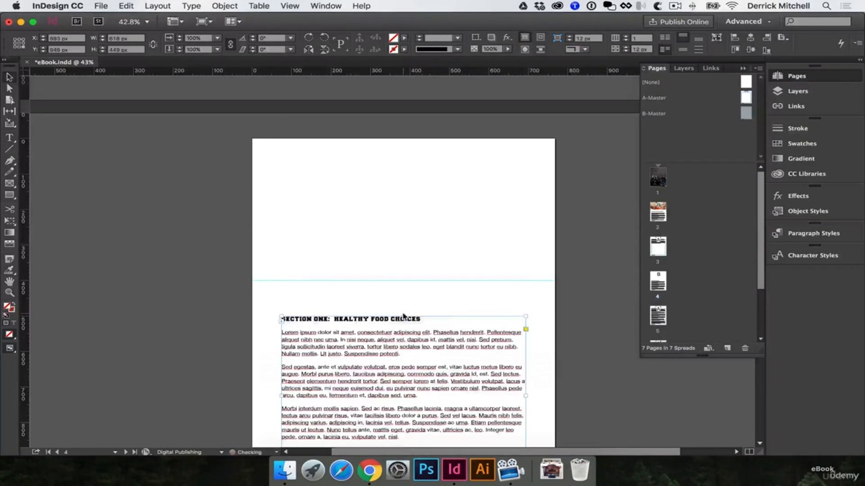
left_click(417, 261)
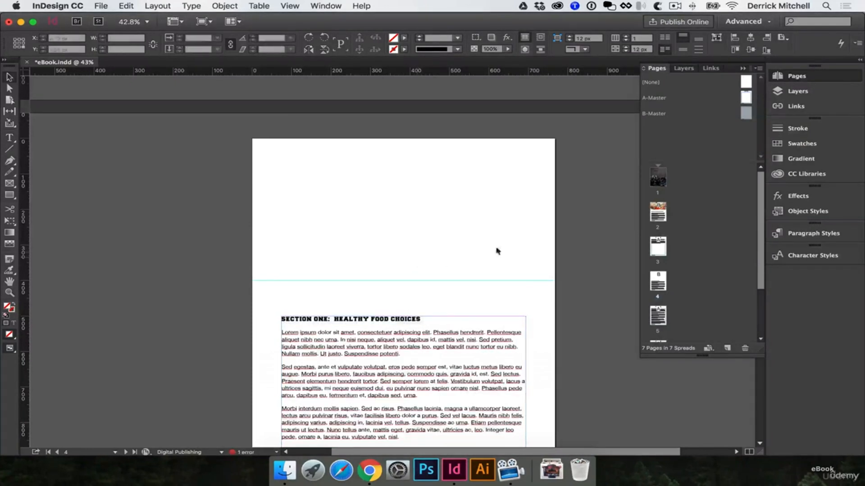
Step: Place the photo of eggs, meat and salmon from the MTeam library across the full 768 px width at the top of page 4
left_click(803, 174)
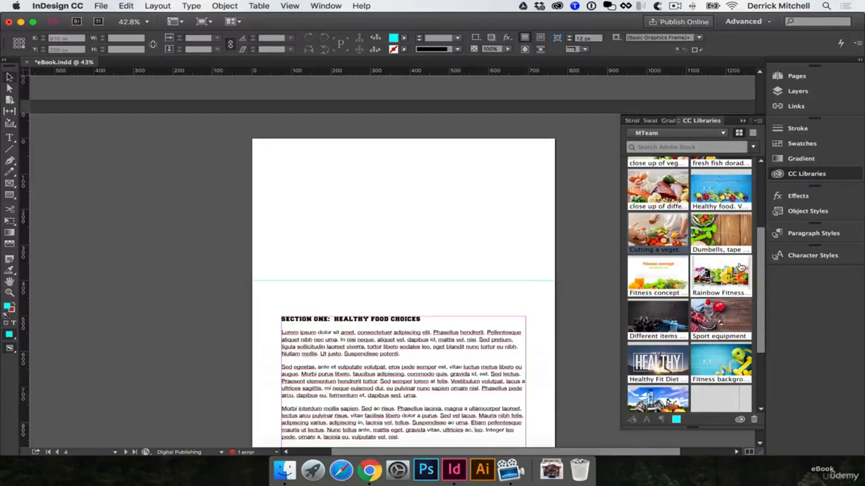
mouse_move(732, 311)
left_mouse_down()
mouse_move(485, 246)
mouse_move(731, 323)
left_mouse_up()
scroll(729, 311, "up", 3)
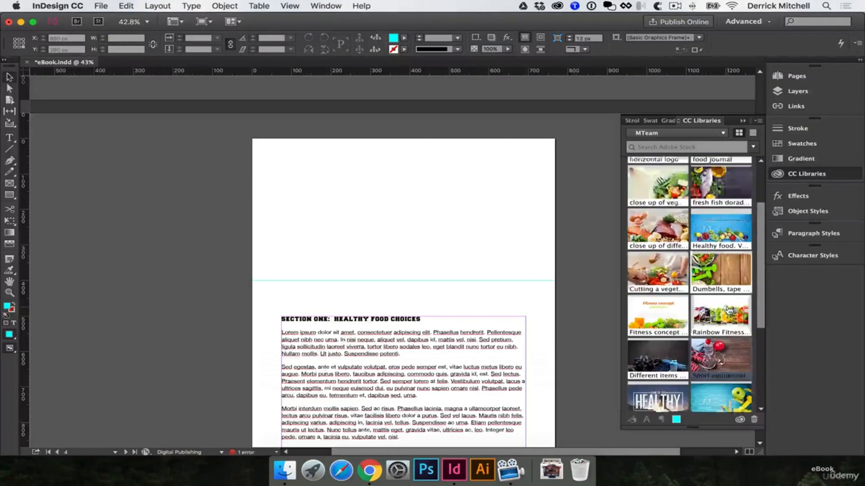
scroll(728, 310, "down", 4)
scroll(728, 311, "up", 4)
left_click_drag(661, 247, 255, 142)
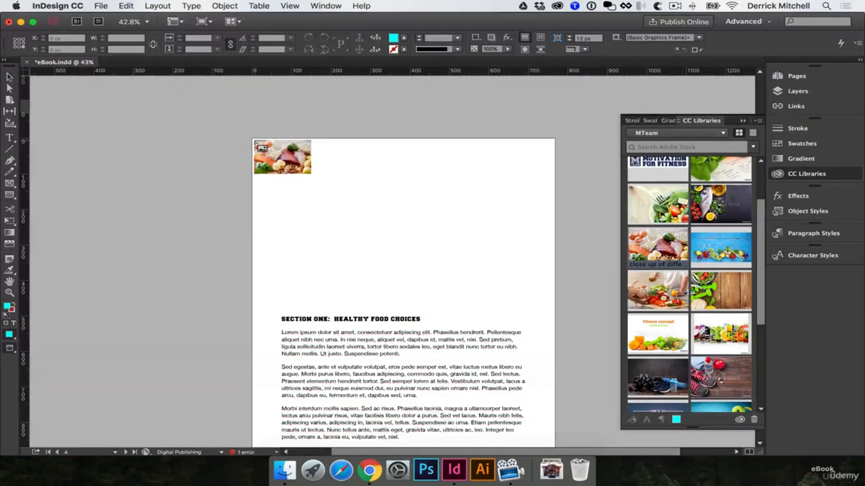
left_click_drag(253, 140, 551, 331)
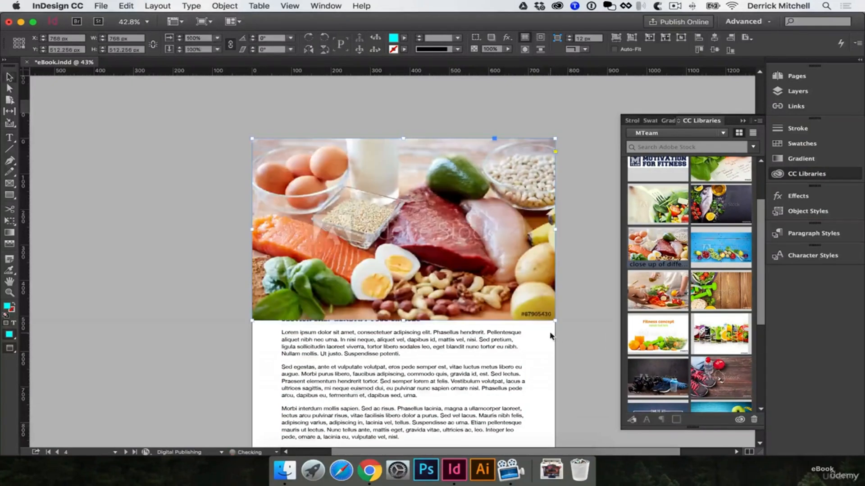
Step: Crop the bottom of the page 4 photo frame up to the horizontal guide above the section heading
left_click_drag(401, 320, 406, 278)
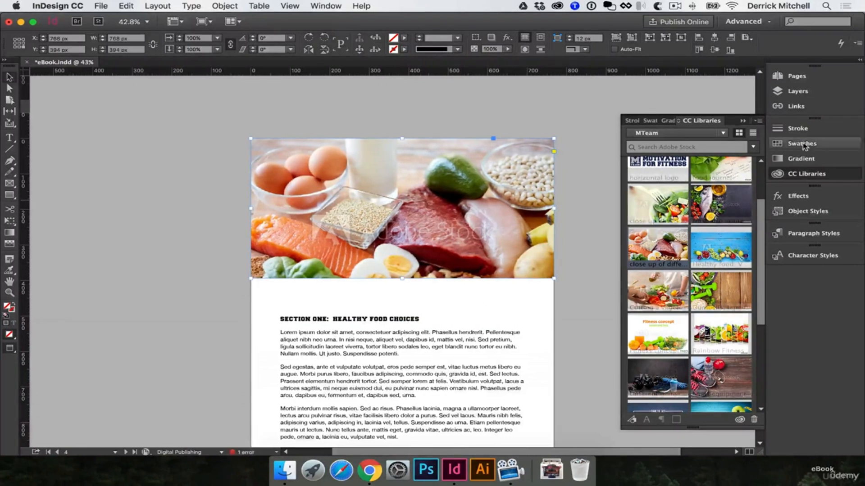
left_click(796, 77)
left_click(580, 287)
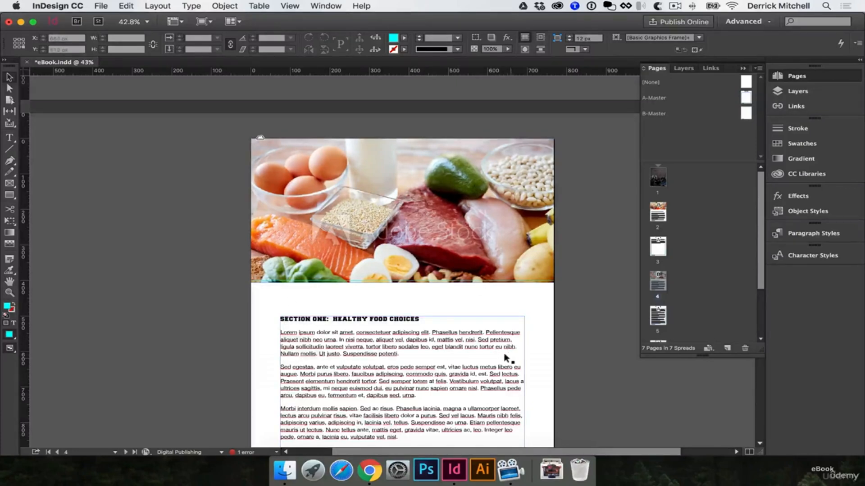
Step: Review the header photos, headings and text flow from the introduction on page 2 through section one on page 4
scroll(503, 358, "up", 15)
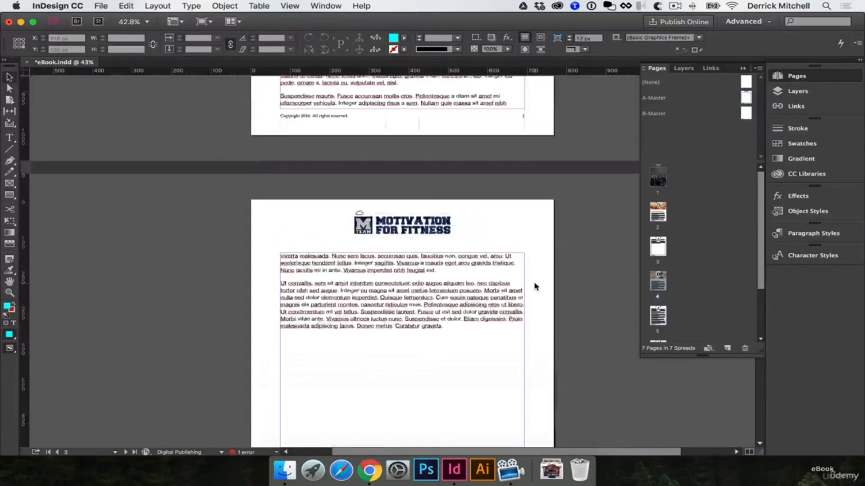
scroll(534, 283, "up", 5)
scroll(536, 289, "down", 7)
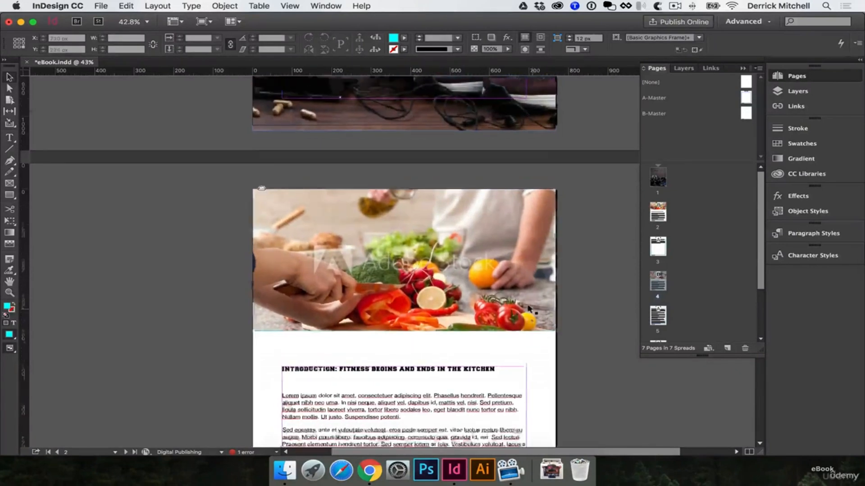
scroll(538, 311, "down", 5)
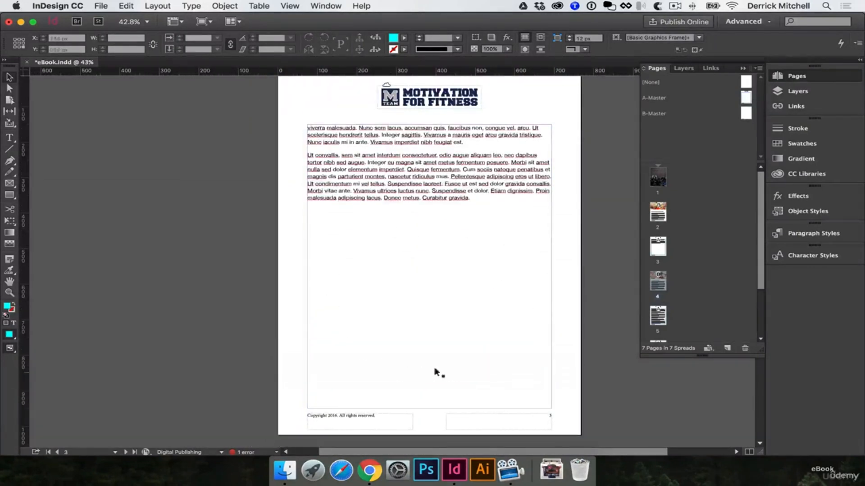
scroll(460, 257, "down", 7)
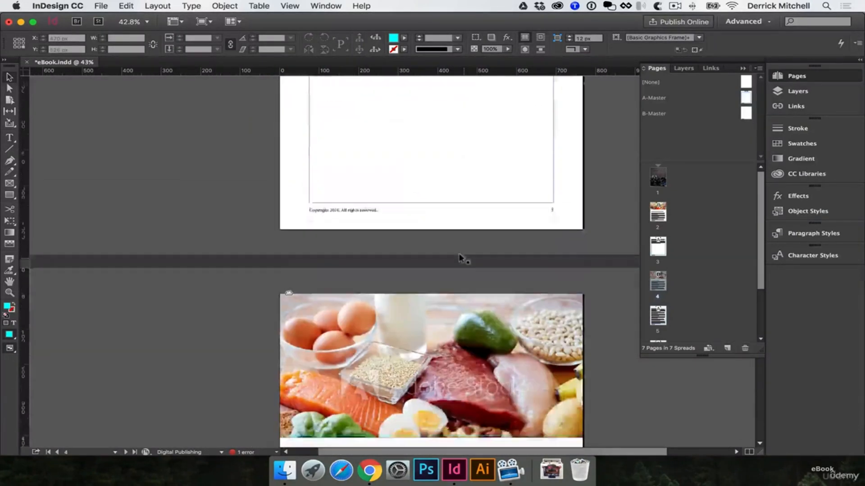
scroll(534, 319, "down", 2)
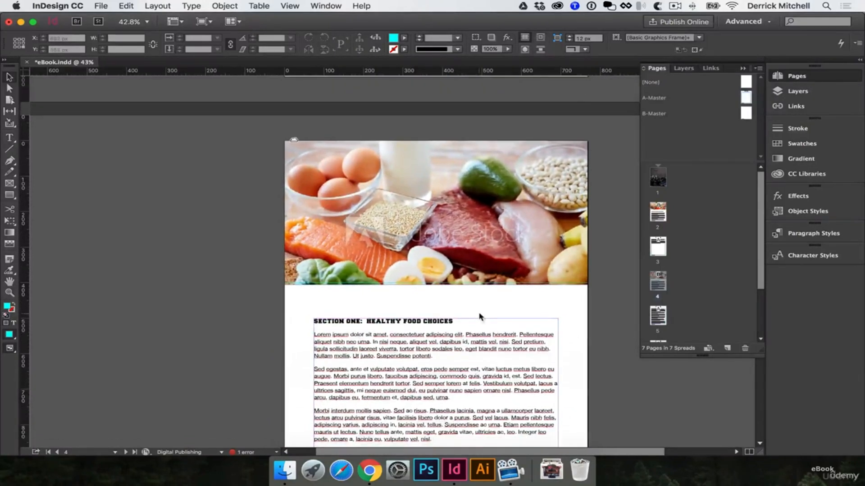
Step: Apply B-Master to page 6 and lower the top edge of its text frame to the new margin, making it 449 px high
scroll(494, 324, "up", 7)
scroll(495, 325, "up", 10)
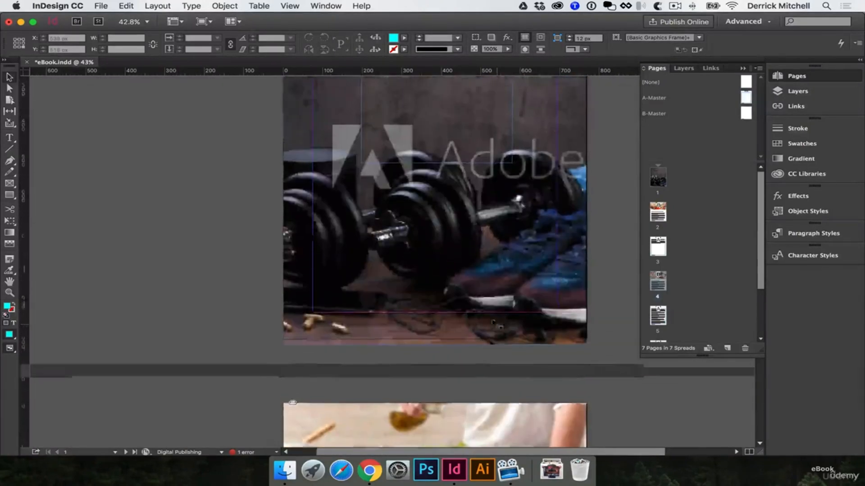
scroll(495, 324, "down", 3)
scroll(496, 324, "down", 15)
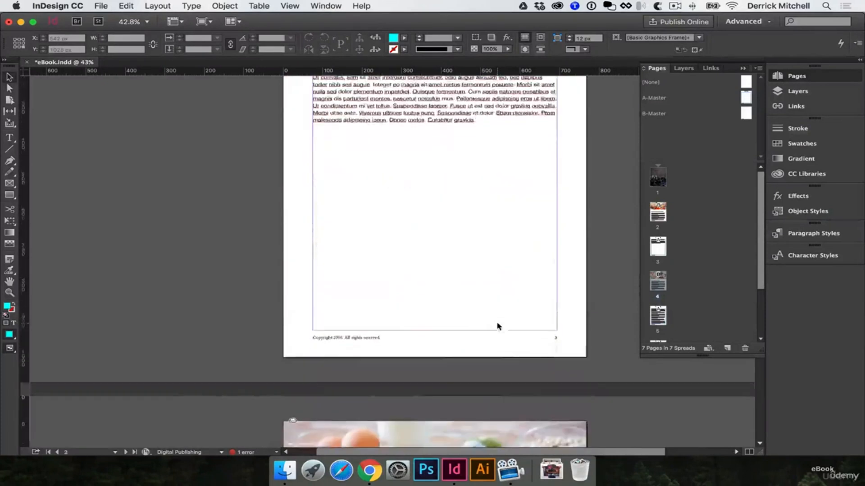
scroll(498, 325, "down", 15)
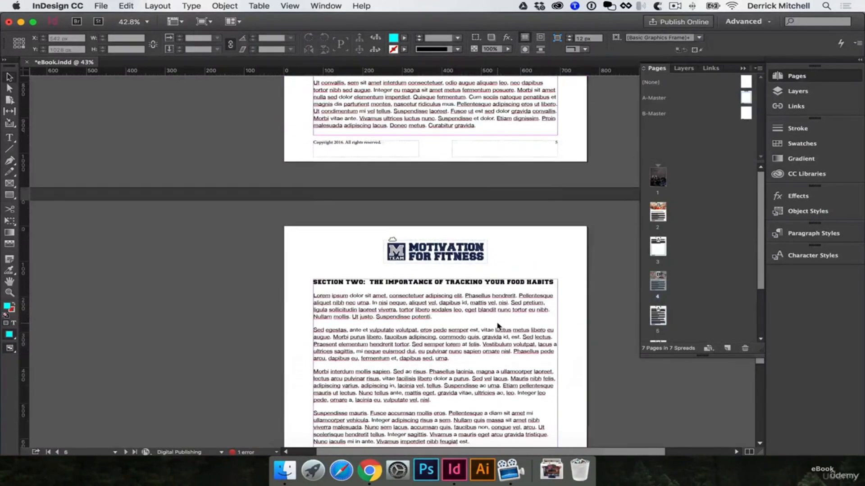
left_click(446, 303)
scroll(446, 303, "down", 5)
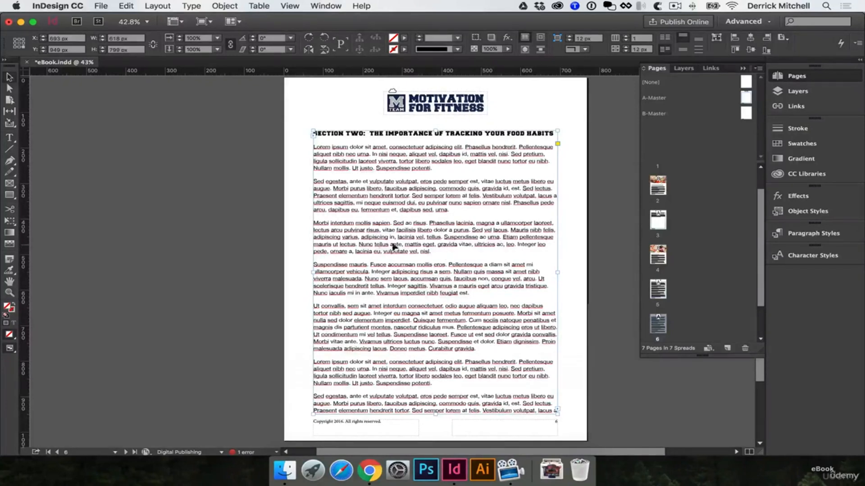
scroll(707, 302, "down", 2)
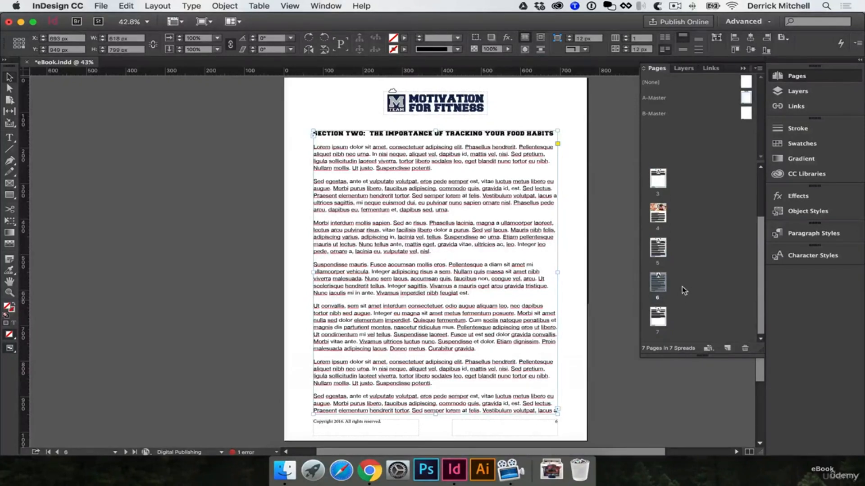
left_click_drag(746, 117, 658, 284)
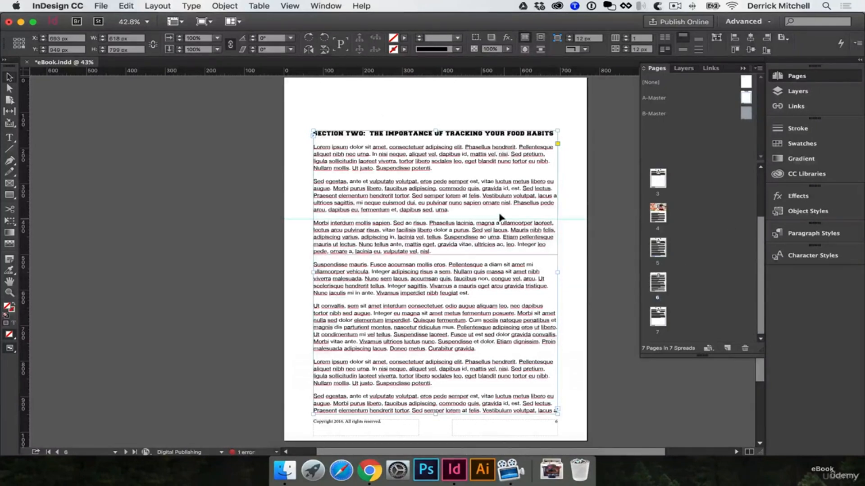
left_click_drag(435, 129, 437, 253)
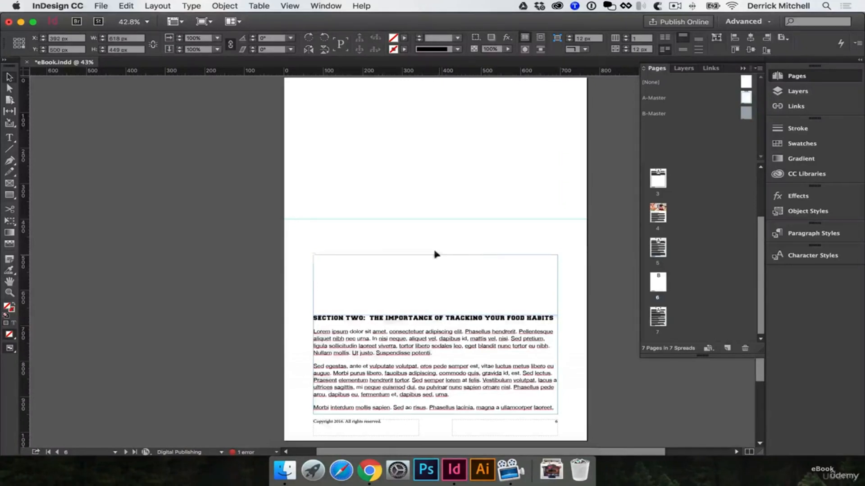
Step: Place the salad and green dumbbells photo from the MTeam library across the full width of page 6's top, cropping its bottom to the horizontal guide
left_click(817, 174)
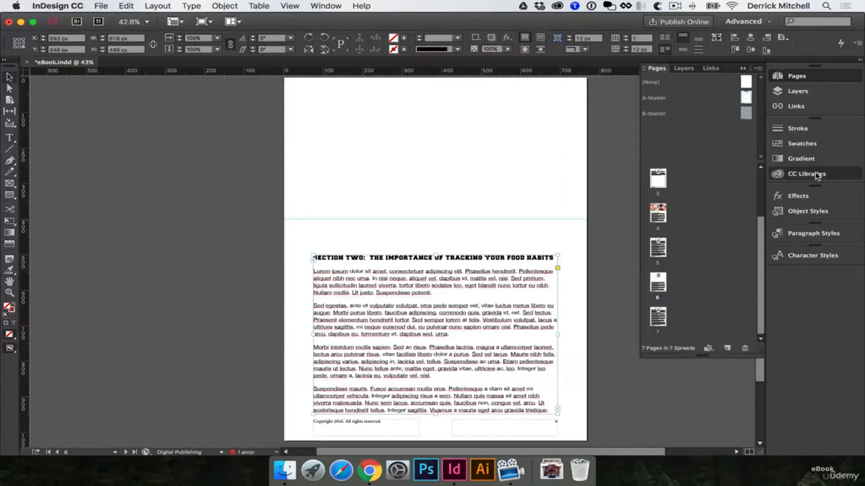
left_click_drag(734, 288, 427, 172)
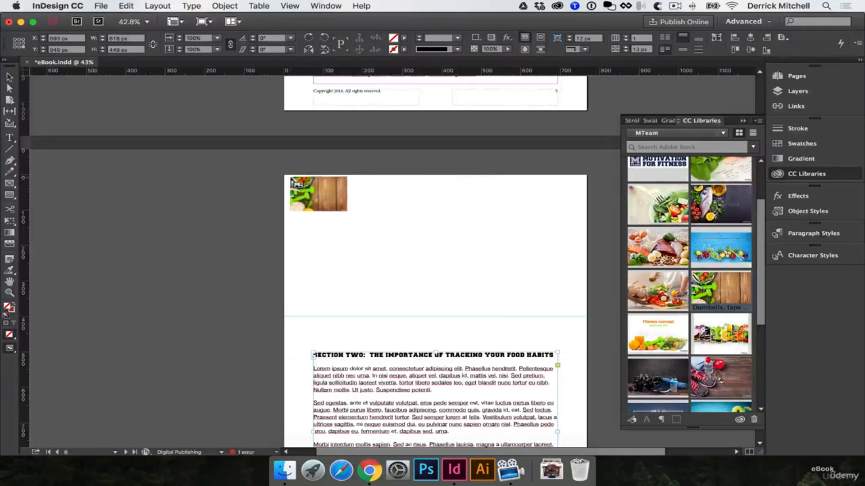
left_click_drag(284, 175, 587, 356)
left_click_drag(435, 356, 435, 317)
left_click(277, 290)
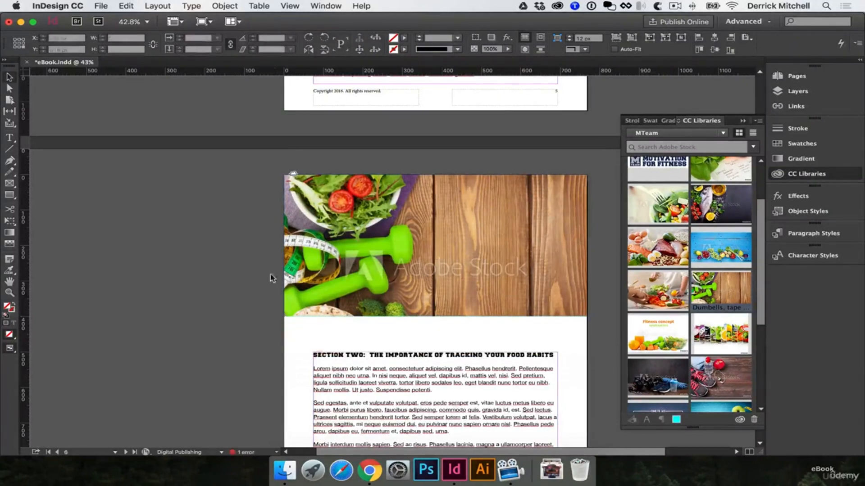
Step: Add a new page after page 7
scroll(299, 205, "up", 15)
scroll(299, 205, "up", 10)
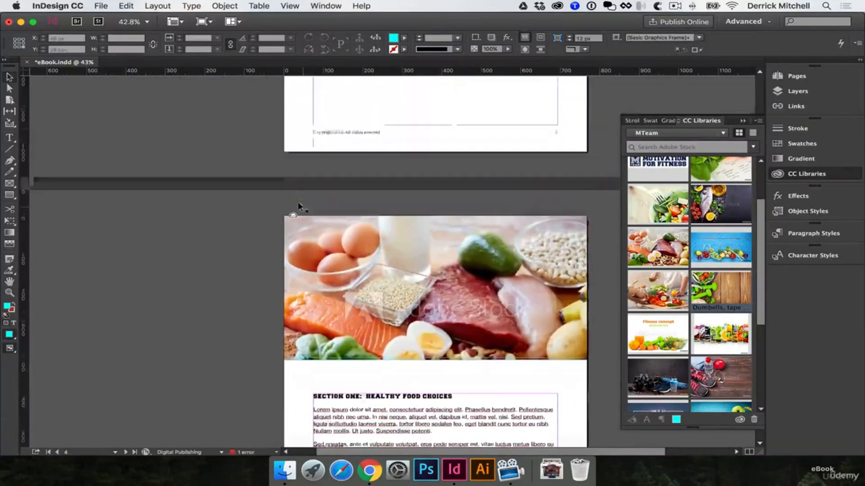
scroll(300, 205, "down", 15)
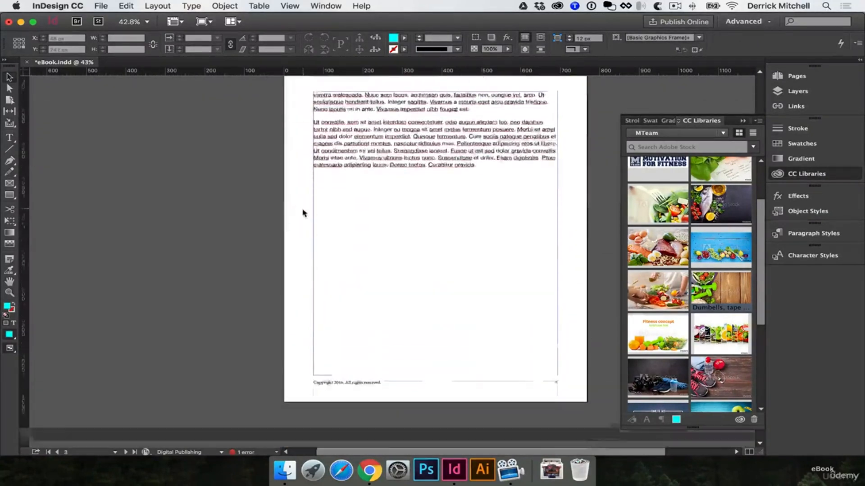
scroll(454, 273, "down", 10)
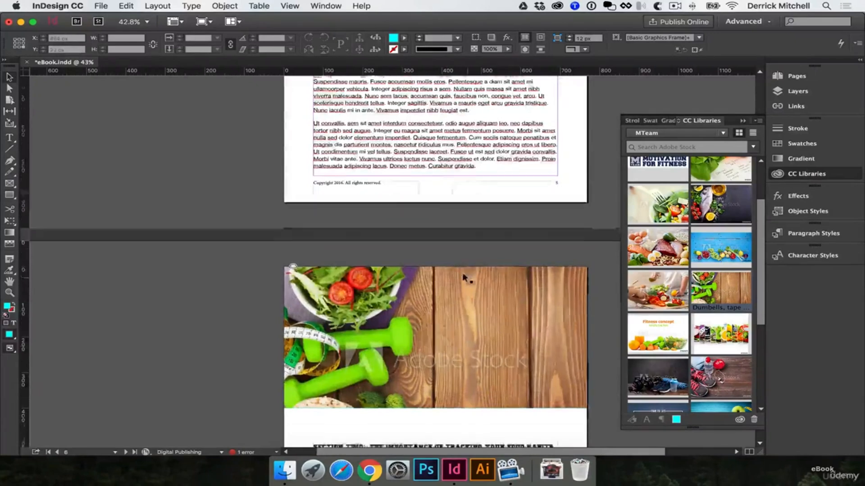
scroll(493, 283, "down", 3)
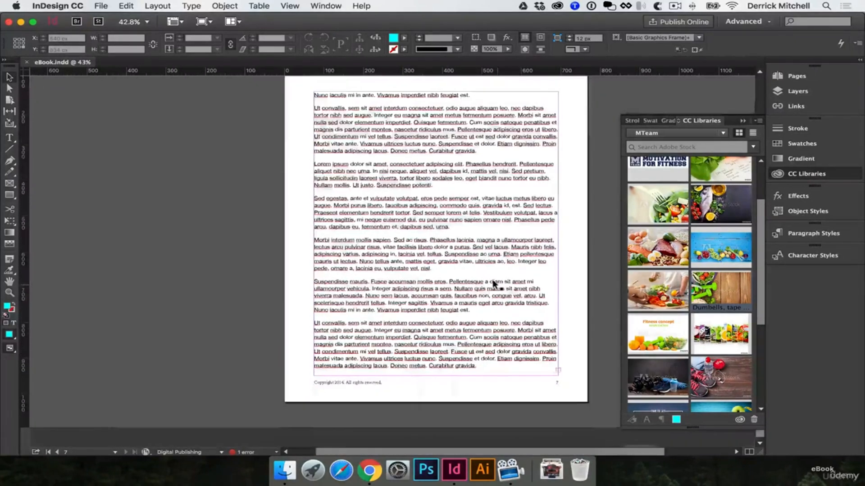
scroll(492, 286, "right", 1)
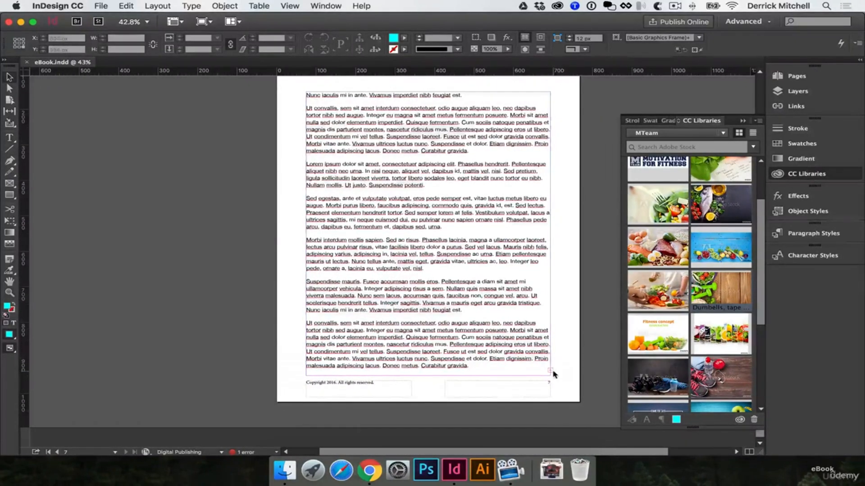
left_click(819, 174)
left_click(809, 80)
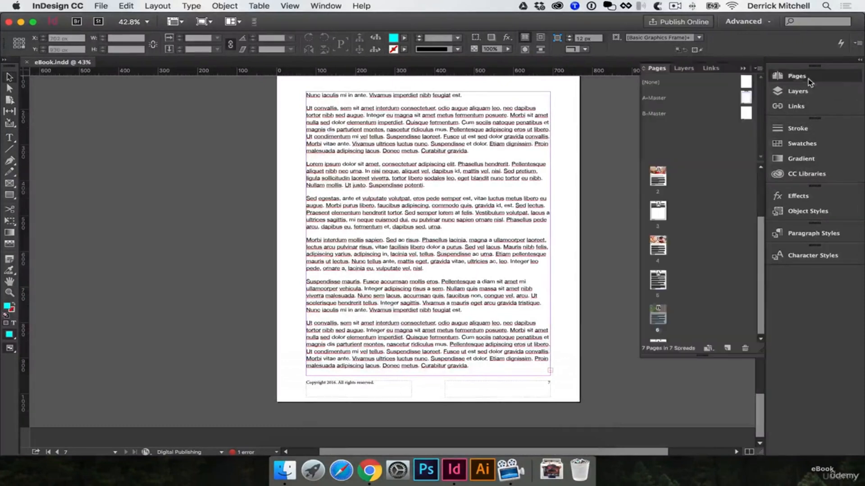
scroll(721, 243, "down", 3)
double_click(657, 322)
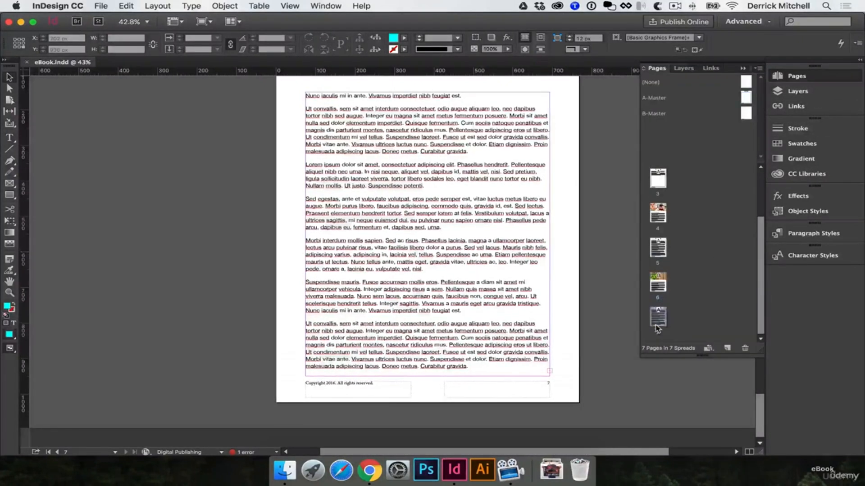
left_click(728, 348)
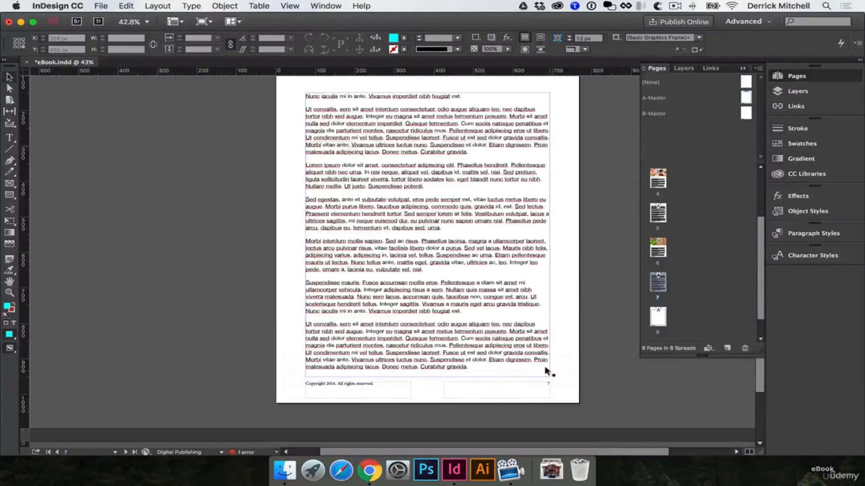
Step: Continue the overset text from page 7 into a threaded frame within the margins of page 8
left_click(543, 358)
left_click(549, 372)
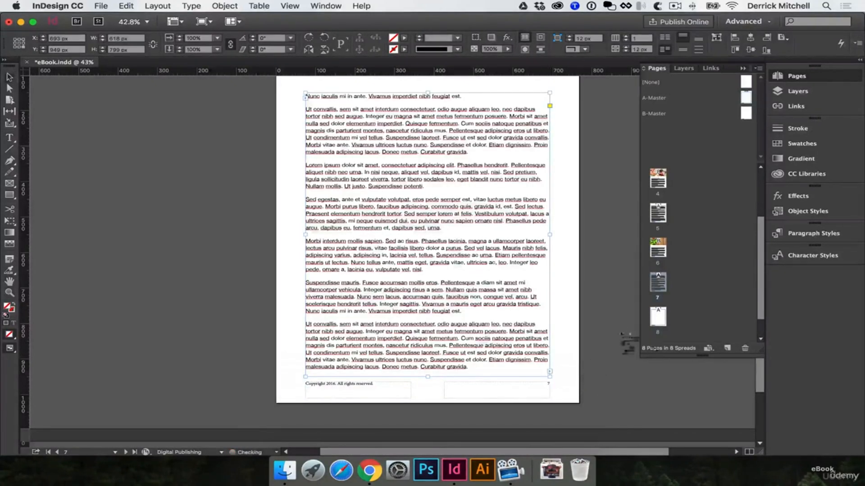
double_click(658, 318)
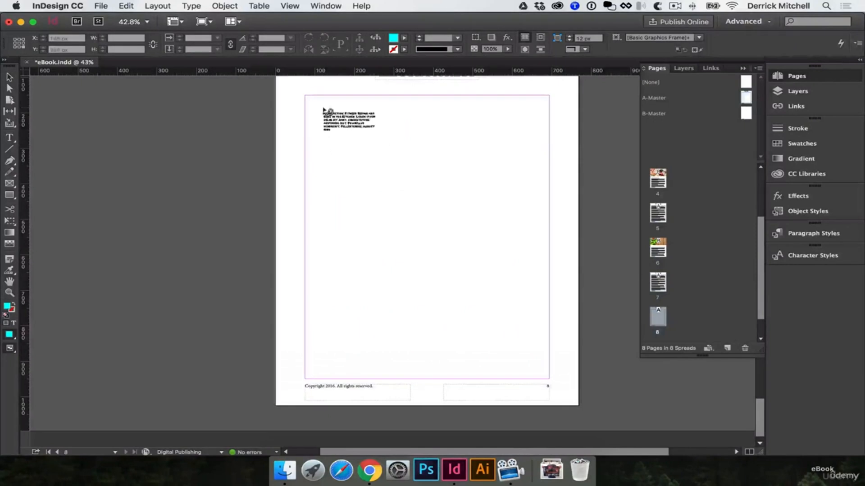
left_click(305, 97)
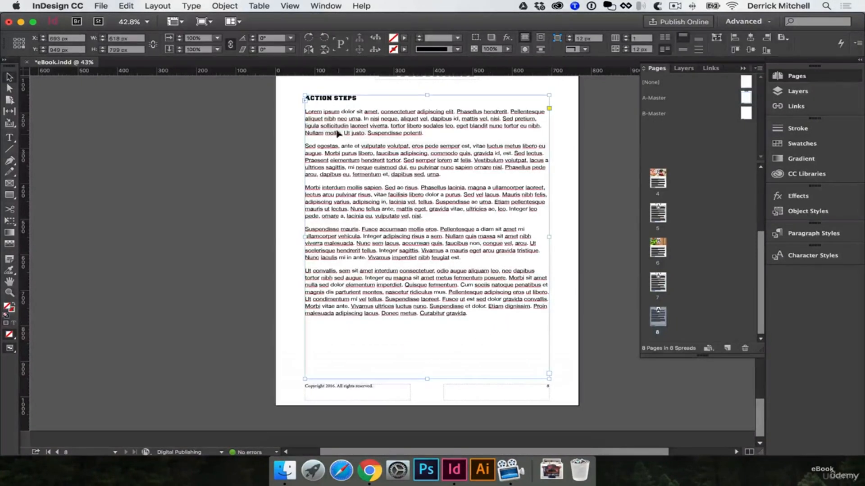
Step: Apply B-Master to page 8 and lower the top edge of the Action Steps text frame to the new margin, making it 449 px high
left_click(568, 212)
scroll(495, 191, "up", 2)
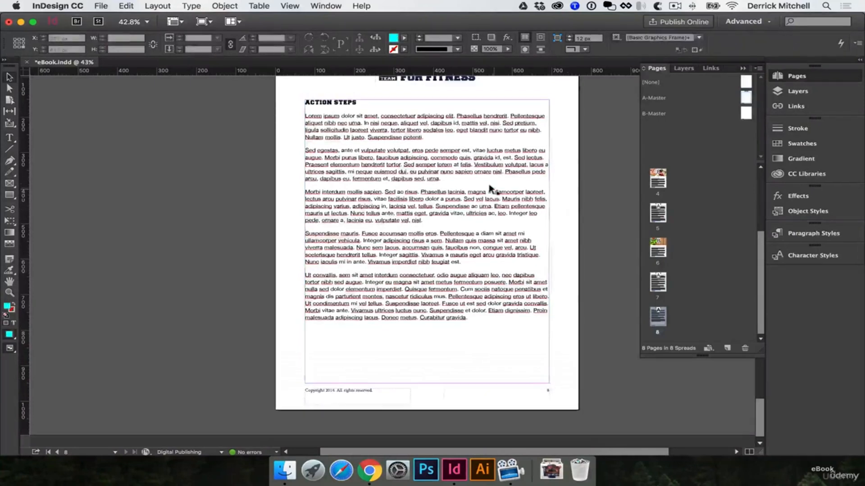
scroll(451, 179, "up", 5)
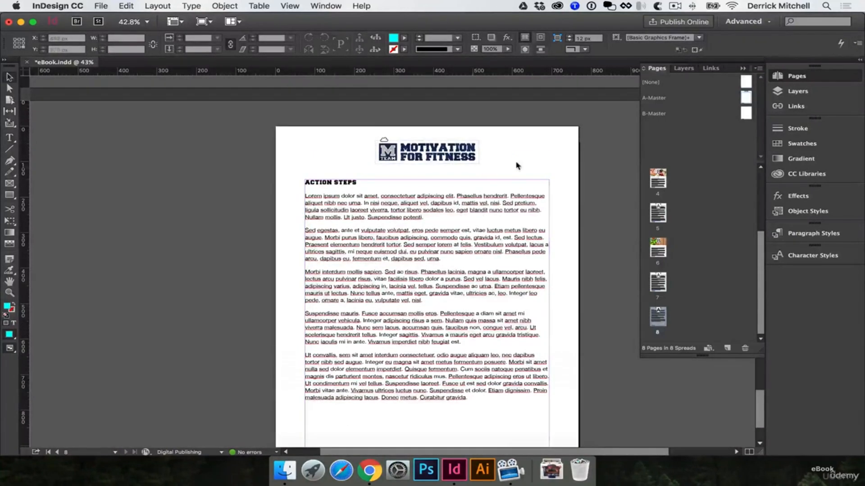
left_click_drag(746, 113, 657, 317)
left_click(433, 185)
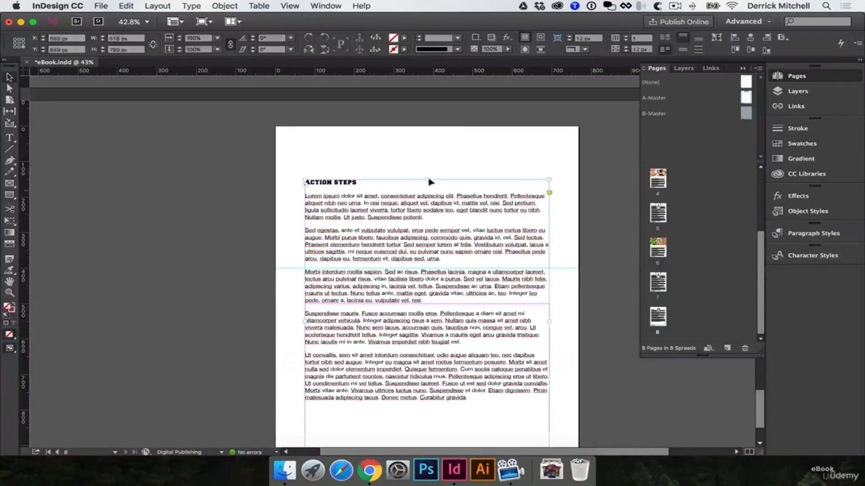
left_click_drag(432, 180, 428, 305)
scroll(429, 311, "down", 3)
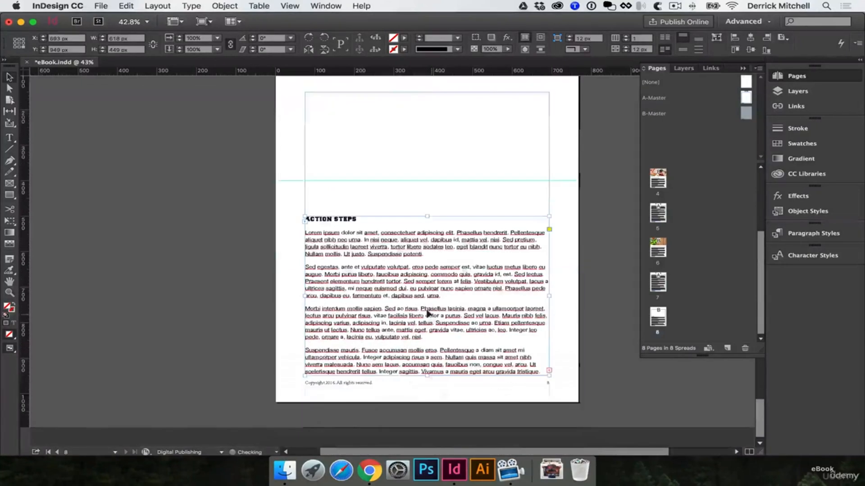
Step: Place the photo of produce on blue wood from the MTeam library across page 8's full width at the top, cropped to the horizontal guide
scroll(446, 283, "up", 5)
left_click(433, 240)
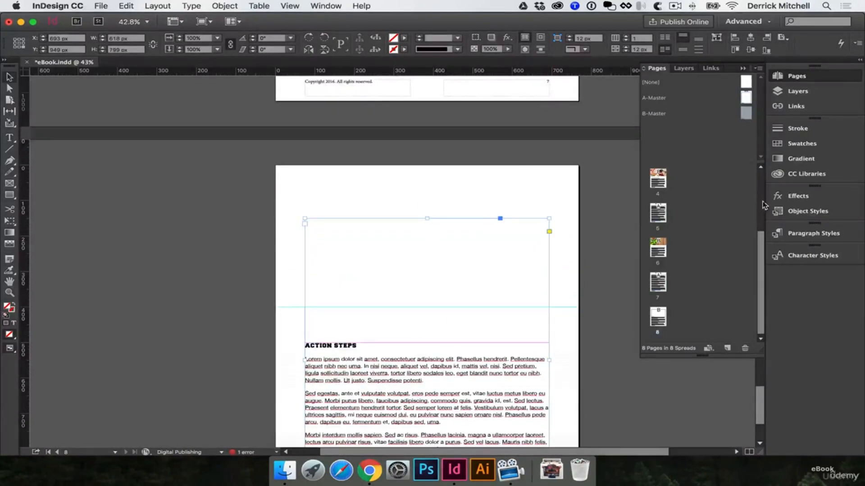
left_click(775, 176)
mouse_move(738, 263)
left_mouse_down()
mouse_move(720, 255)
mouse_move(445, 280)
mouse_move(297, 175)
mouse_move(499, 295)
mouse_move(578, 331)
left_mouse_up()
left_click_drag(427, 311, 426, 307)
left_click(421, 310)
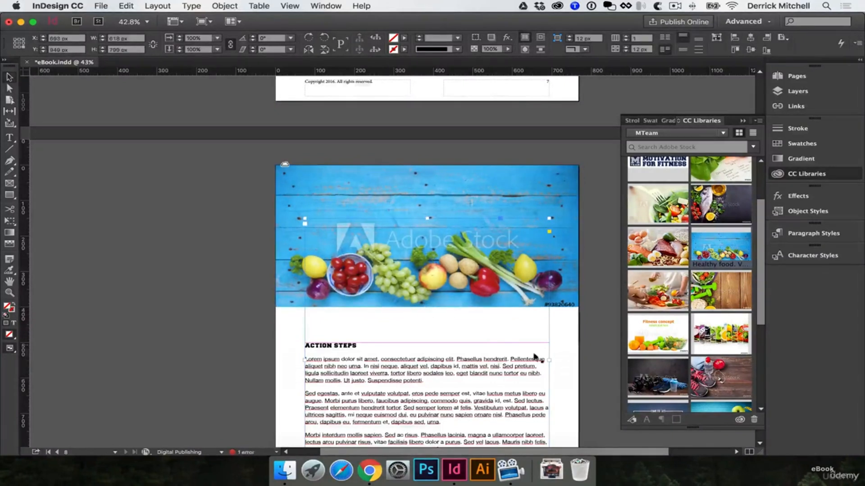
scroll(538, 355, "down", 3)
left_click(569, 334)
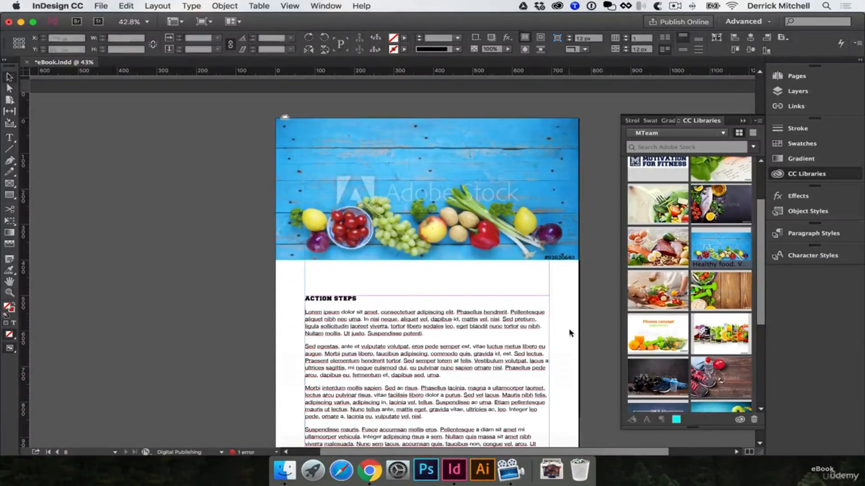
left_click(804, 174)
Step: Return to the cover page and enlarge all of the title text to 31 pt
scroll(642, 209, "up", 10)
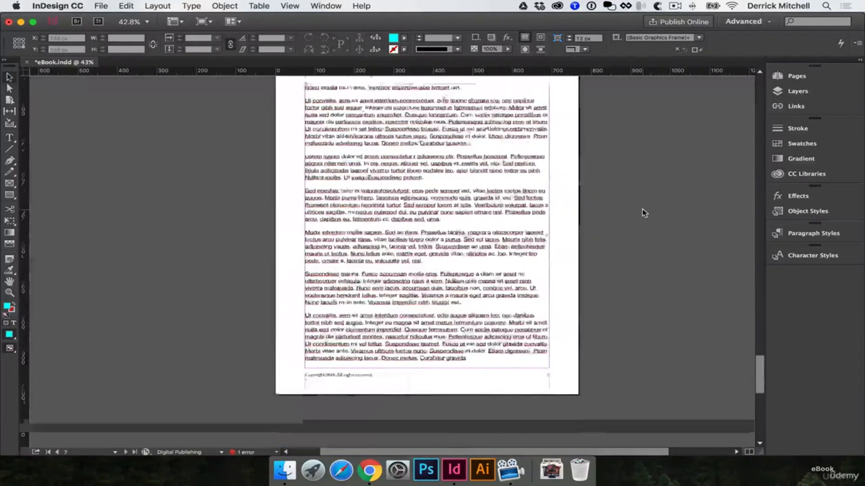
scroll(642, 209, "up", 10)
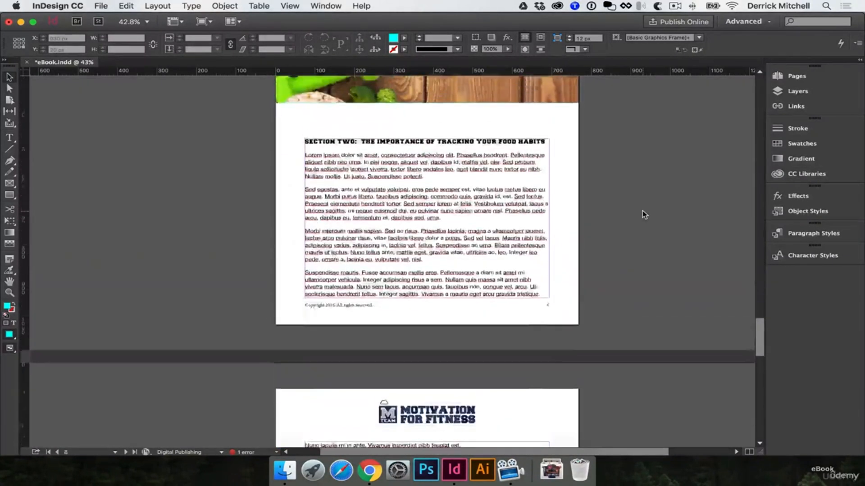
scroll(643, 214, "up", 10)
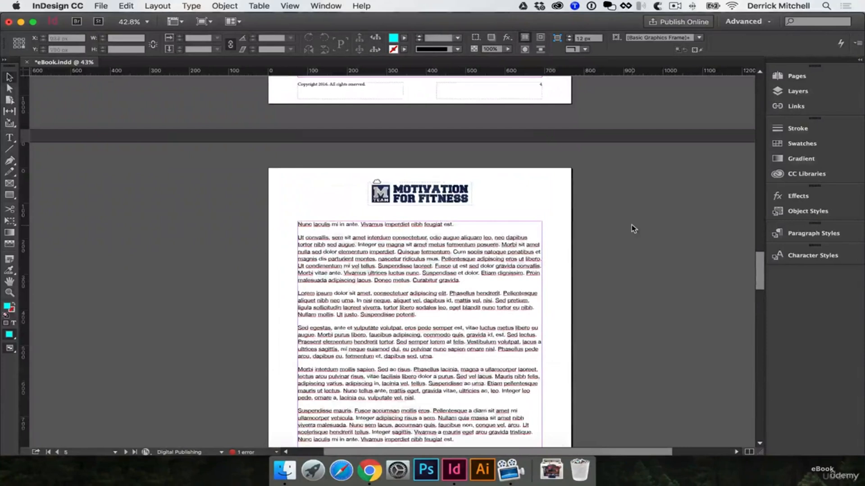
scroll(632, 228, "up", 15)
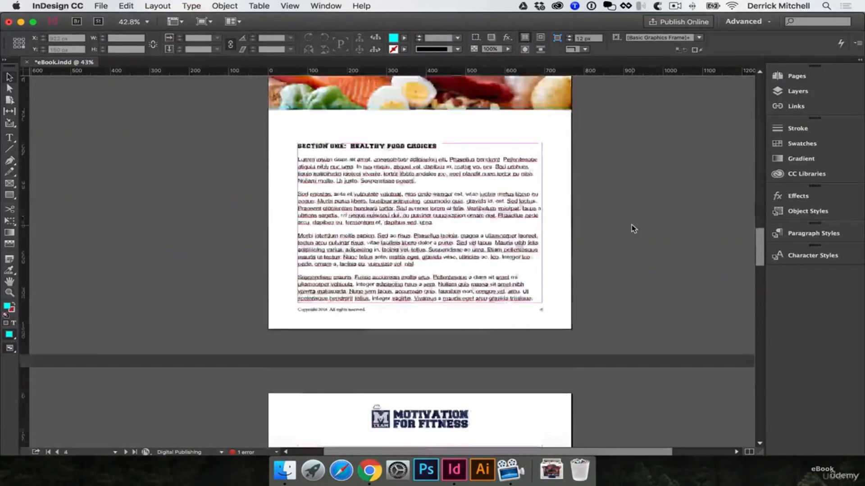
scroll(633, 229, "up", 20)
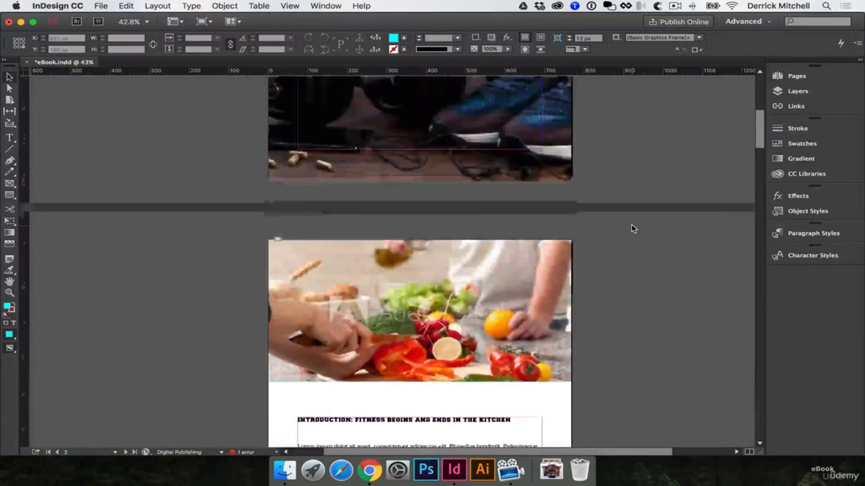
left_click(450, 195)
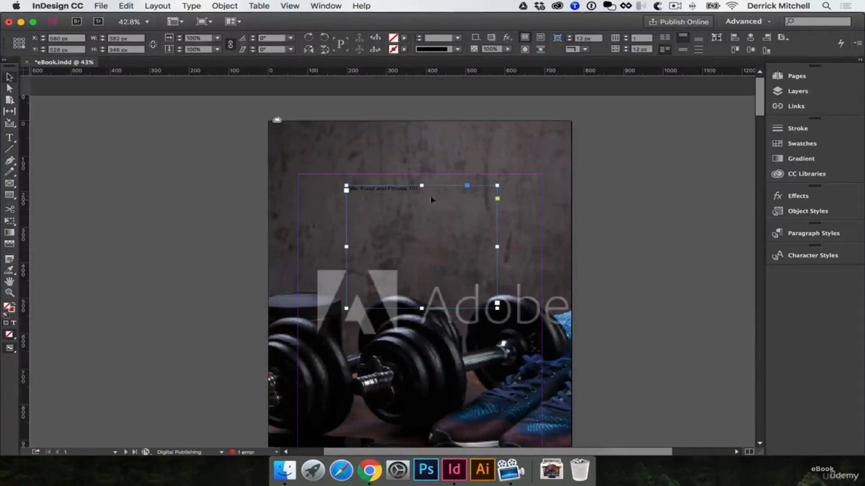
double_click(415, 190)
key("super+a")
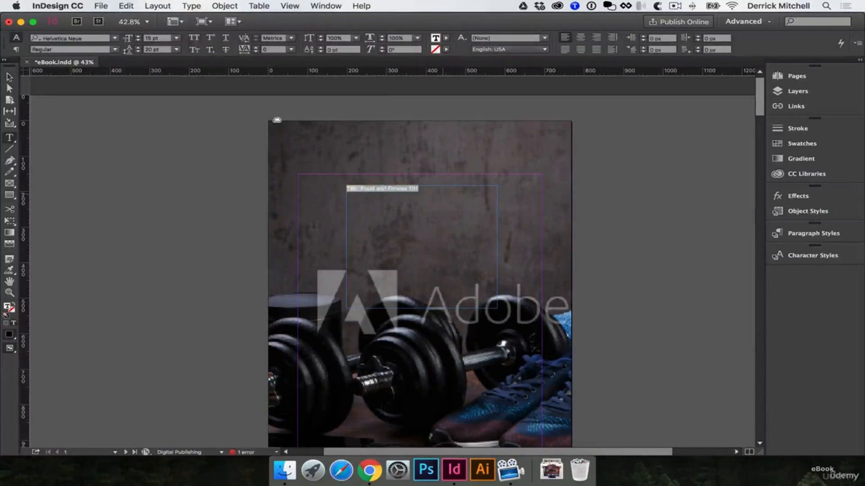
key("super")
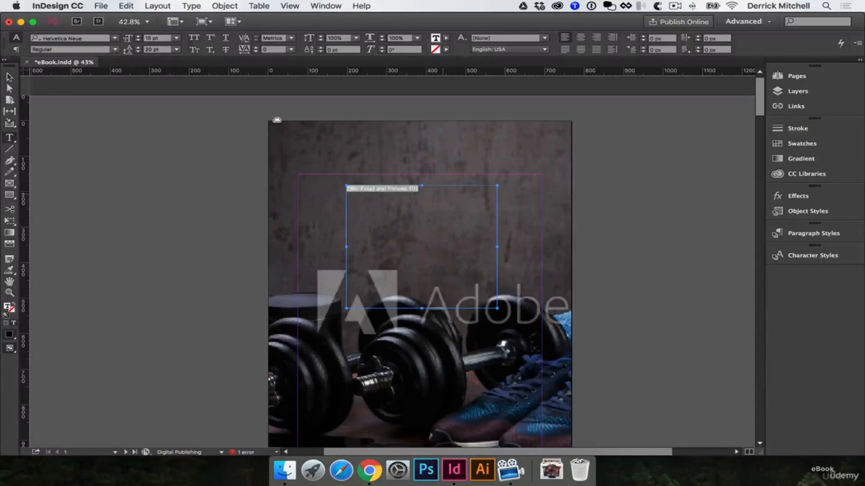
key("super+shift+period")
key("super+shift+period")
key("super+shift+period")
key("super+shift+period")
key("super+shift+period")
key("super+shift+period")
key("super+shift+period")
key("super+shift+period")
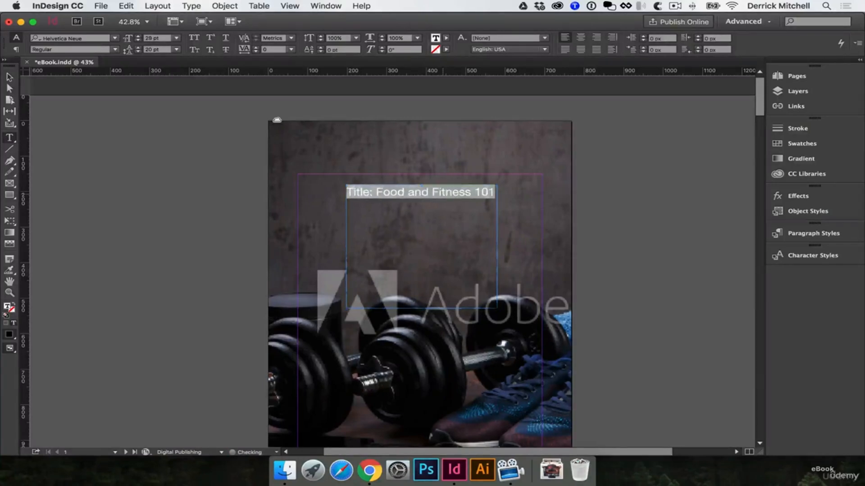
Step: Delete the "Title: " prefix so the cover text reads "Food and Fitness 101"
left_click(405, 198)
left_click_drag(376, 192, 289, 183)
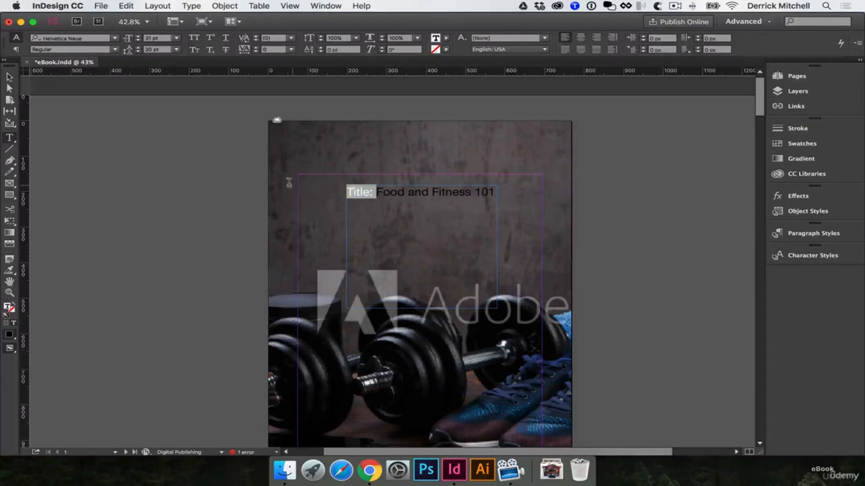
key("BackSpace")
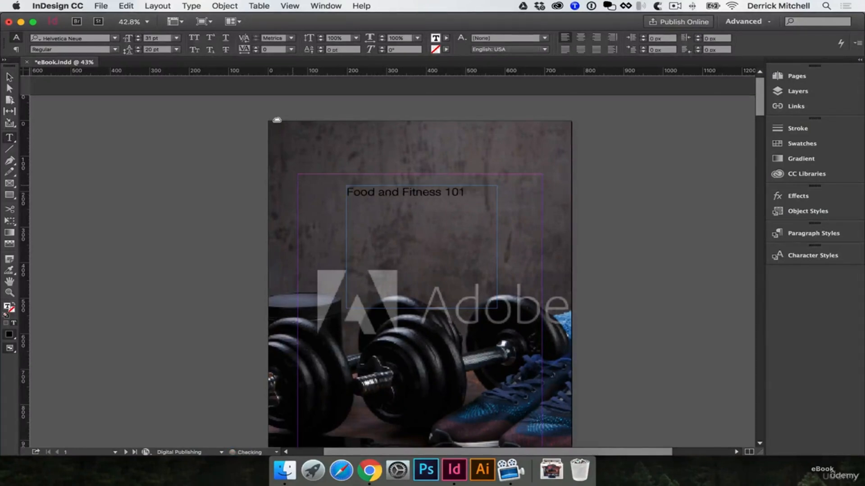
Step: Set the fill colour of the whole cover title to [Paper]
key("super+a")
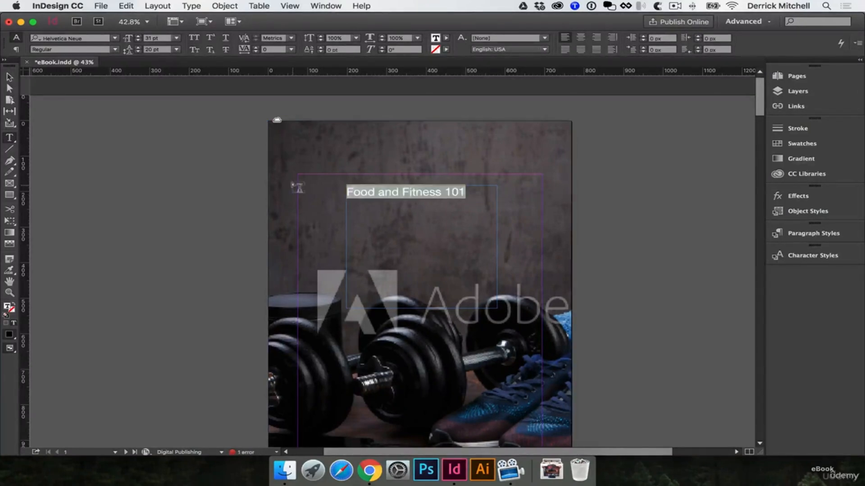
left_click(442, 39)
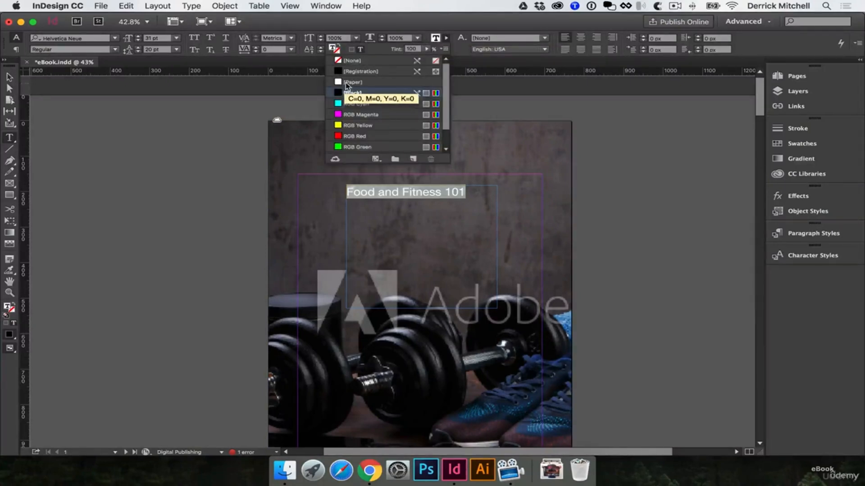
left_click(345, 83)
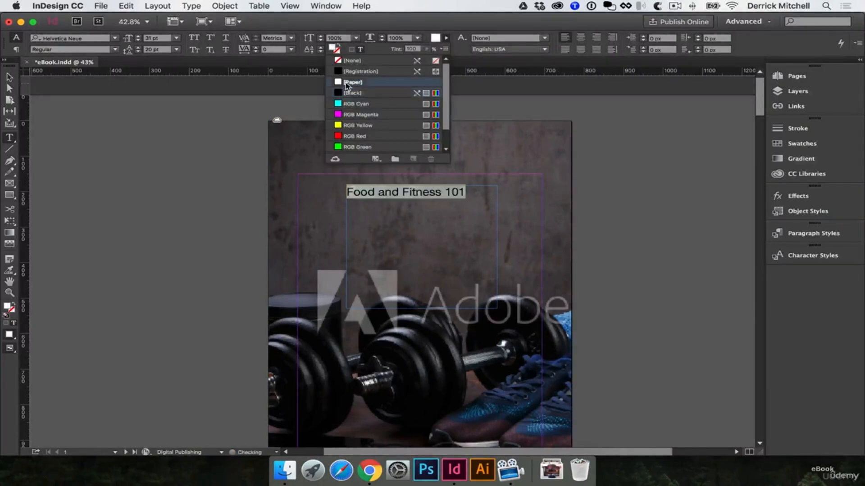
left_click(9, 83)
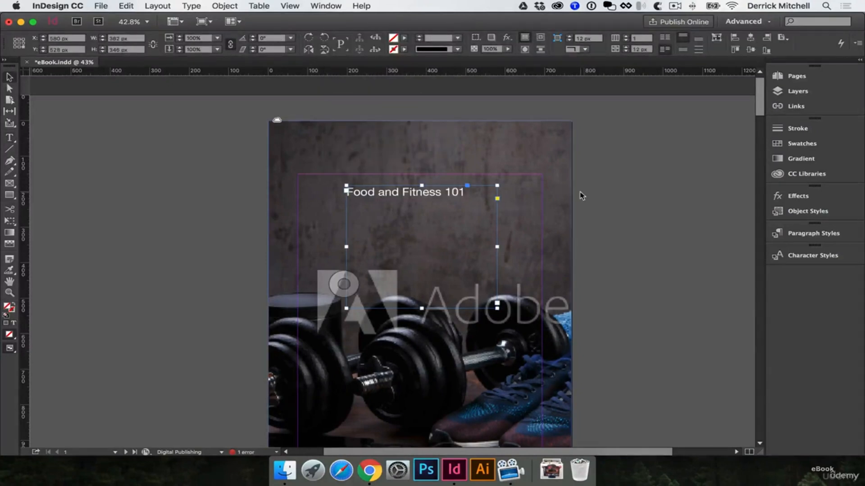
Step: Preview the cover without guides and frame edges, then return to the normal view
key("w")
left_click(602, 194)
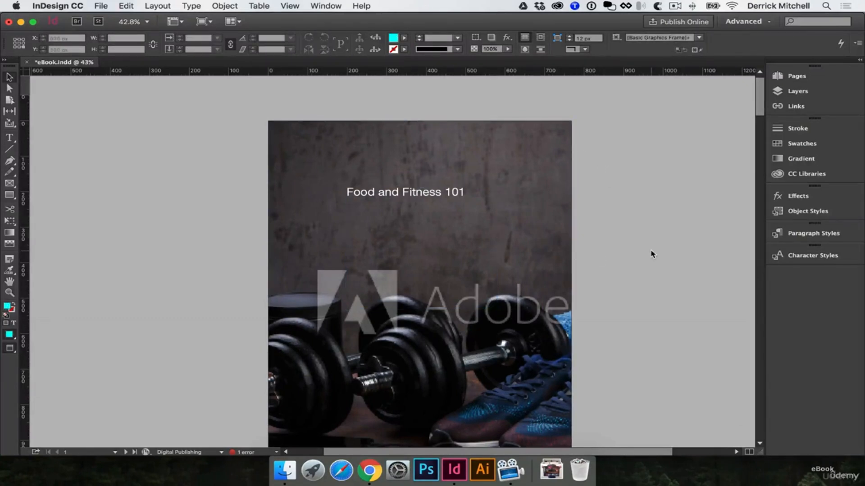
key("w")
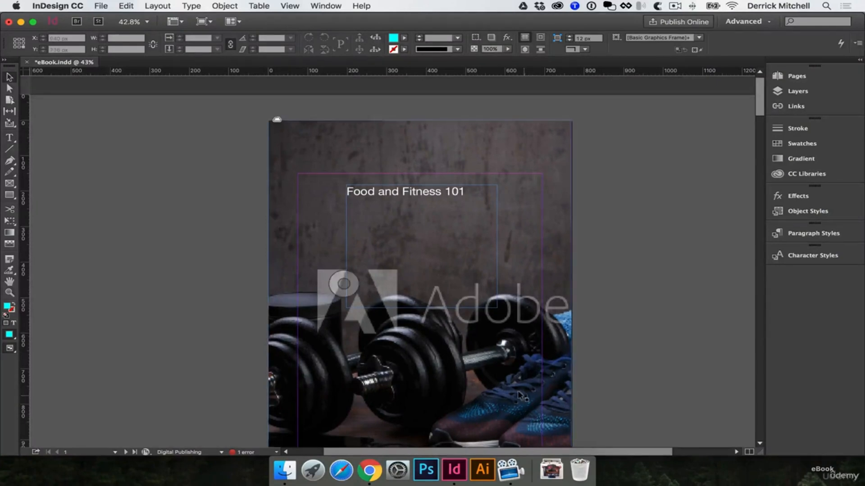
Step: Set the document's display performance to High Quality Display
scroll(515, 392, "down", 1)
scroll(464, 383, "down", 3)
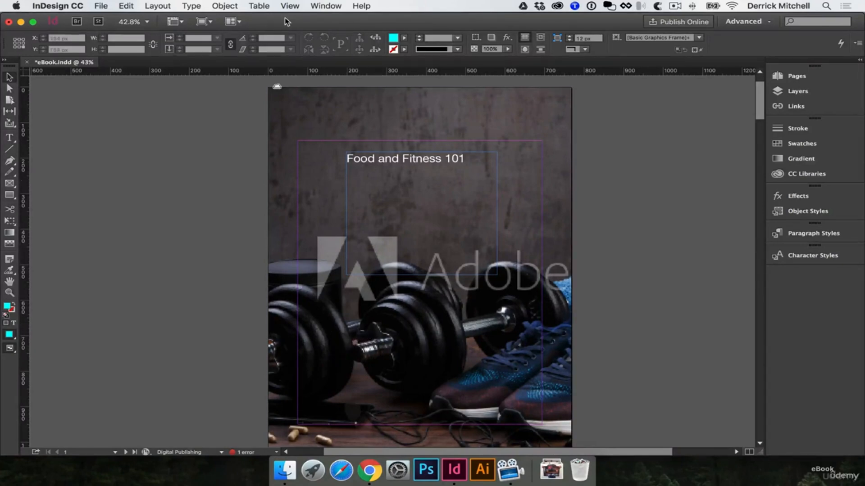
left_click(297, 6)
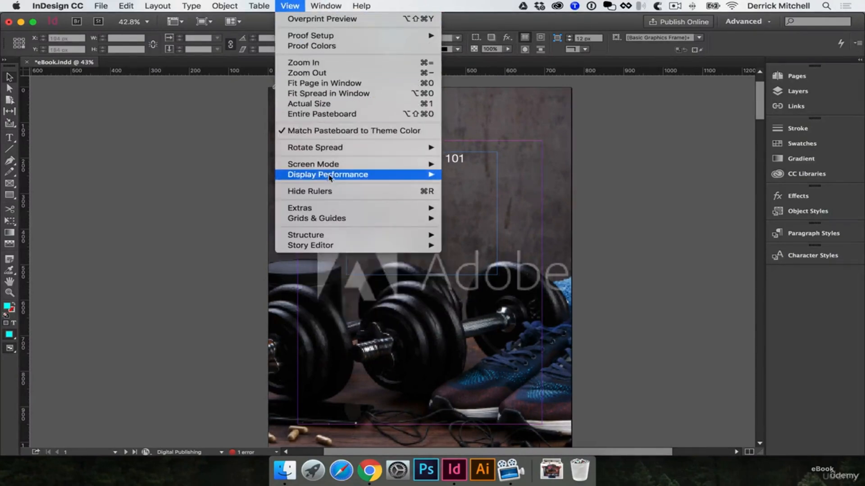
mouse_move(350, 178)
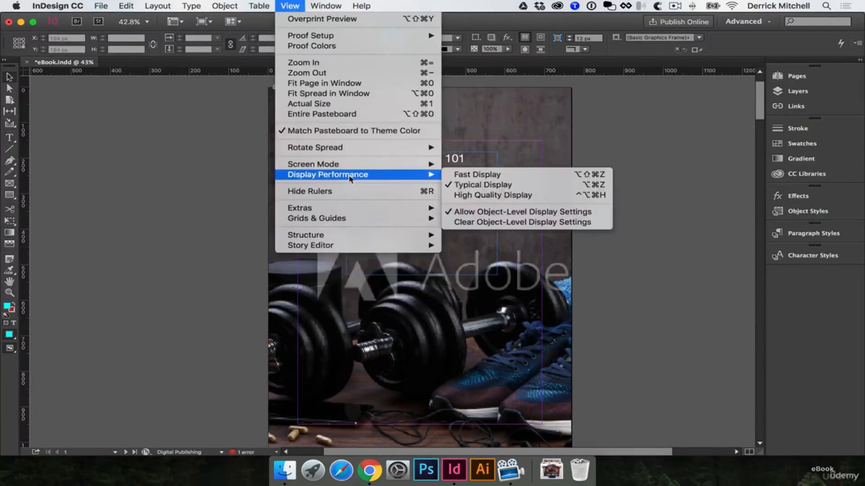
left_click(495, 195)
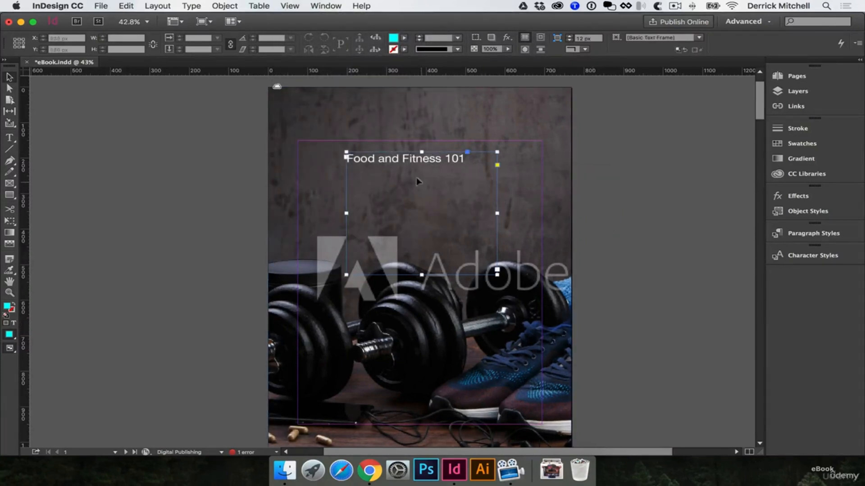
Step: Change the font of the whole cover title to Freshman
double_click(421, 157)
key("super+a")
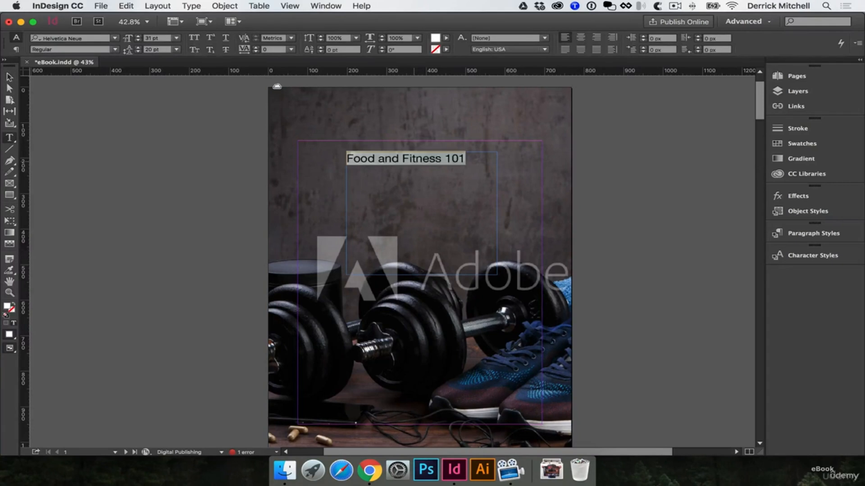
left_click(90, 40)
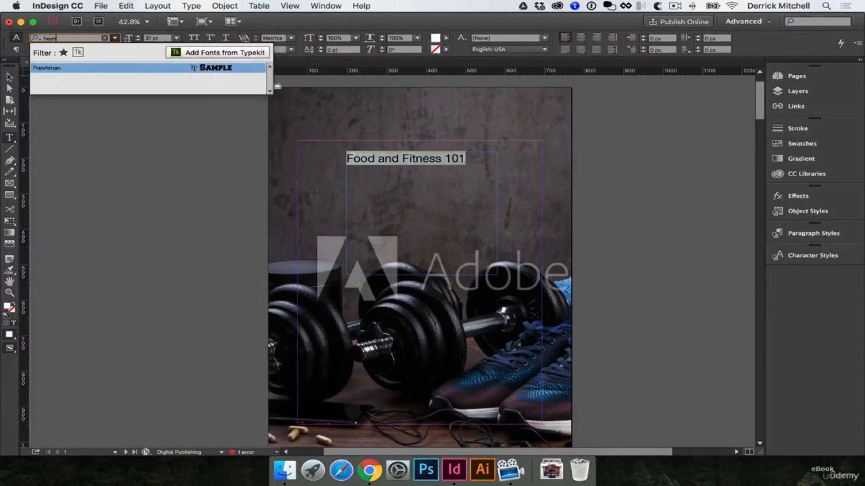
left_click(159, 69)
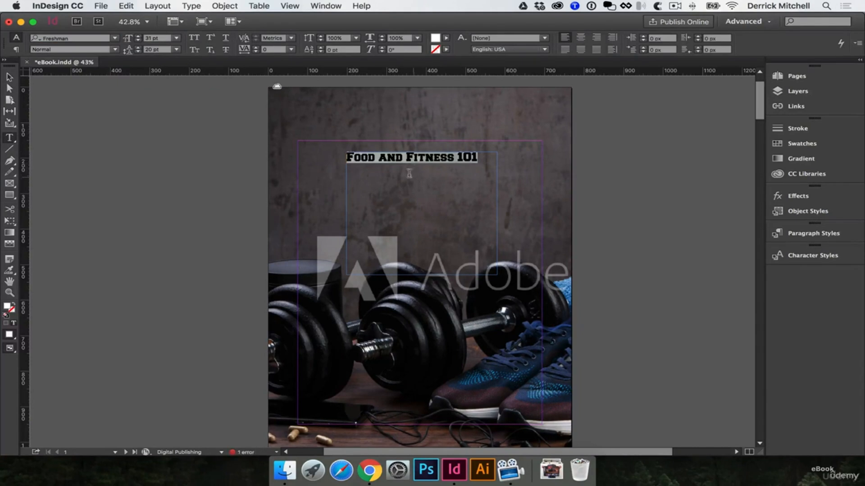
Step: Enlarge the "Food and Fitness 101" title text to 101 pt
key("super+shift+period")
key("super+shift+period")
key("super+shift+period")
key("super+shift+period")
key("super+shift+period")
key("super+shift+period")
key("super+shift+period")
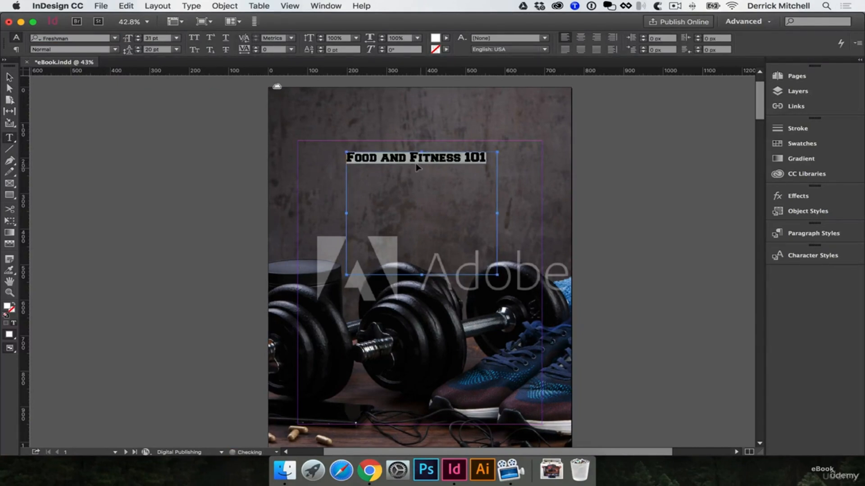
key("super+shift+period")
key("super+shift+period")
key("super+shift+period")
key("super+shift+period")
key("super+shift+period")
key("super+shift+period")
key("super+shift+period")
key("super+shift+period")
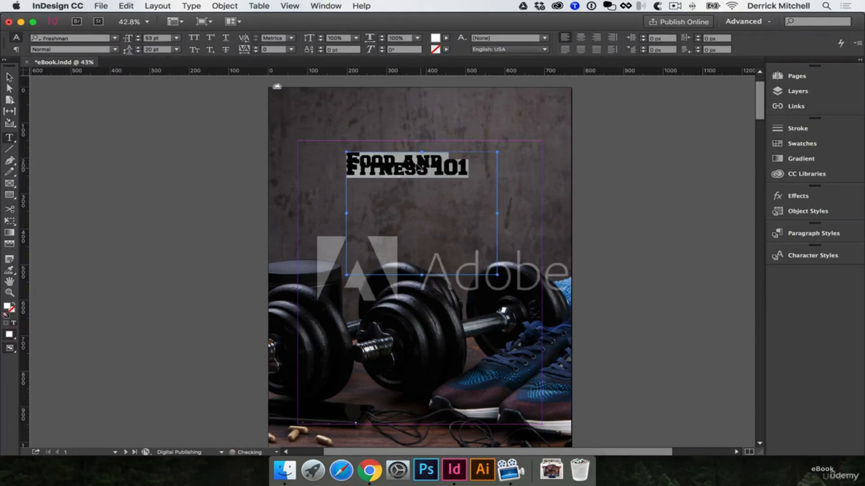
key("super+shift+period")
key("super+shift+period")
key("super+shift+period")
key("super+shift+period")
key("super+shift+period")
key("super+shift+period")
key("super+shift+period")
key("super+shift+period")
key("super+shift+period")
key("super+shift+period")
key("super+shift+period")
key("super+shift+period")
key("super+shift+period")
key("super+shift+period")
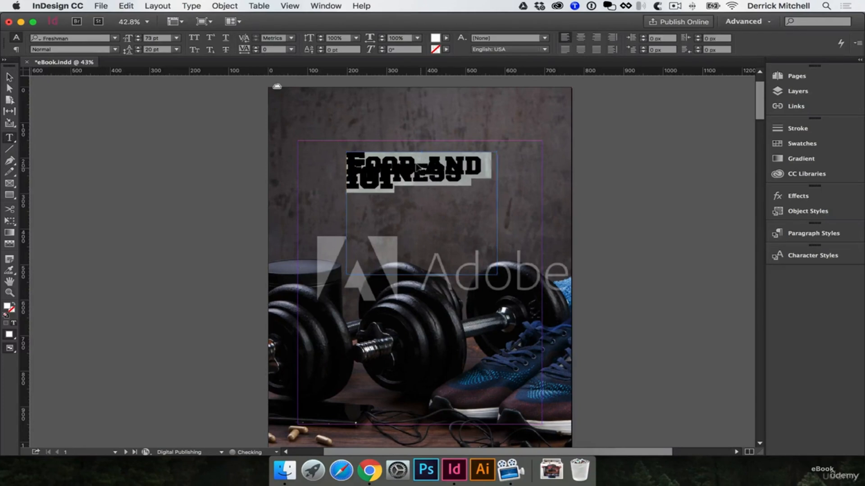
key("super+shift+period")
key("super+shift+period")
key("super+shift+period")
key("super+shift+period")
key("super+shift+period")
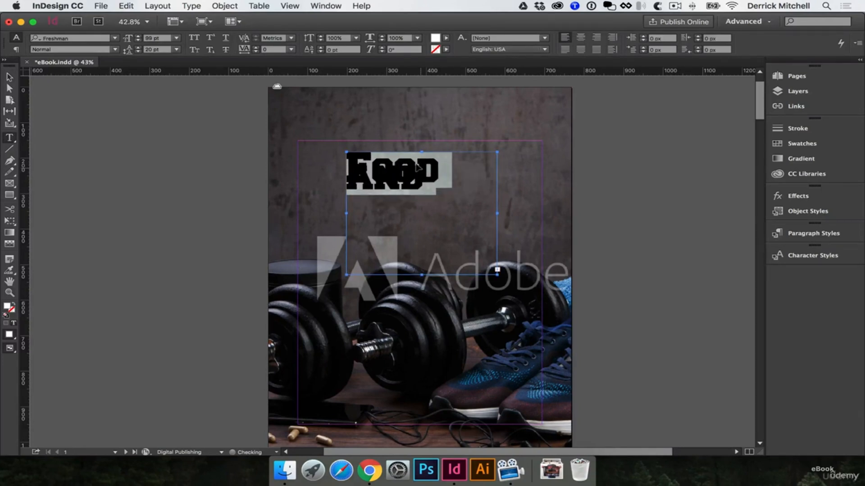
Step: Increase the cover title's leading to 80 pt
key("alt+super+Down")
key("alt+super+Down")
key("alt+super+Down")
key("alt+super+Down")
key("alt+super+Down")
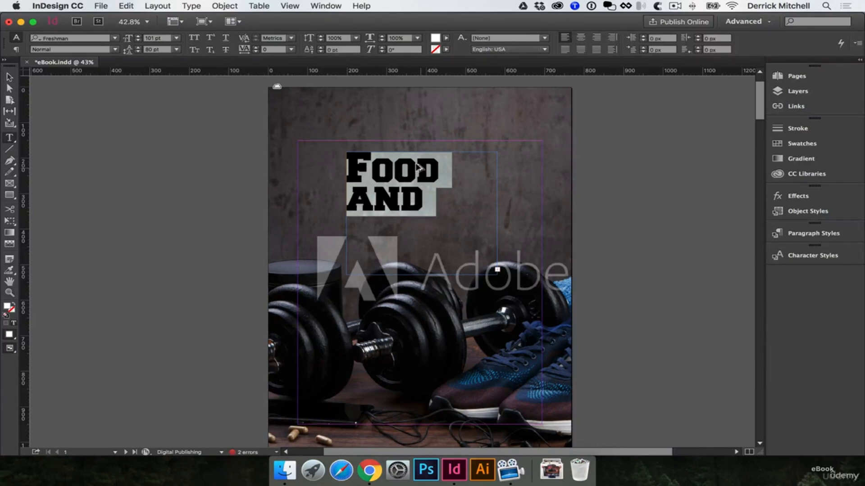
Step: Move the title frame to the upper-left margin corner and enlarge it across the margin width to about 618 by 640 px
left_click(8, 78)
left_click_drag(407, 196, 358, 185)
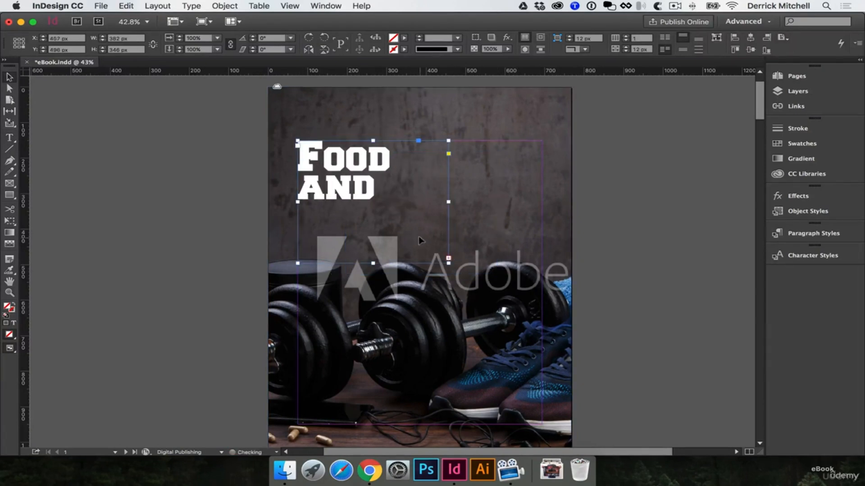
left_click_drag(448, 260, 536, 366)
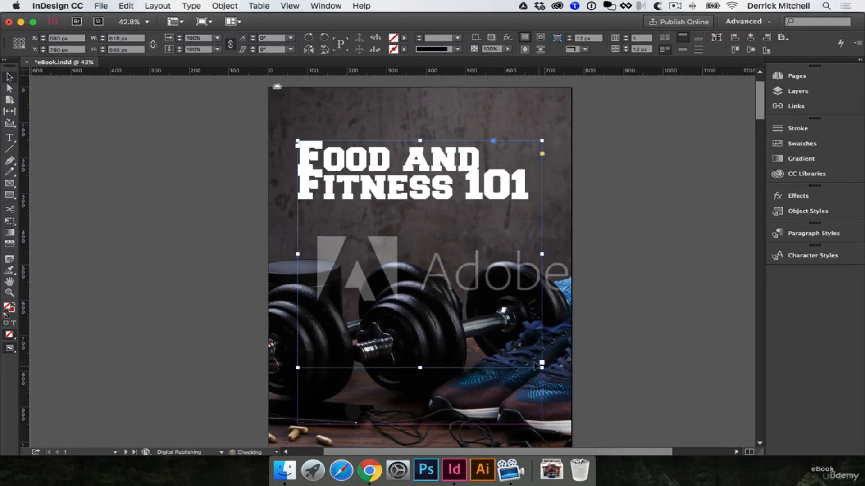
Step: Increase the leading of both cover title lines to 110 pt and deselect the frame
double_click(395, 179)
key("super+a")
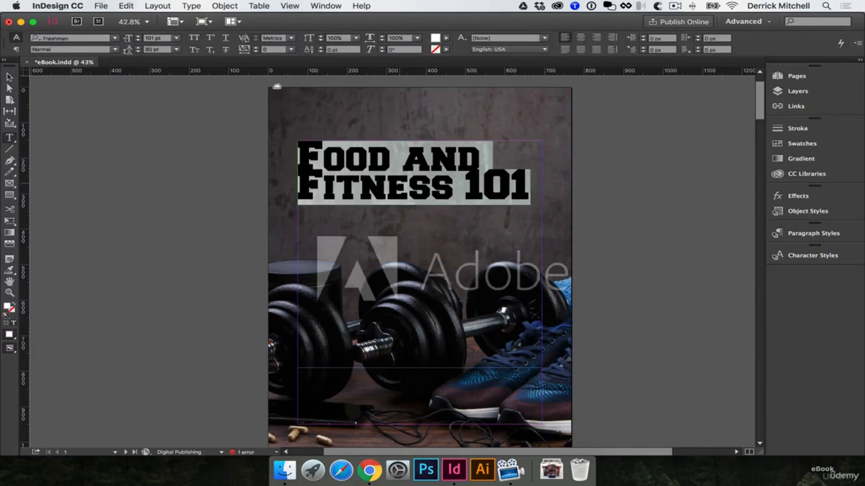
key("alt+super+Down")
key("alt+super+Down")
key("alt+super+Down")
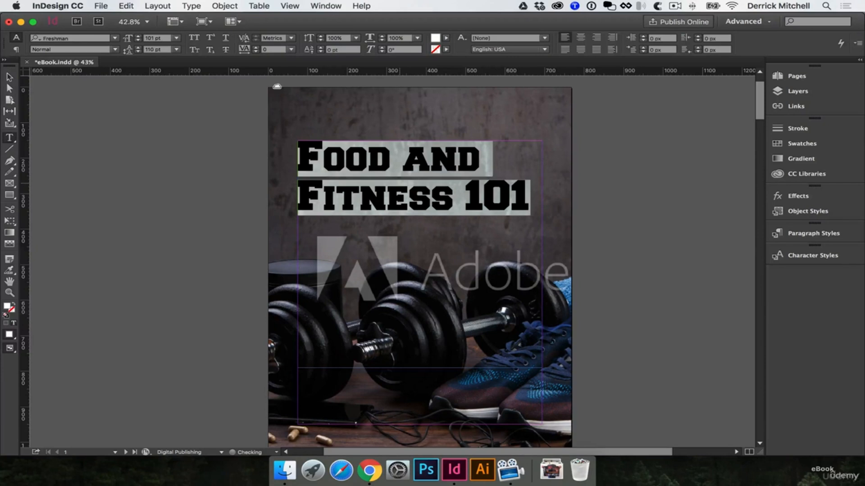
left_click(474, 202)
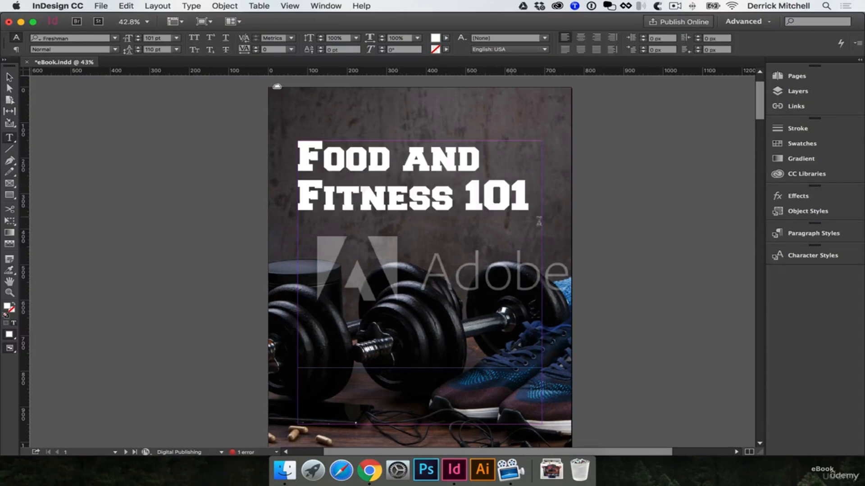
key("Escape")
left_click(648, 240)
left_click(485, 199)
double_click(432, 198)
key("Escape")
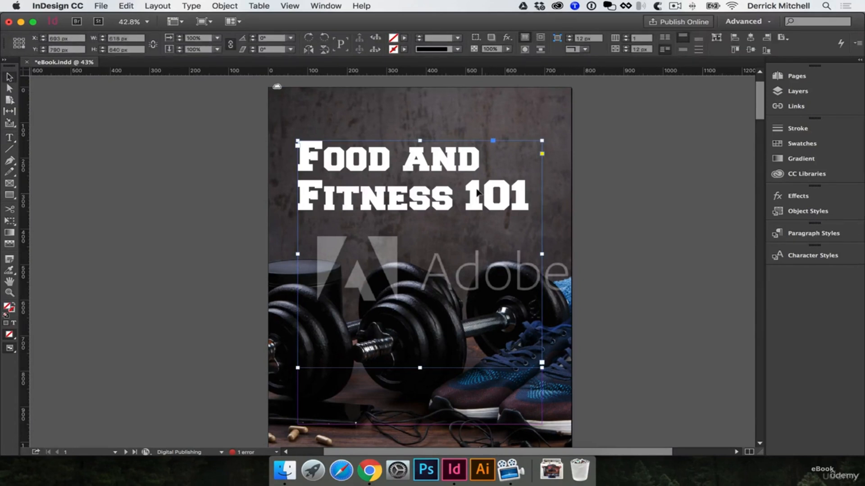
Step: Scale up the cover title with Free Transform and refit its frame at the upper margin to about 639 by 664 px
key("u")
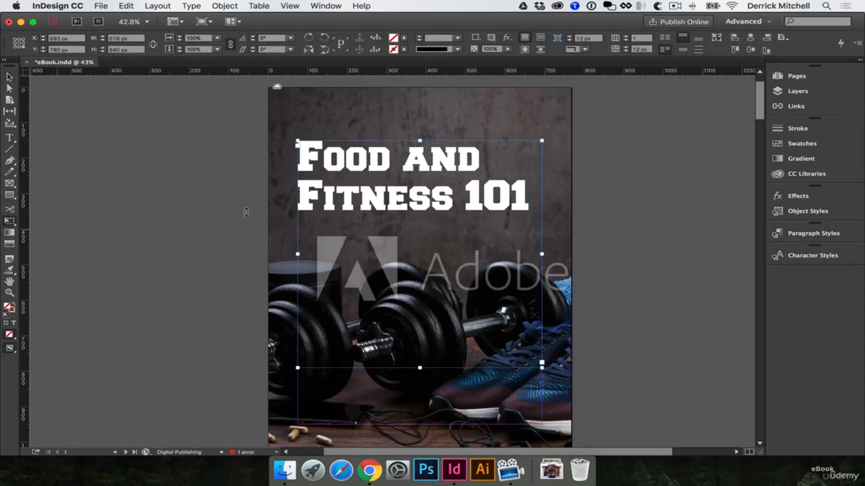
left_click_drag(544, 137, 557, 126)
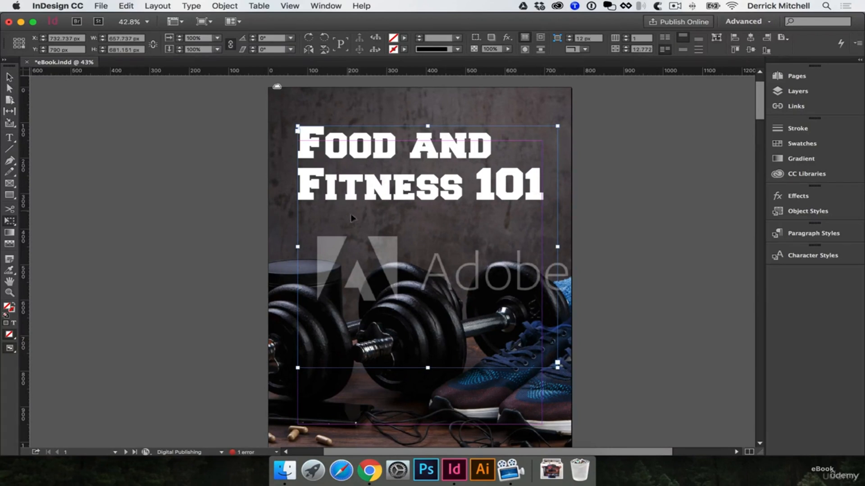
key("v")
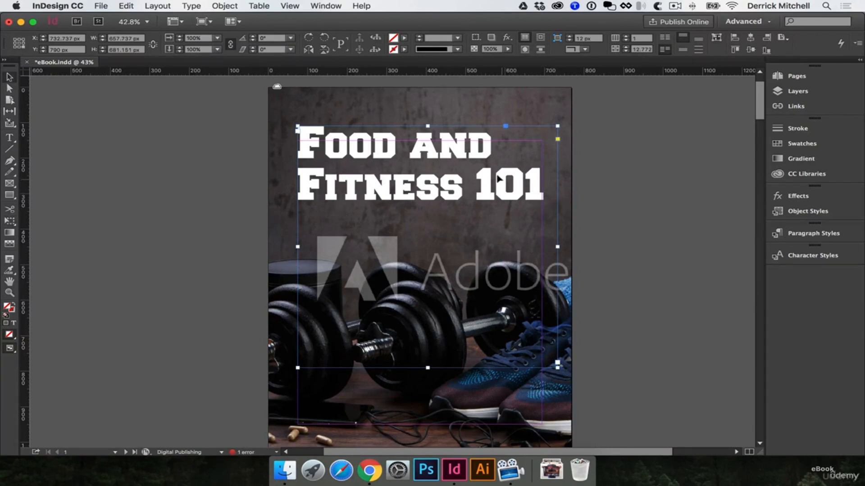
left_click_drag(496, 182, 573, 195)
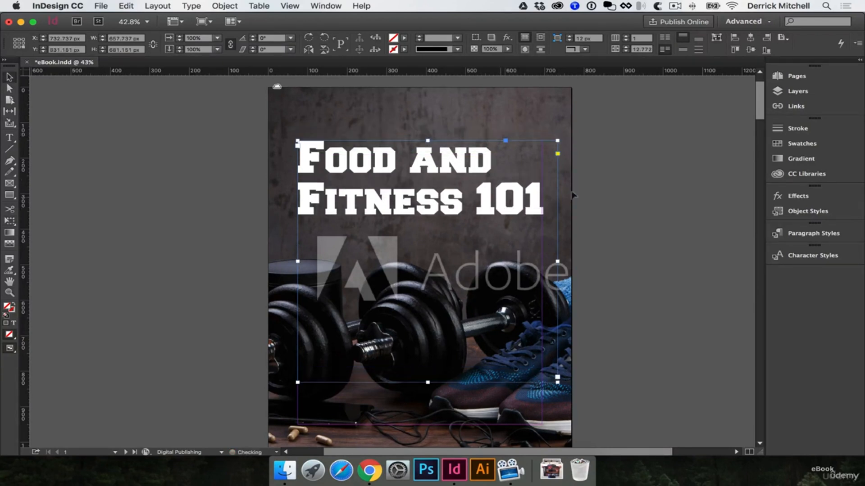
left_click_drag(557, 382, 550, 376)
left_click(655, 307)
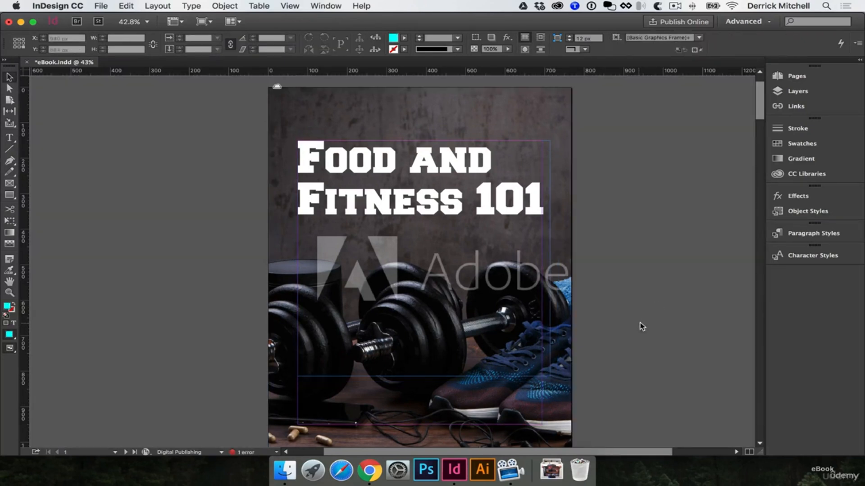
Step: Switch to Preview mode to check the cover and the following pages without guides, and save the document
scroll(643, 325, "down", 1)
key("w")
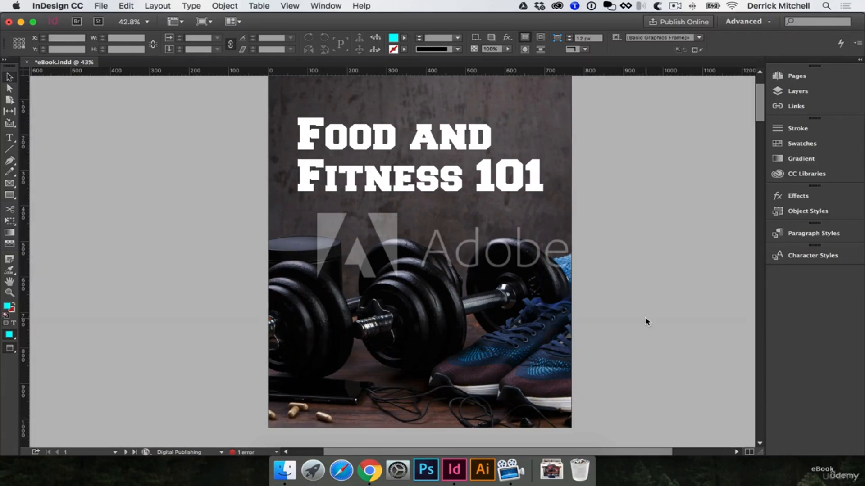
scroll(647, 322, "up", 1)
scroll(649, 327, "down", 20)
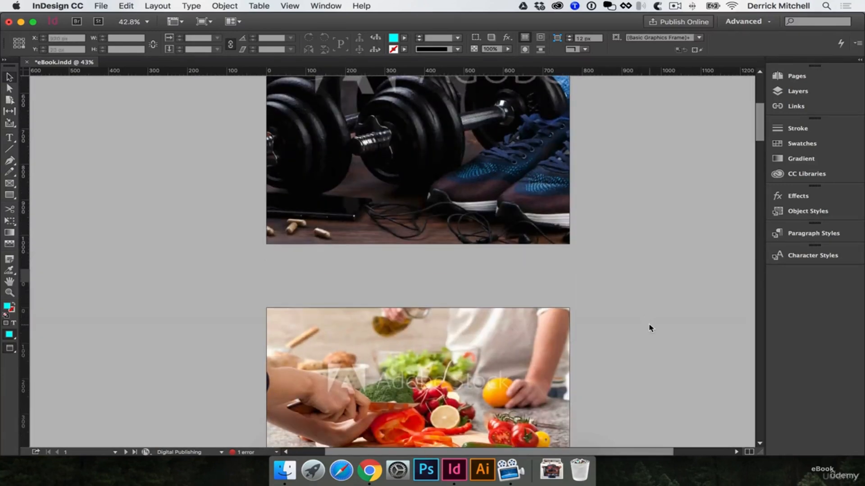
scroll(649, 328, "down", 20)
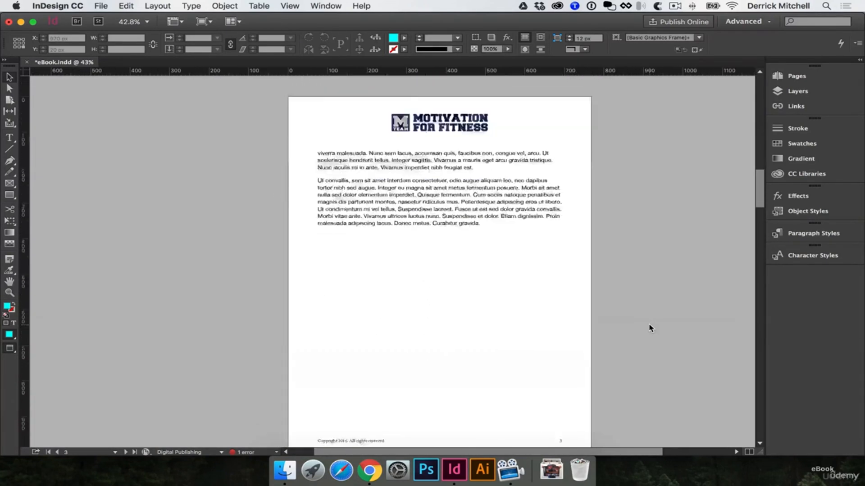
scroll(647, 336, "down", 10)
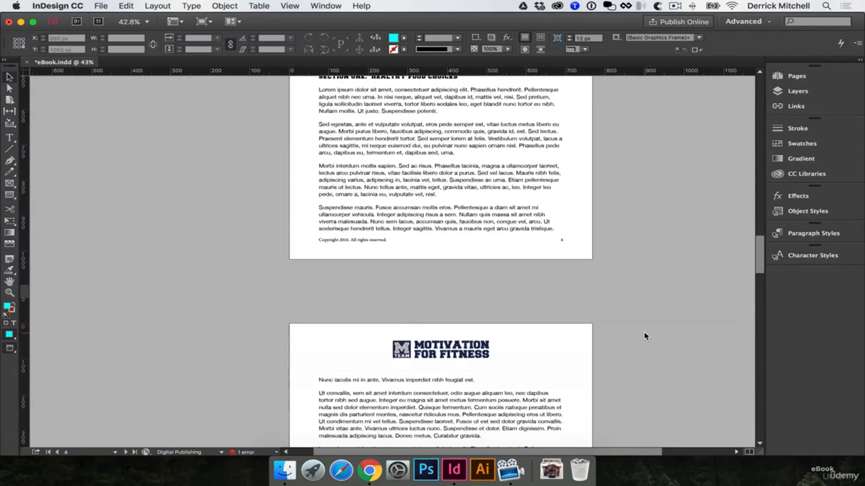
scroll(646, 336, "up", 20)
scroll(644, 335, "up", 3)
scroll(643, 334, "left", 2)
key("super+s")
Step: License the "Different items" dumbbell stock photo used on the cover from the MTeam library
left_click(523, 305)
left_click(546, 273)
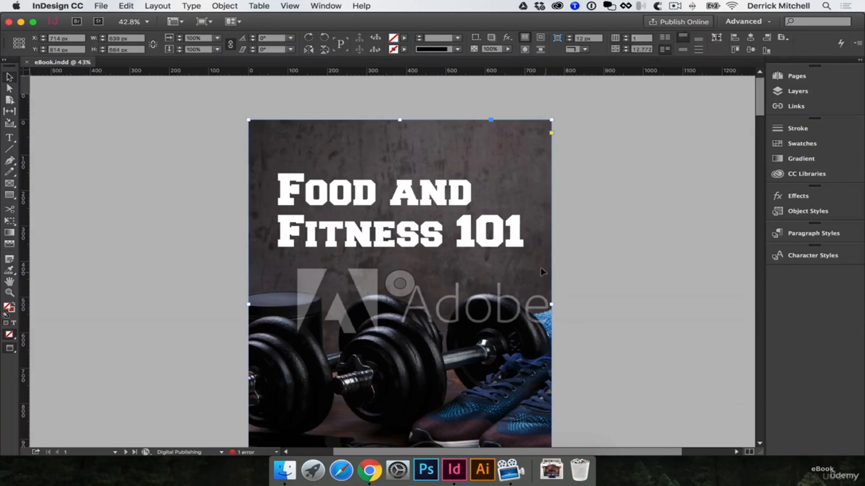
left_click(794, 177)
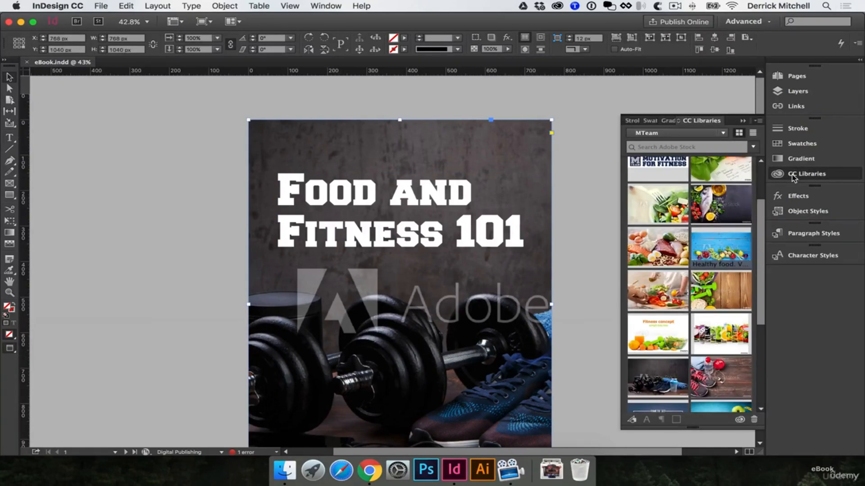
scroll(657, 332, "down", 2)
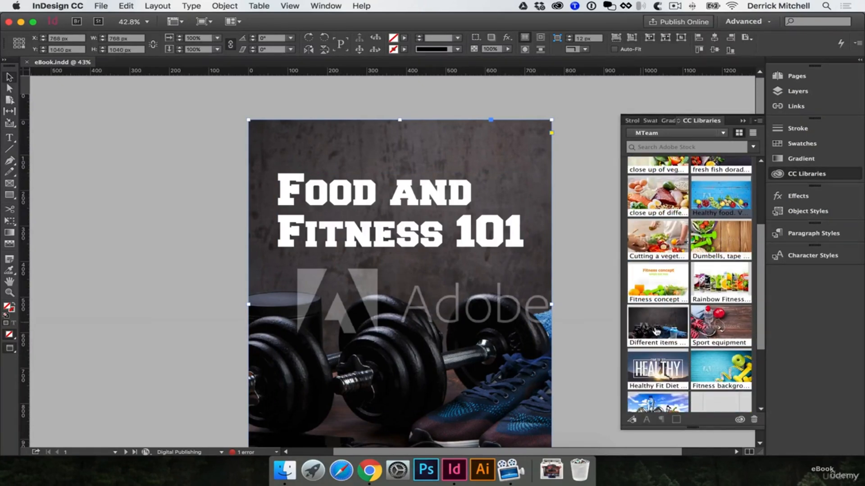
right_click(665, 326)
left_click(685, 328)
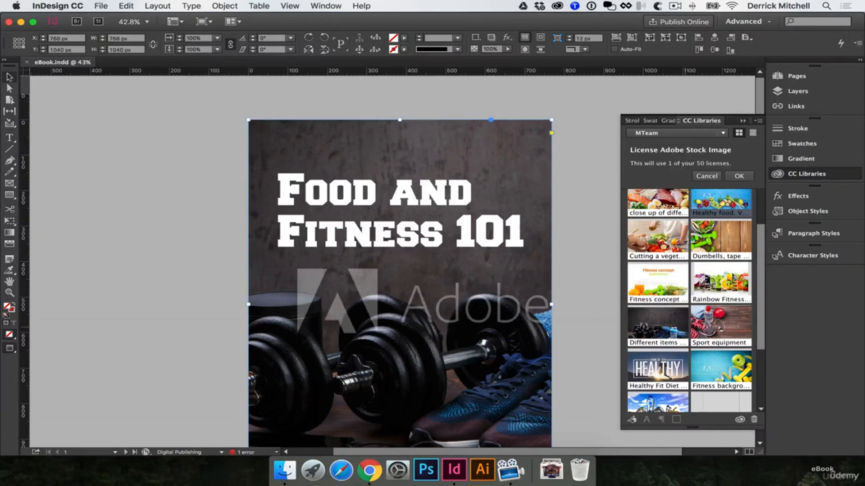
left_click(739, 177)
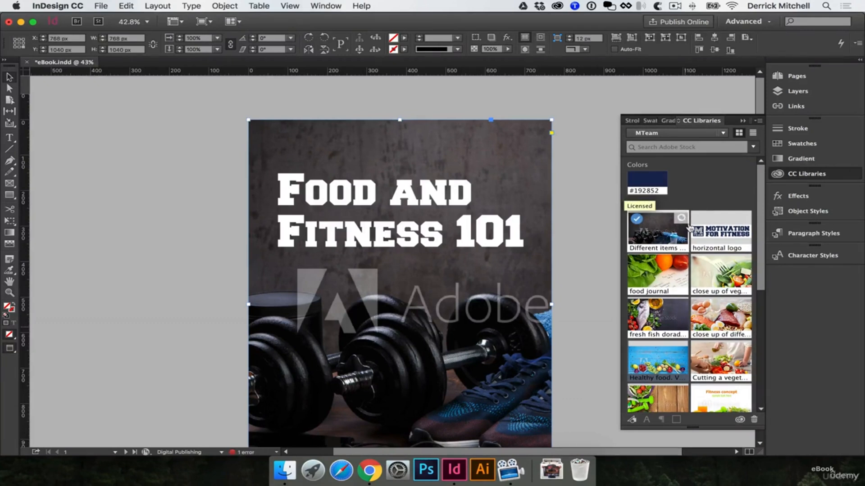
left_click_drag(682, 218, 480, 314)
Step: License the "Cutting a veget..." stock photo used as the Introduction header on page 2
scroll(479, 314, "down", 10)
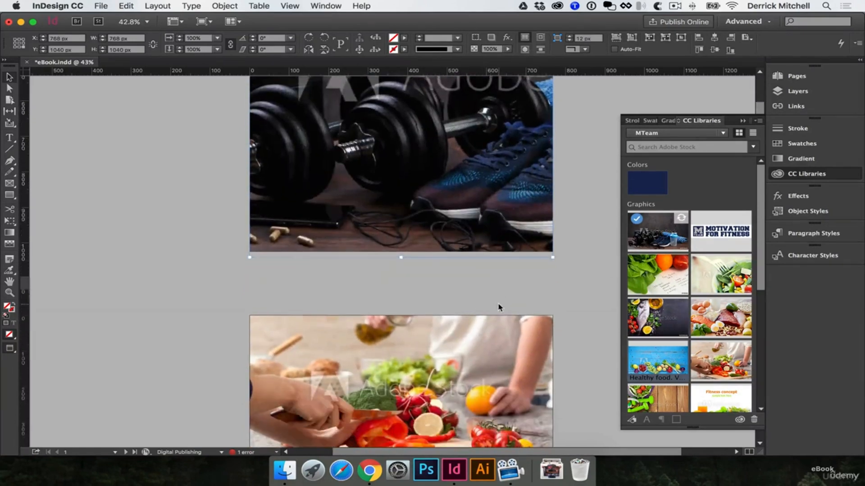
left_click(512, 230)
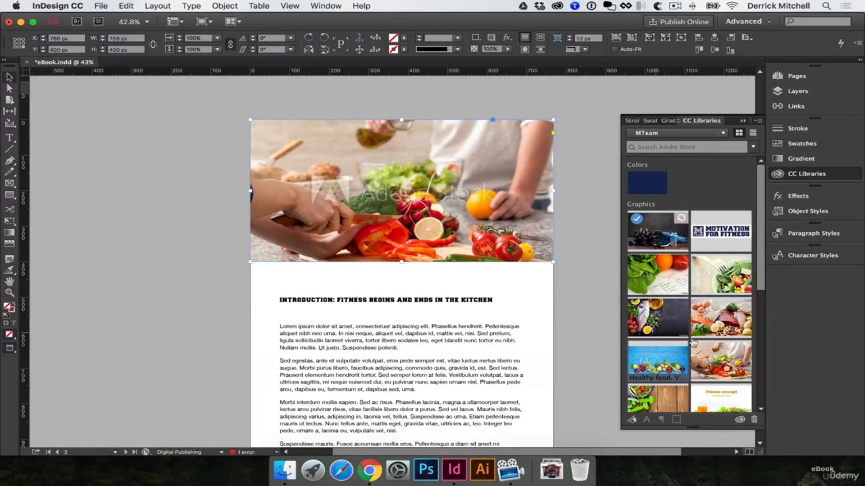
scroll(725, 334, "down", 2)
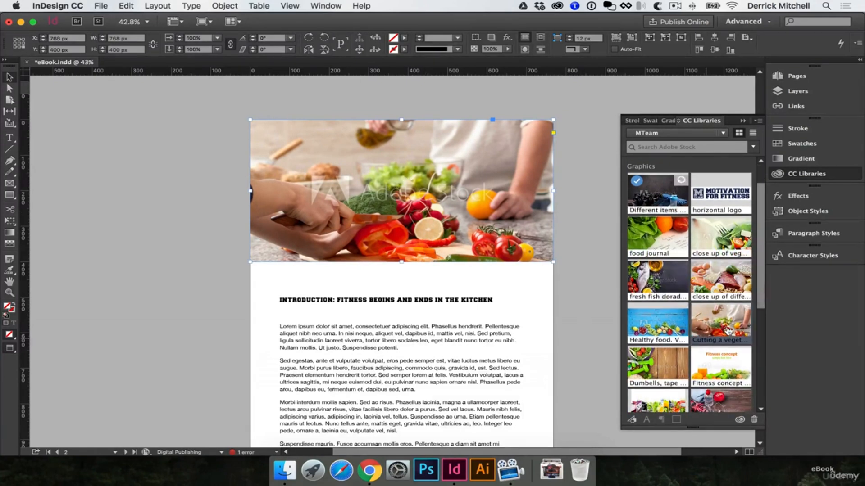
right_click(723, 327)
left_click(742, 331)
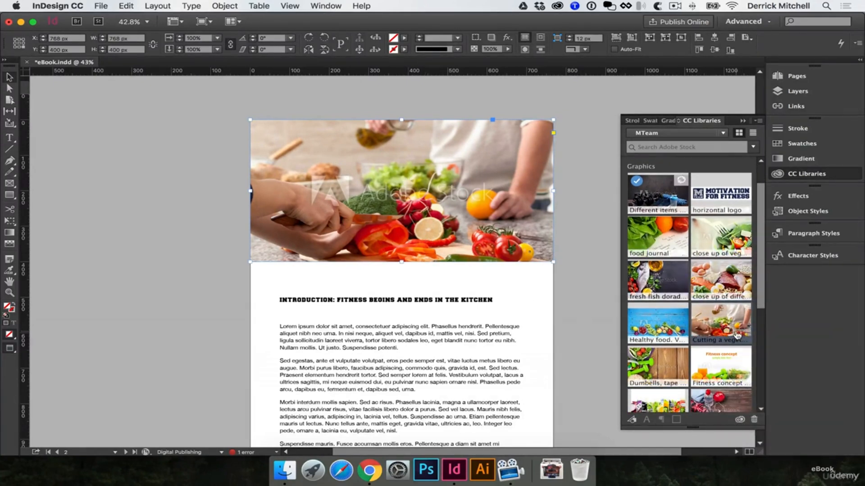
left_click(739, 177)
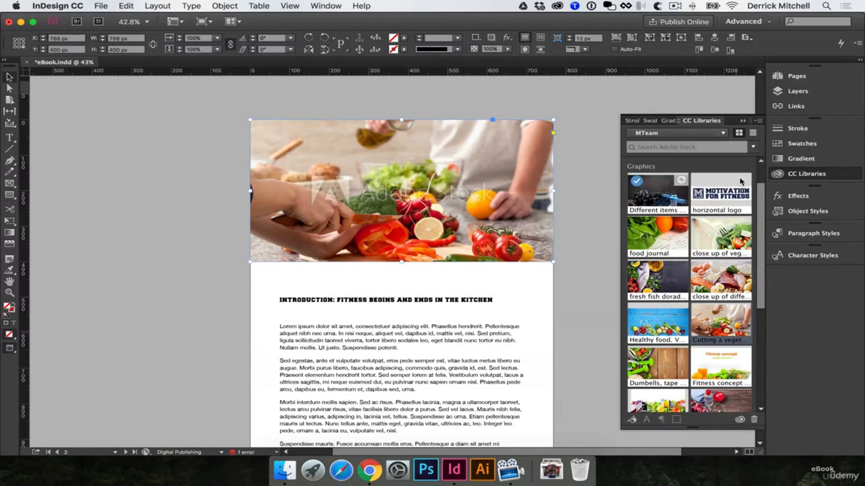
Step: License the "close up of diffe..." stock photo used as the Section One header on page 4
scroll(513, 296, "down", 8)
scroll(511, 296, "down", 10)
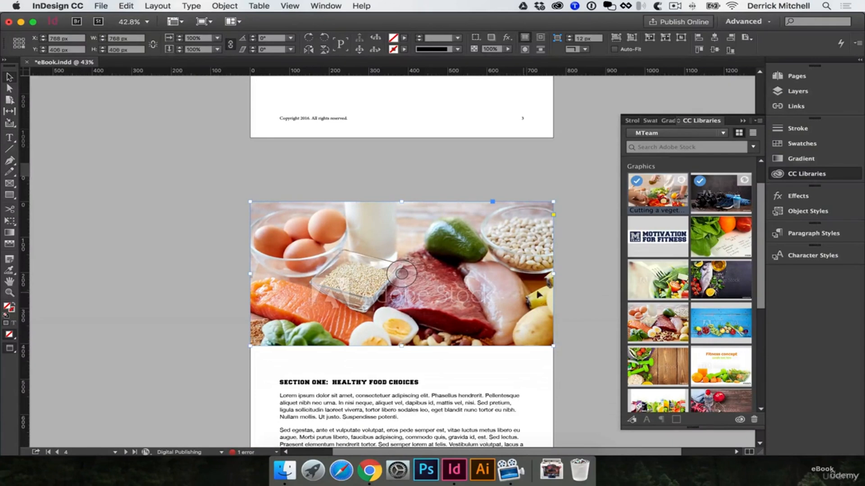
right_click(671, 322)
left_click(703, 325)
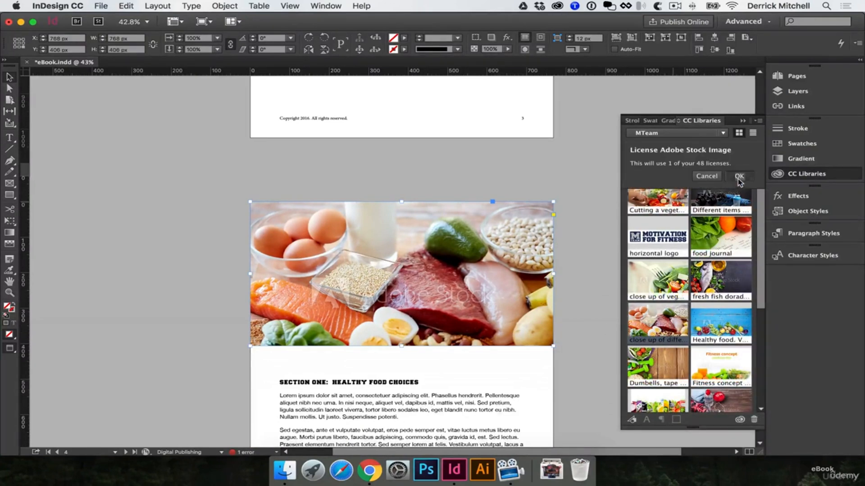
left_click(739, 176)
Step: License the "Dumbells, tape" stock photo used as the Section Two header on page 6
scroll(518, 284, "down", 10)
scroll(523, 288, "down", 8)
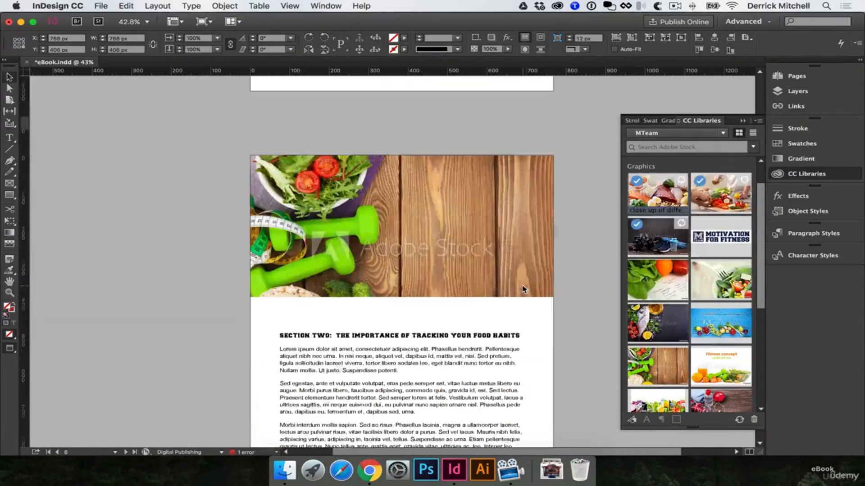
scroll(668, 270, "down", 3)
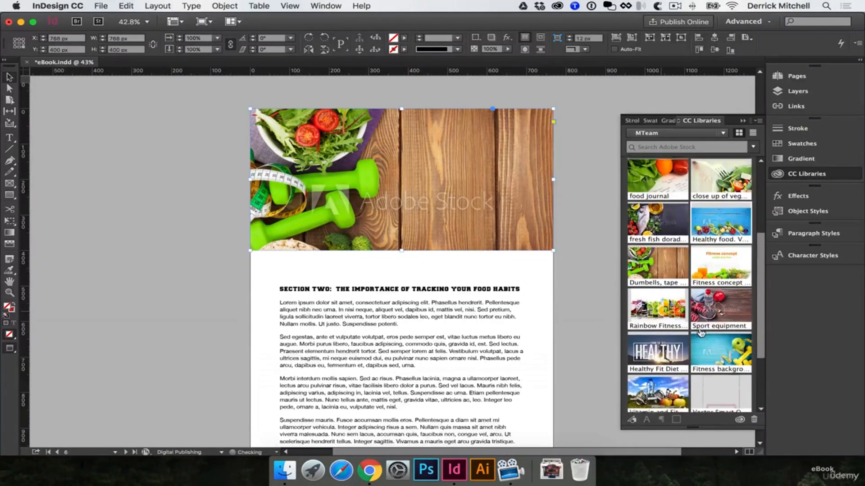
right_click(669, 269)
left_click(704, 272)
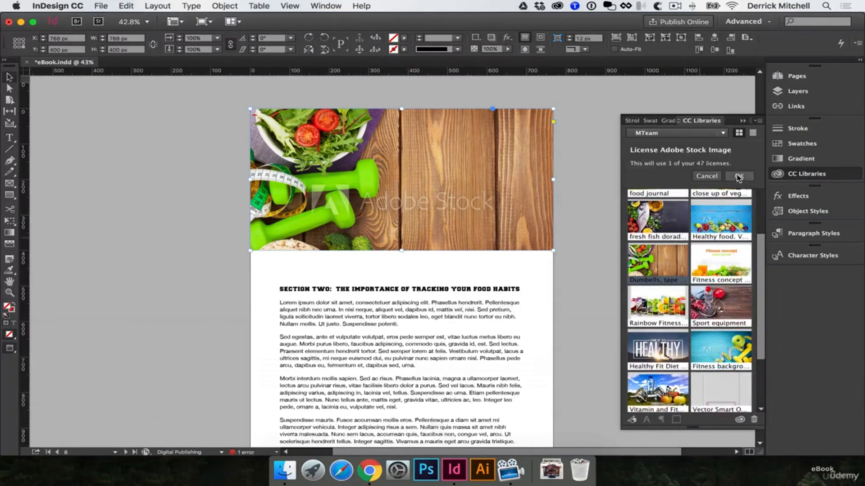
left_click(739, 176)
Step: License the "Healthy food. V..." stock photo used as the Action Steps header on page 8
scroll(489, 215, "down", 12)
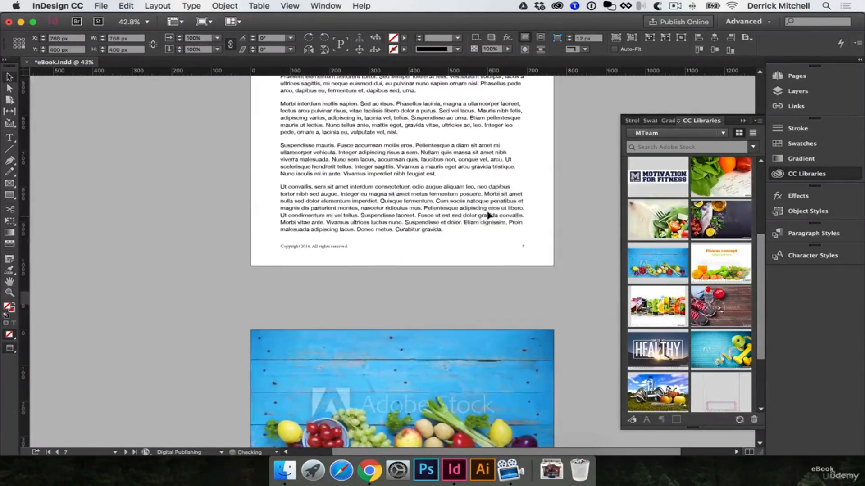
scroll(489, 216, "down", 4)
left_click(521, 246)
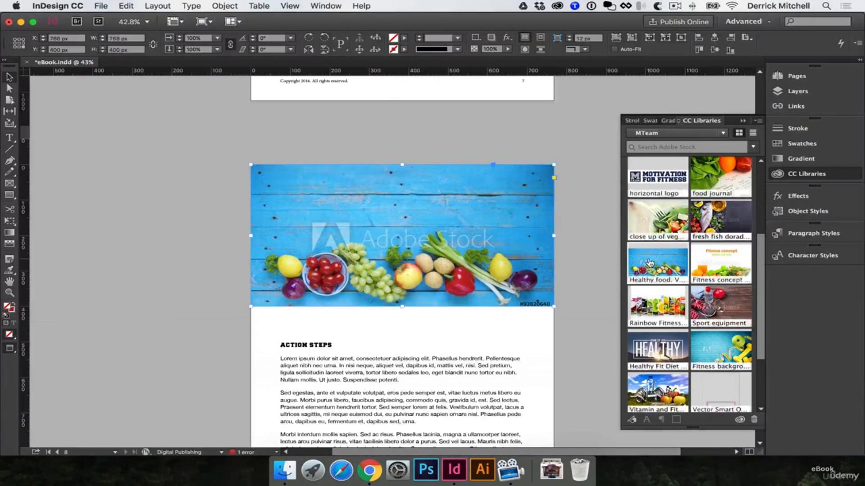
right_click(654, 261)
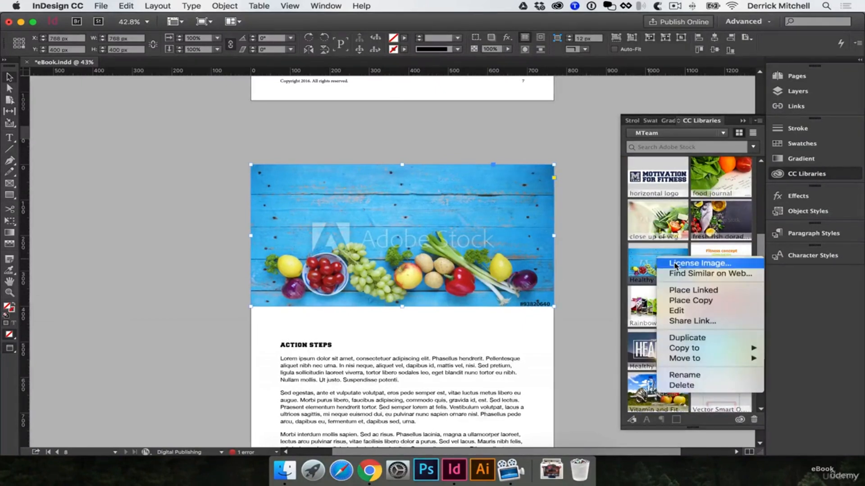
left_click(675, 265)
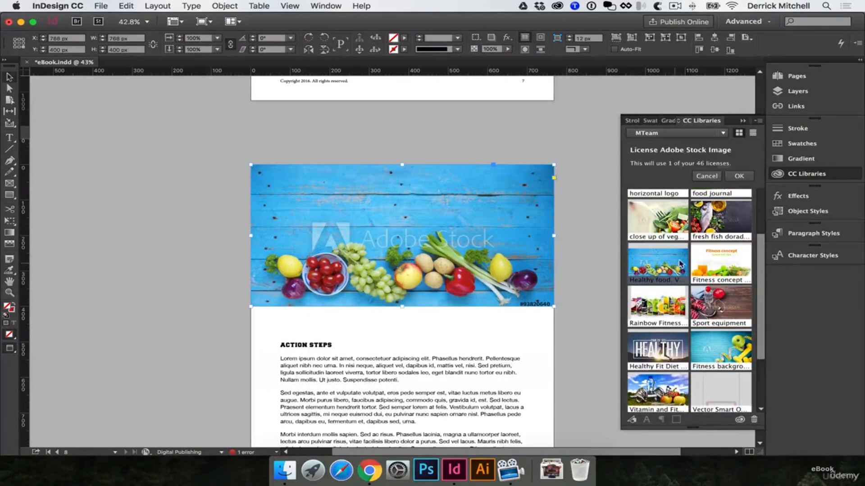
left_click(738, 176)
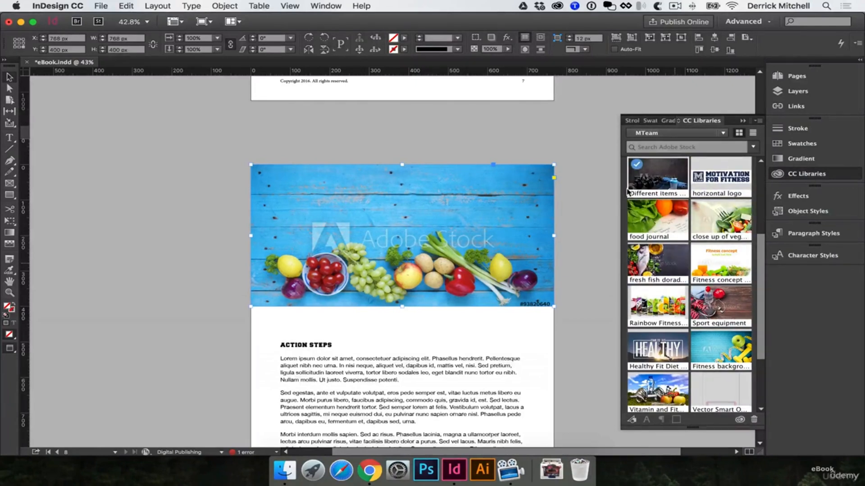
Step: Review the cover and the section header photos through page 8 for remaining Adobe Stock watermarks
scroll(584, 199, "up", 15)
scroll(584, 199, "up", 10)
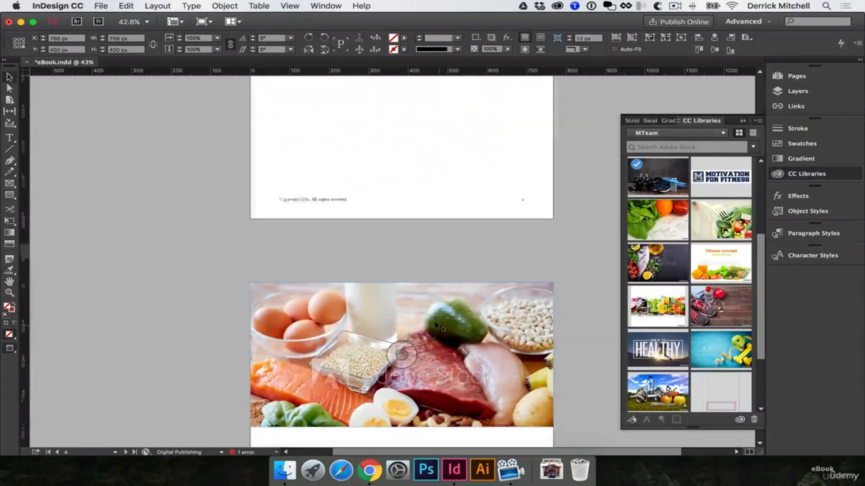
scroll(436, 324, "up", 20)
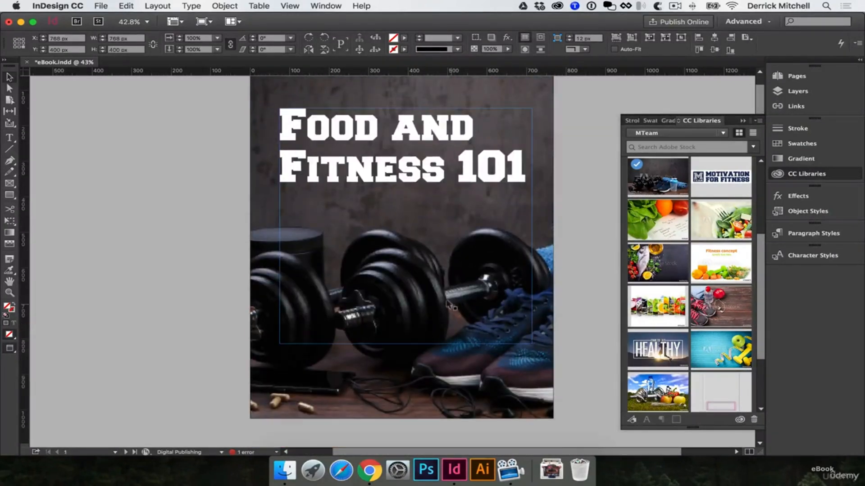
scroll(454, 351, "down", 10)
scroll(454, 351, "down", 12)
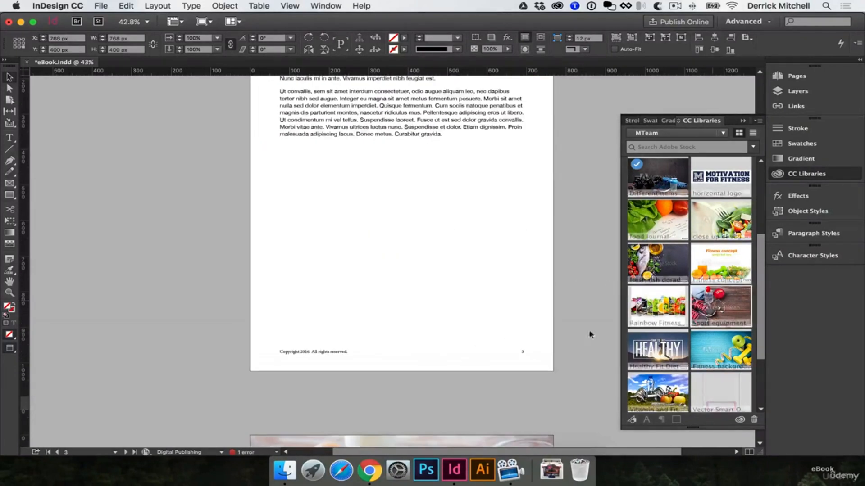
scroll(591, 334, "down", 8)
scroll(526, 332, "down", 20)
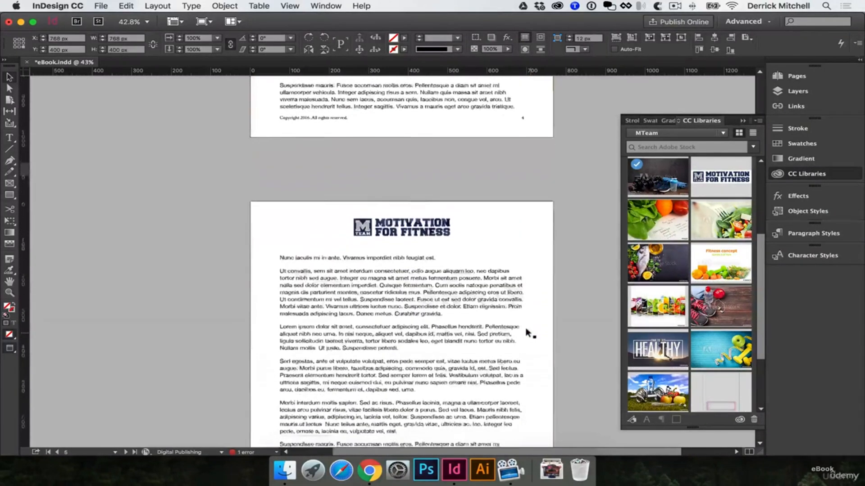
scroll(534, 332, "down", 15)
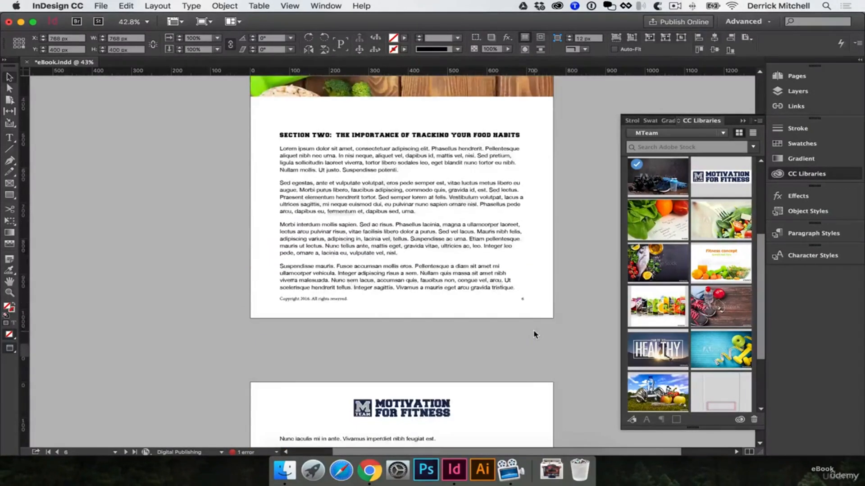
scroll(535, 334, "down", 4)
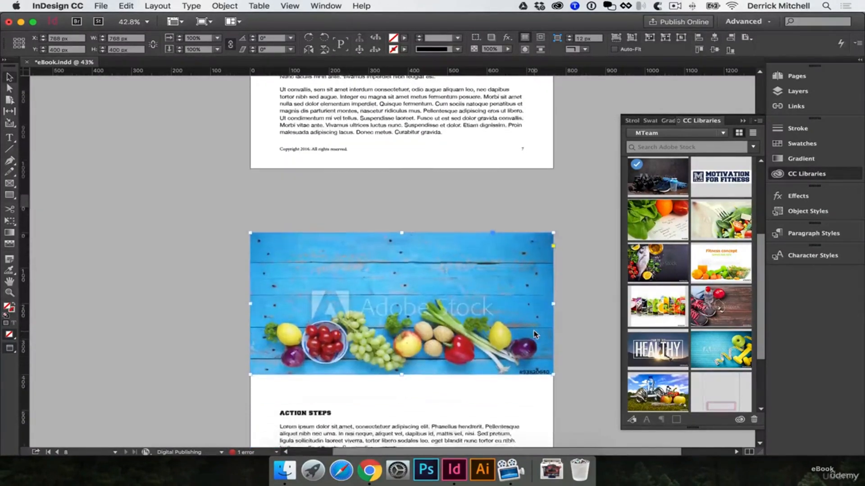
Step: Check the Action Steps text frame on page 8 for overset text
left_click(563, 328)
scroll(509, 334, "down", 3)
left_click(510, 334)
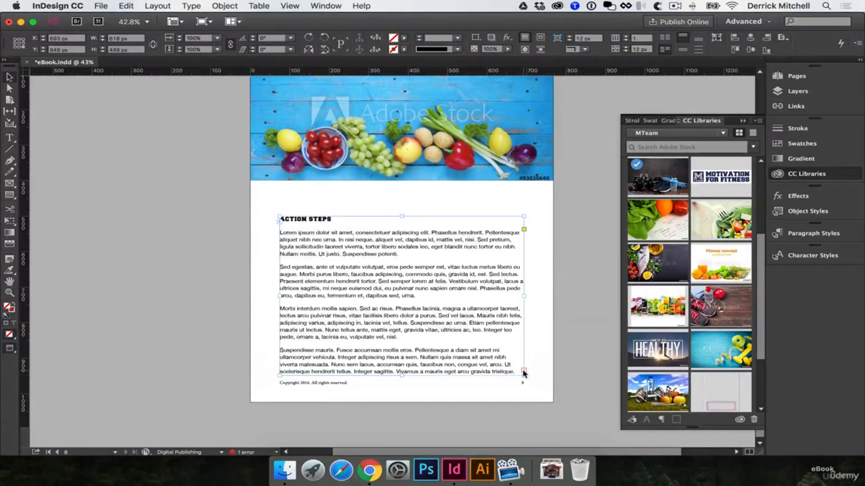
left_click(573, 353)
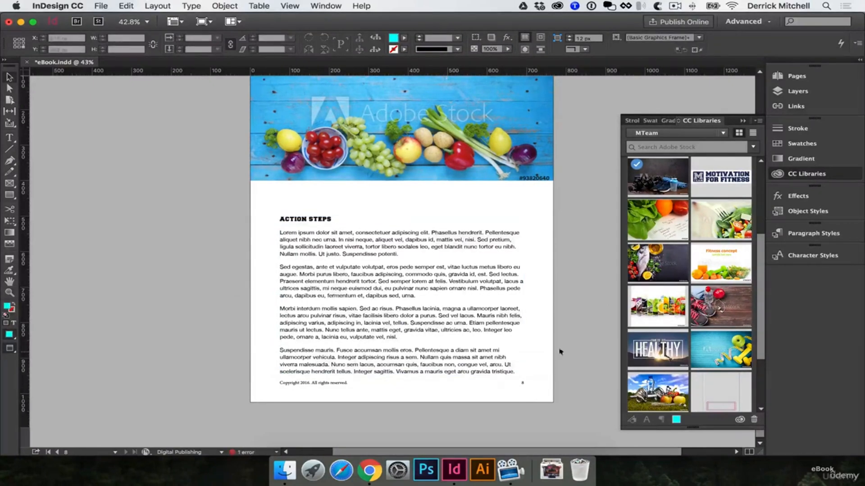
Step: Start exporting the document as eBook.pdf in Adobe PDF (Interactive) format, saved to the FINALS folder
left_click(100, 6)
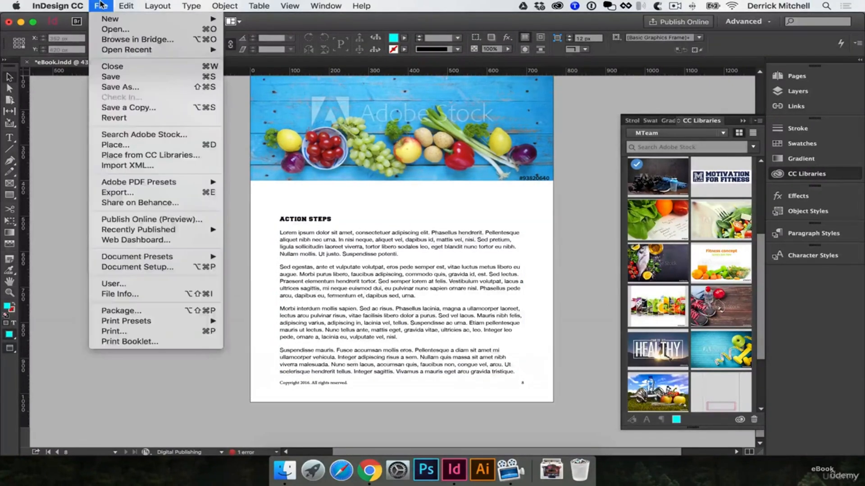
left_click(145, 193)
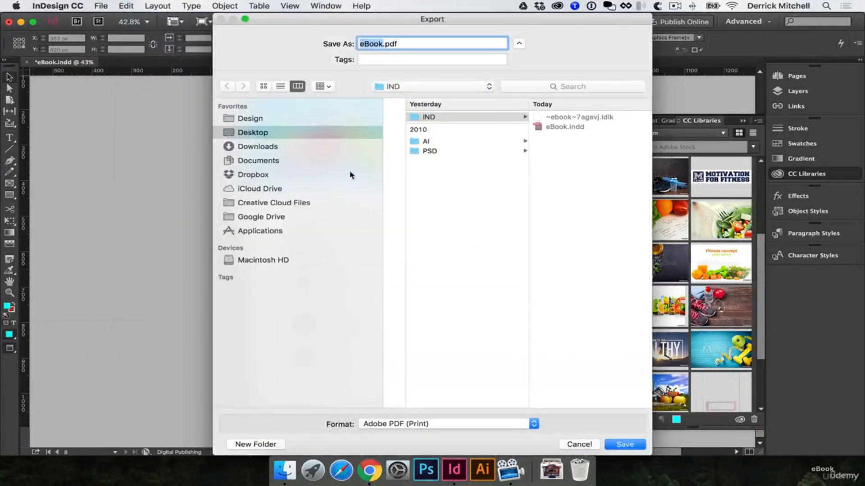
left_click(270, 133)
left_click(405, 118)
left_click(539, 128)
left_click(548, 128)
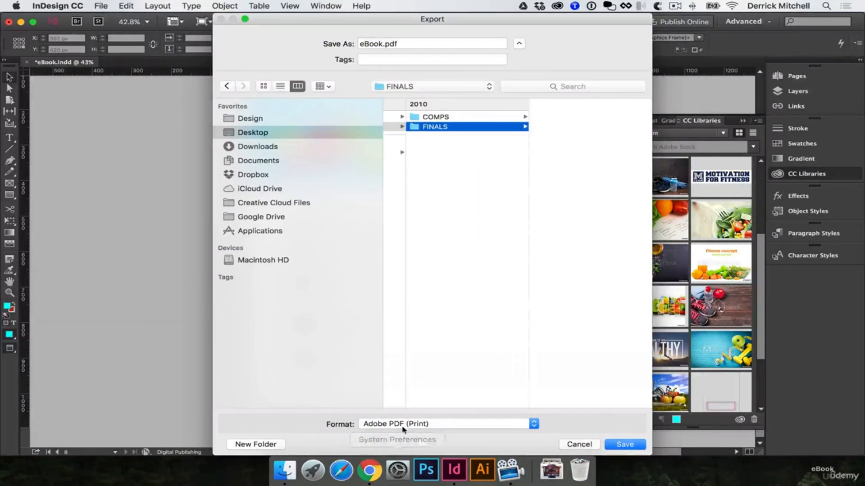
left_click(421, 426)
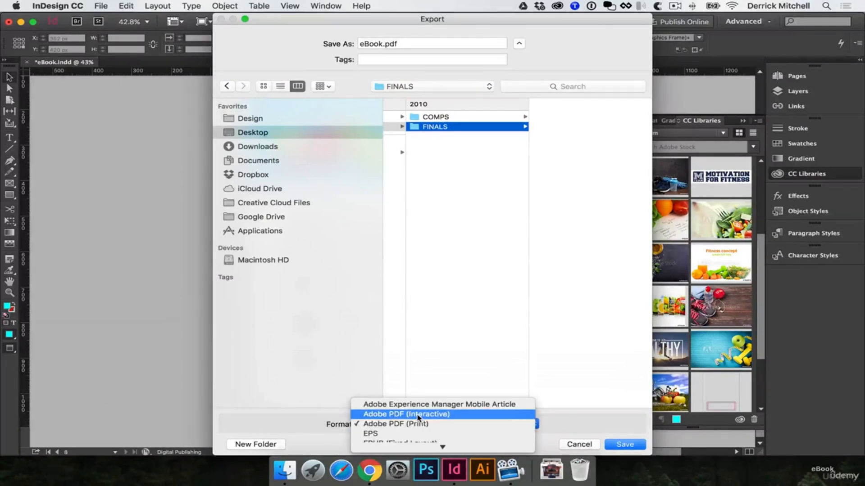
left_click(418, 415)
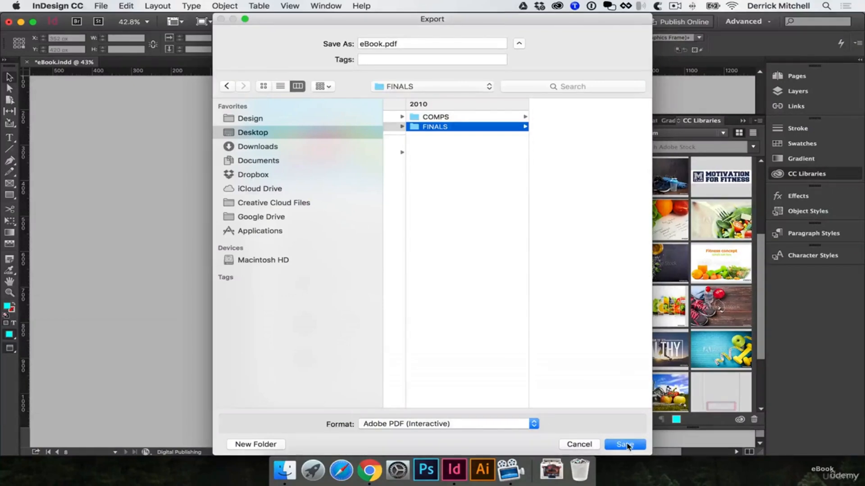
left_click(625, 444)
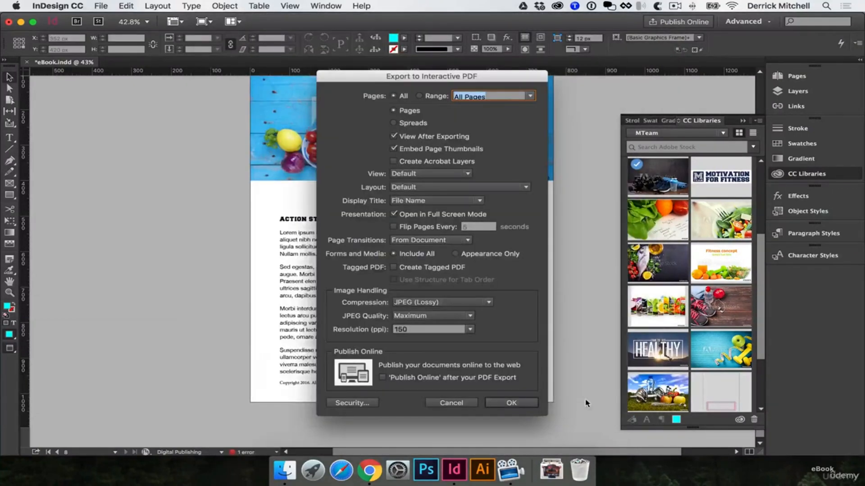
Step: Try to export all pages as an interactive PDF, accepting the export despite the overset text on page 8
left_click_drag(507, 80, 487, 94)
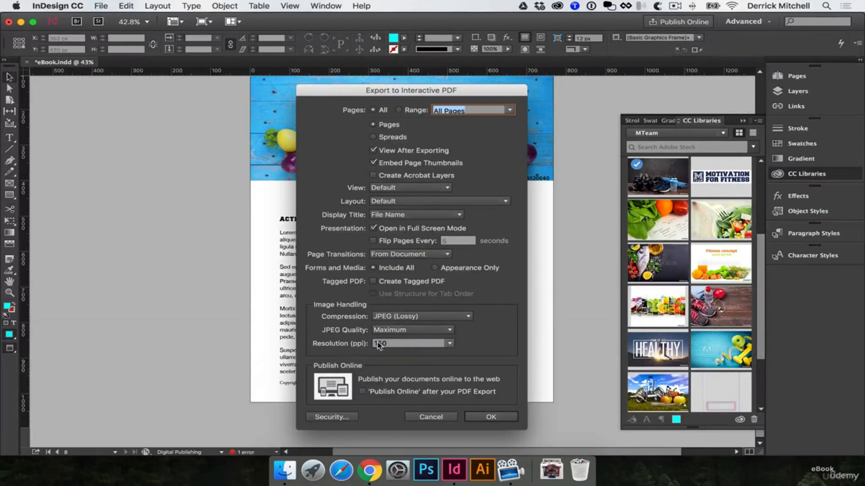
left_click(501, 418)
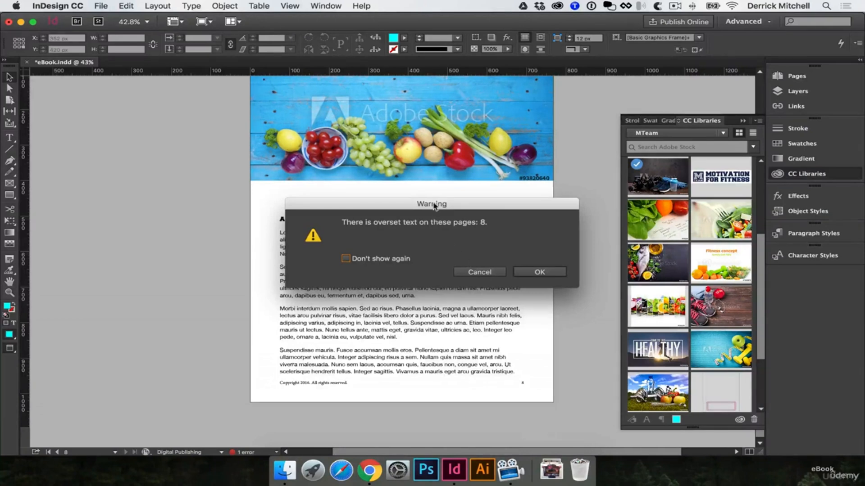
left_click_drag(433, 203, 403, 164)
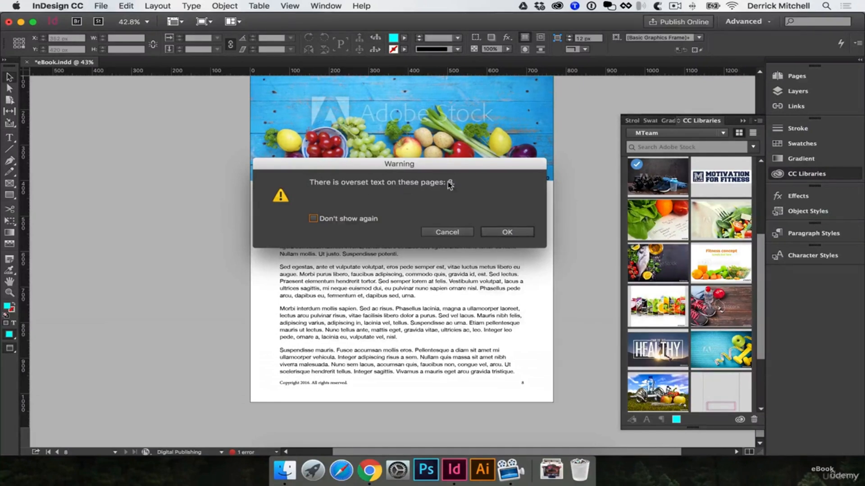
left_click(507, 233)
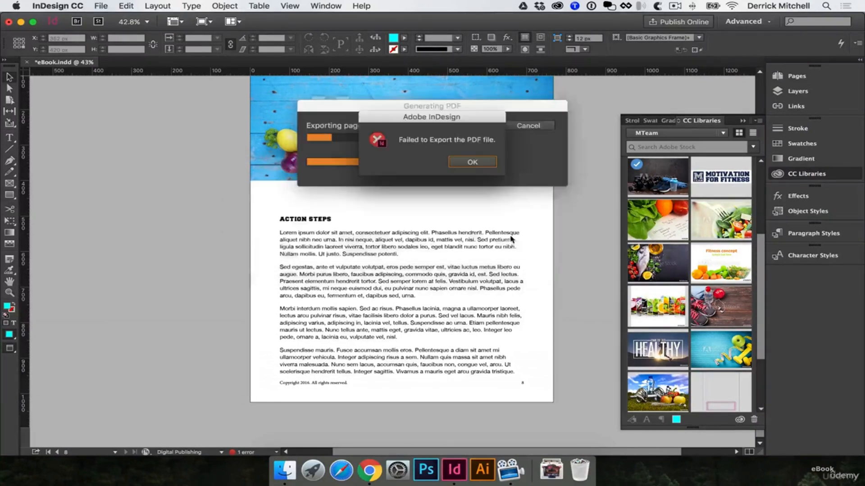
left_click(478, 163)
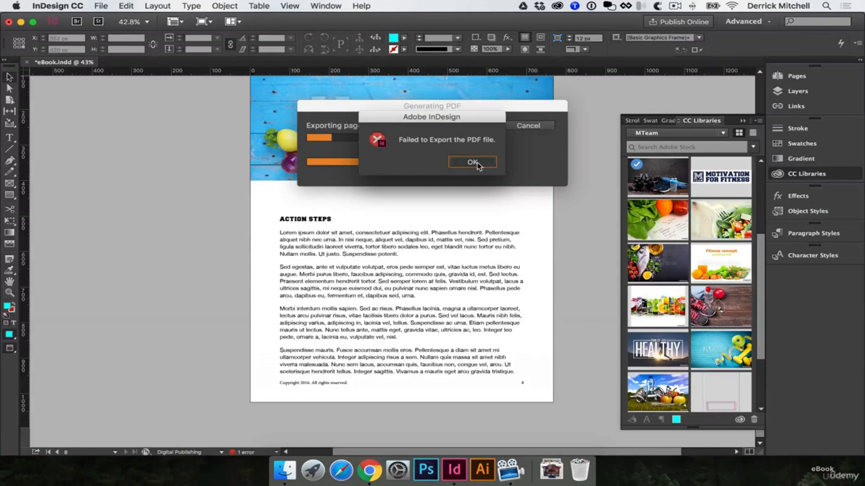
Step: Add a new page 9 after page 8, with the Action Steps page as the active page again
left_click(518, 350)
left_click(796, 78)
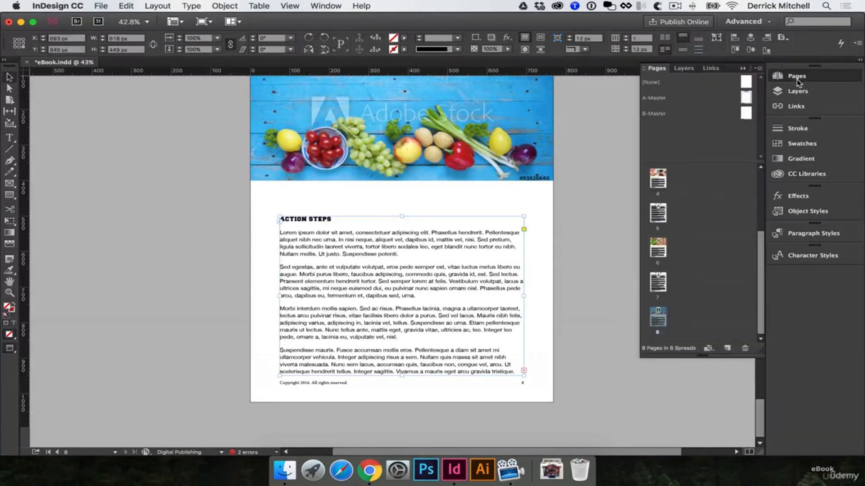
left_click(727, 348)
double_click(656, 281)
Step: Apply A-Master to page 9 and flow the overset Action Steps text from page 8 into its margins
left_click(523, 372)
left_click(523, 371)
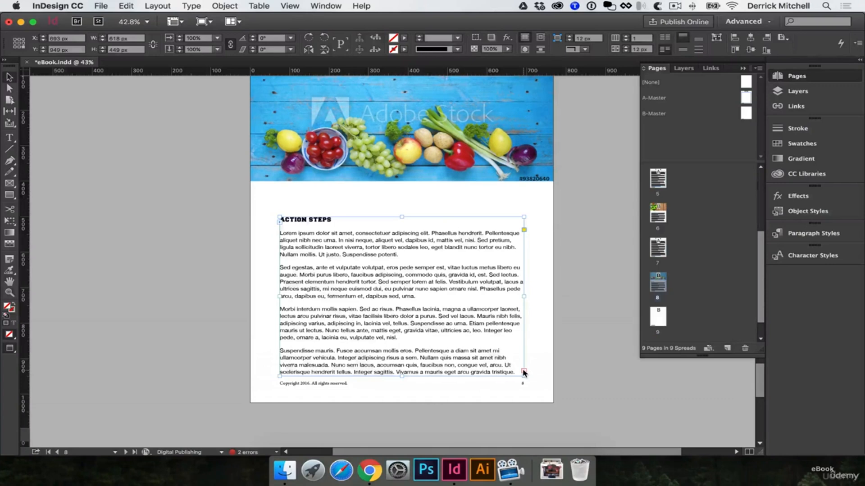
left_click(657, 315)
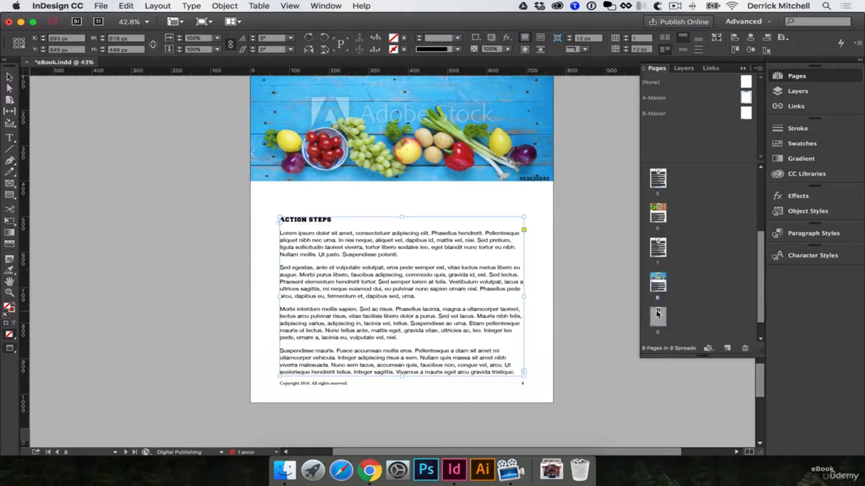
double_click(665, 313)
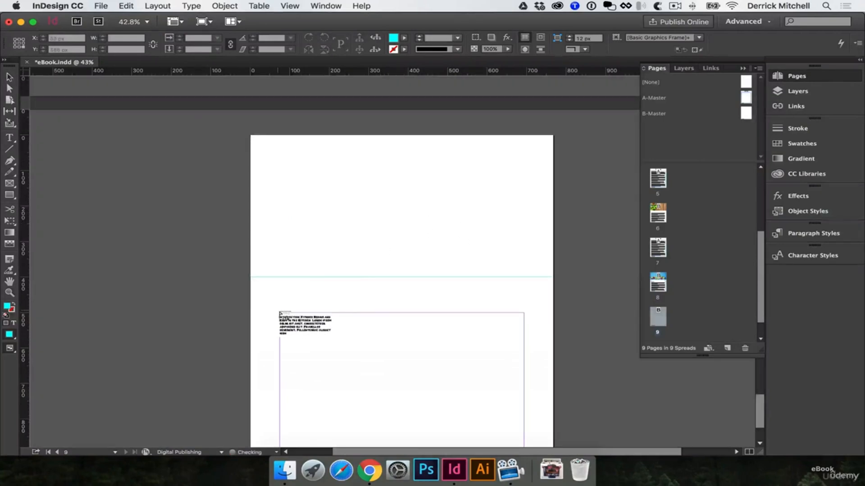
left_click_drag(746, 97, 662, 318)
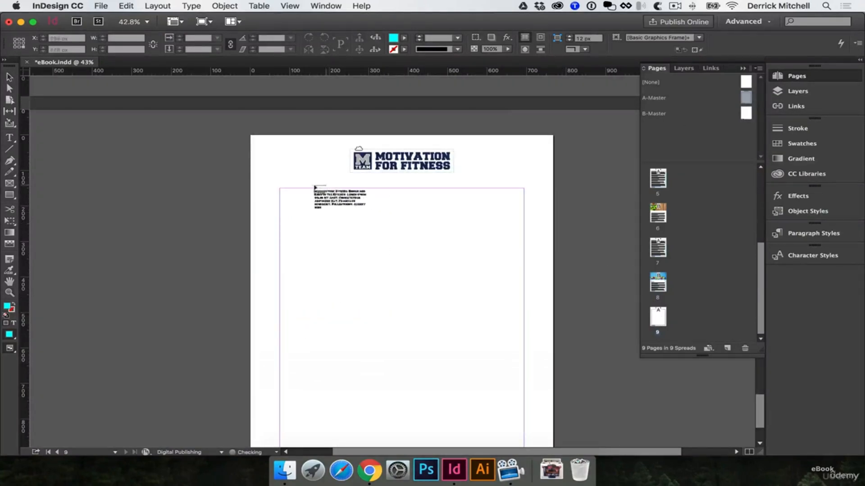
left_click(281, 191)
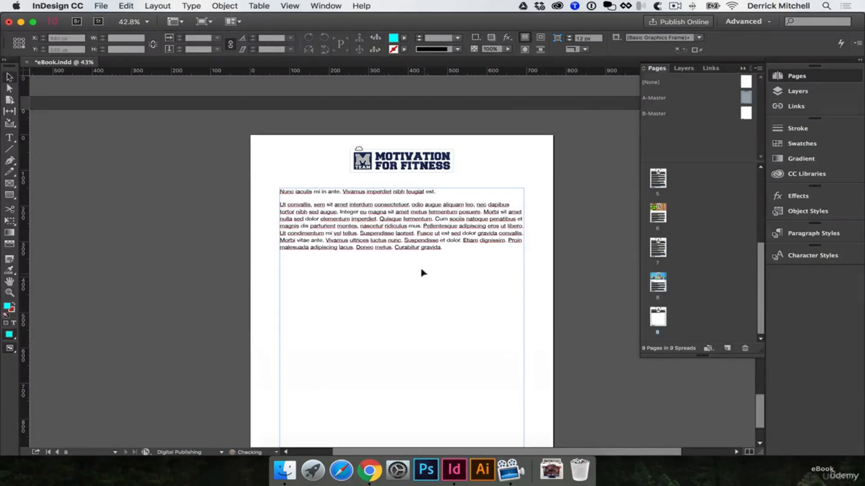
left_click(471, 280)
left_click(543, 303)
scroll(512, 298, "down", 2)
scroll(512, 298, "right", 2)
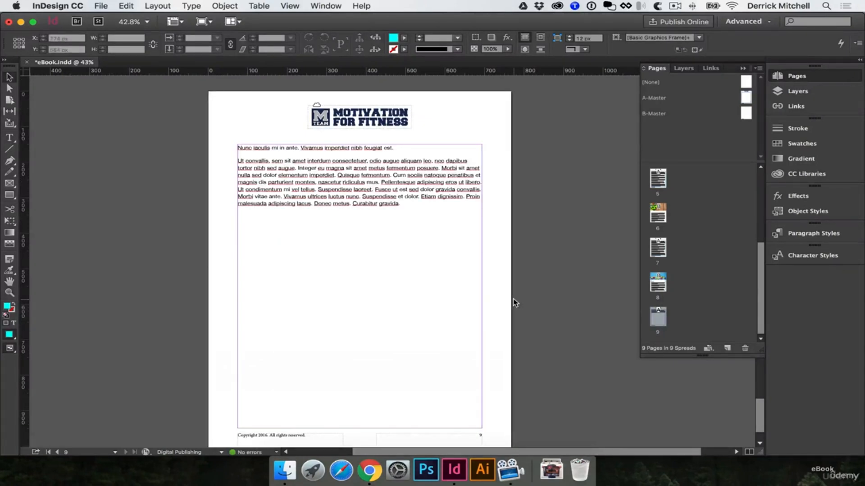
Step: Export all pages to the FINALS folder as eBook.pdf in Adobe PDF (Interactive) format
key("super+e")
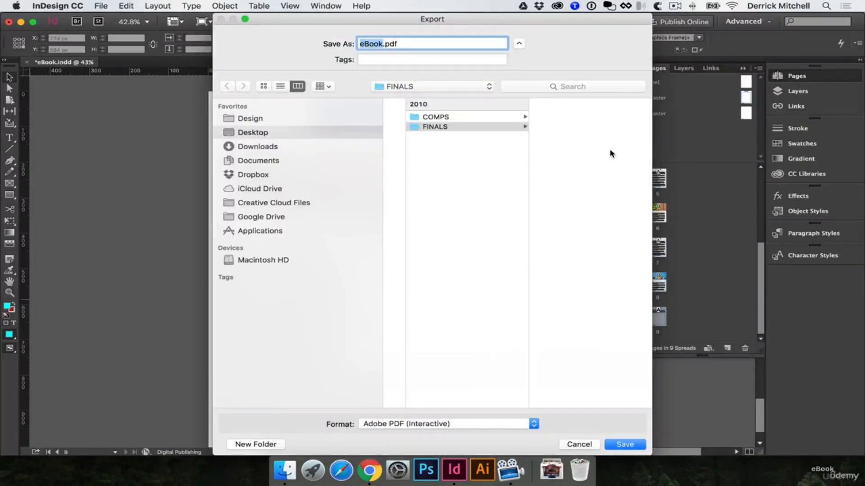
left_click(426, 431)
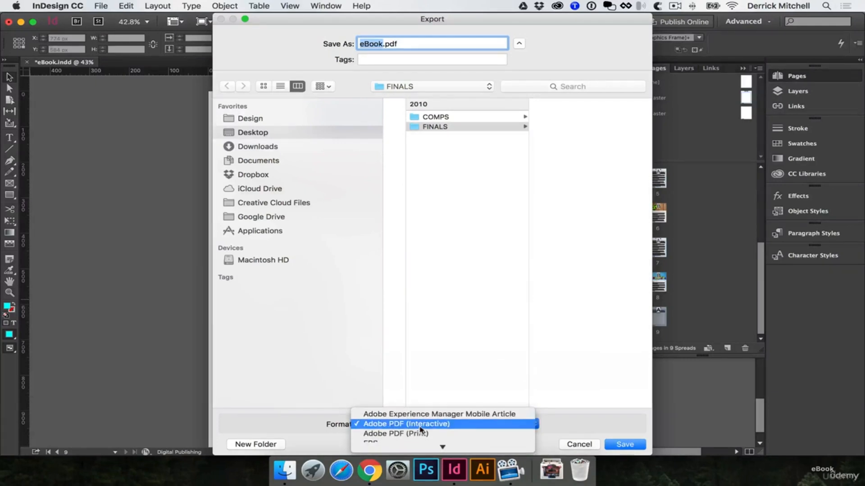
left_click(557, 424)
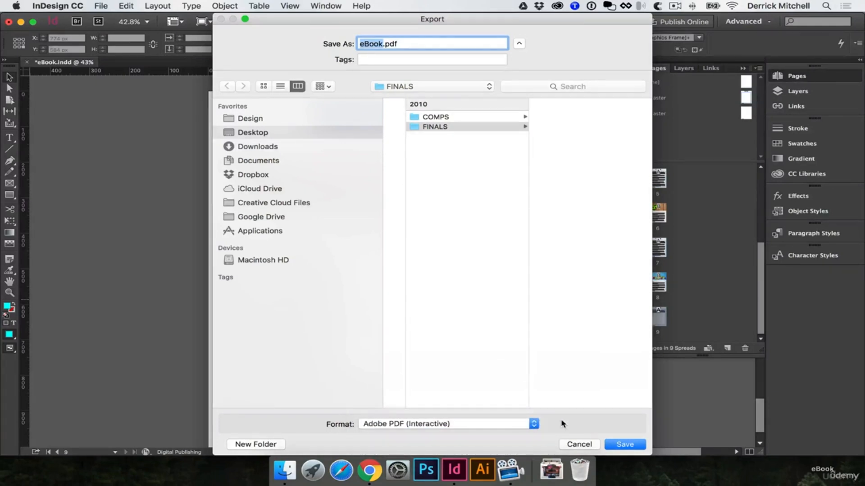
left_click(626, 444)
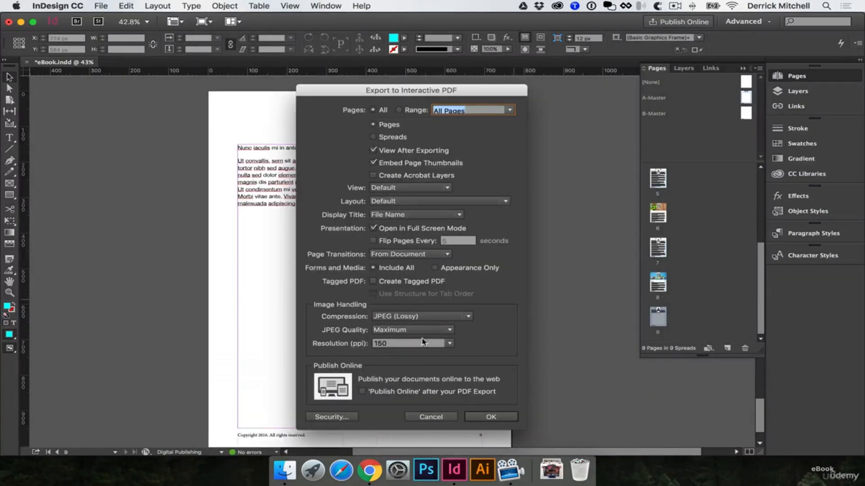
left_click(489, 417)
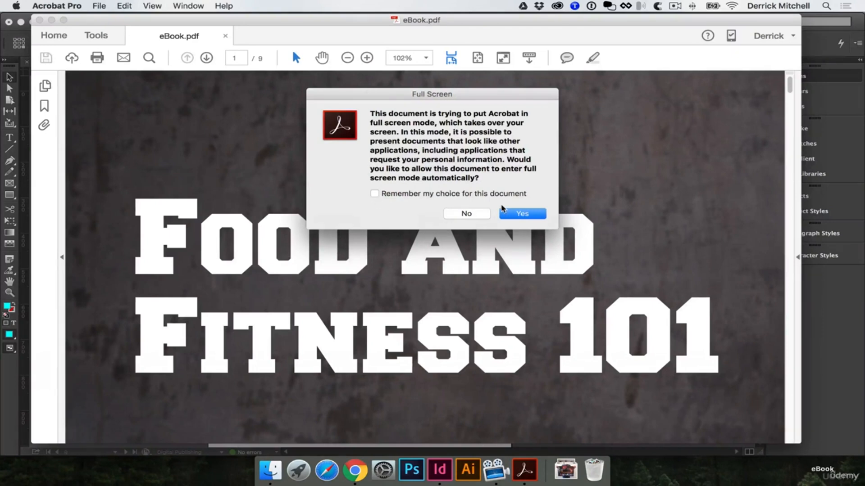
Step: Review every page of the exported eBook.pdf in full screen mode and close the PDF
left_click(511, 214)
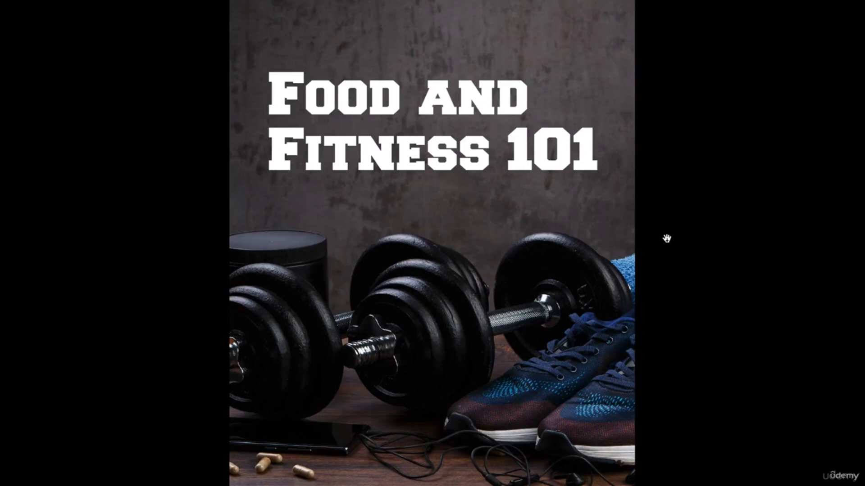
key("Right")
key("Right")
key("Right")
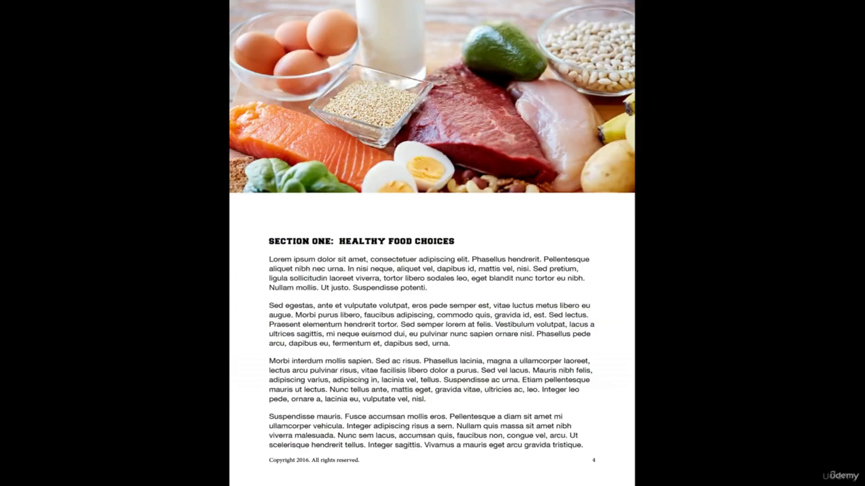
key("Right")
key("Right")
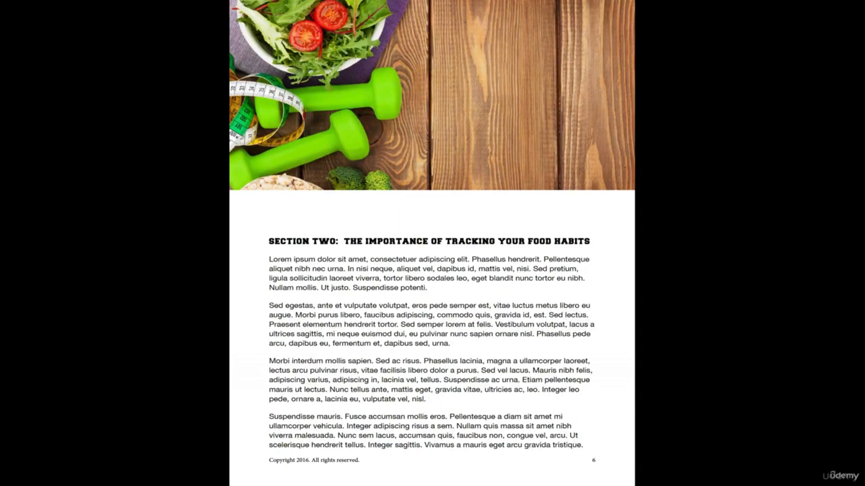
key("Right")
key("Right")
key("Right")
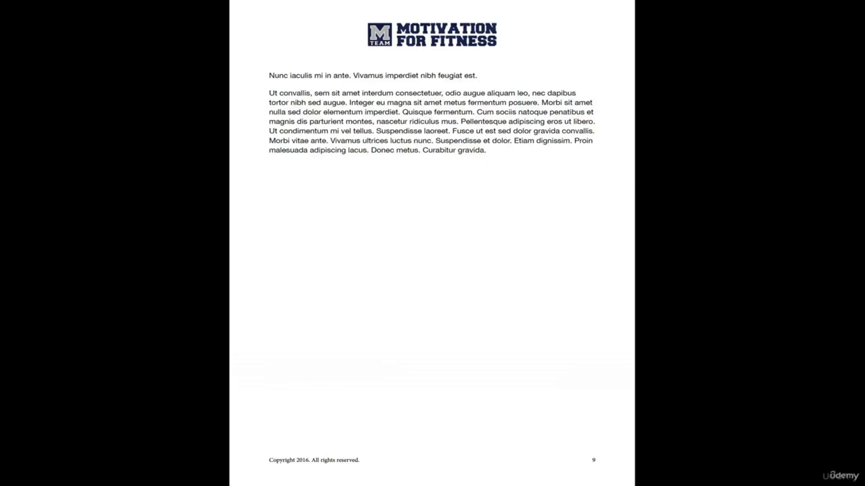
key("Right")
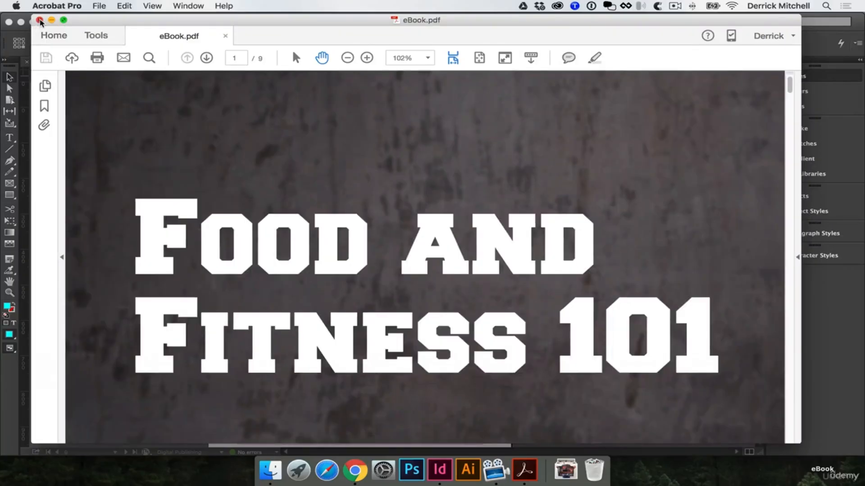
left_click(39, 21)
Step: Package the eBook document as eBook Folder inside FINALS, including fonts, linked graphics, an IDML file and a High Quality Print PDF
left_click(169, 136)
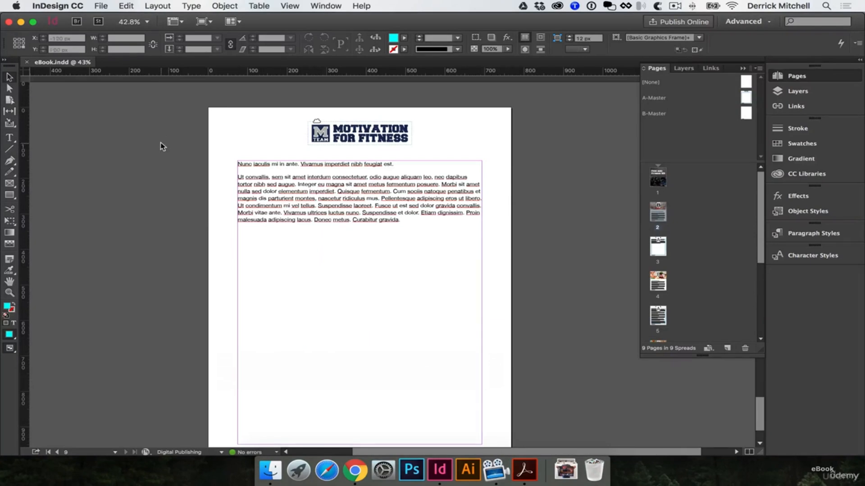
left_click(106, 6)
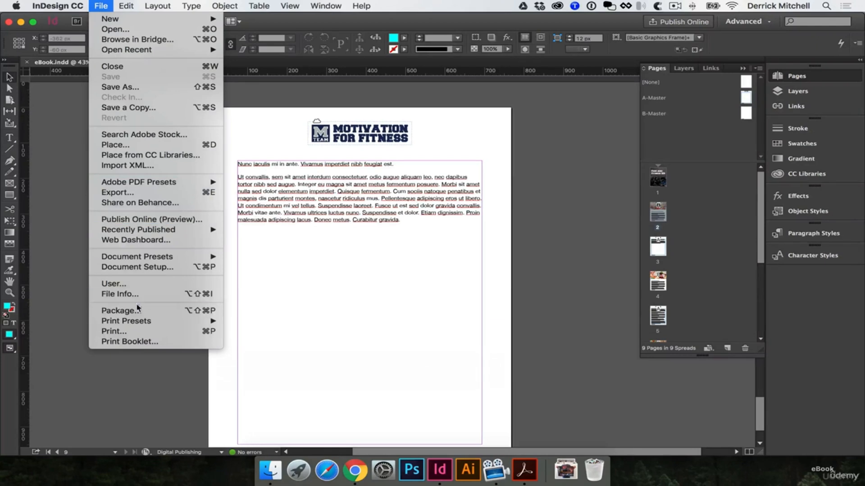
left_click(121, 312)
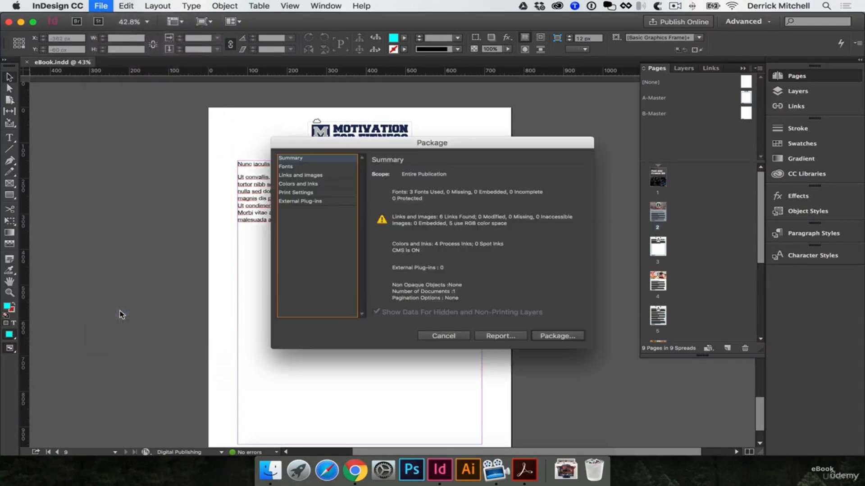
left_click_drag(432, 143, 373, 159)
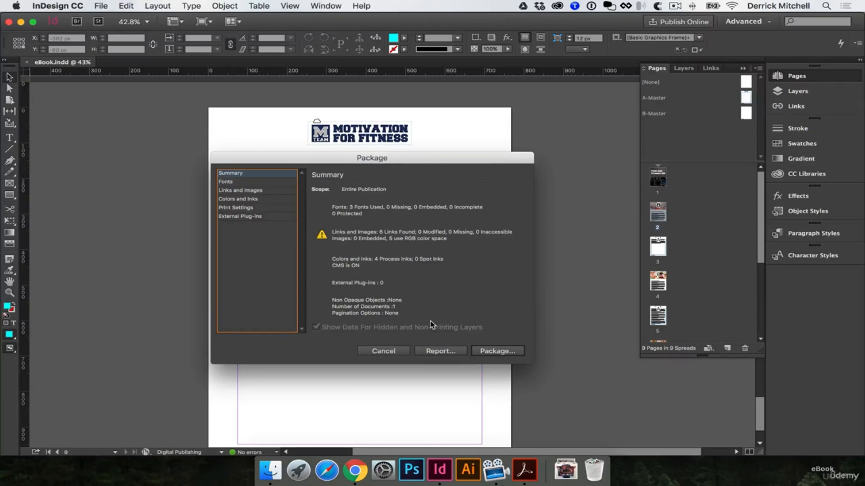
left_click(496, 356)
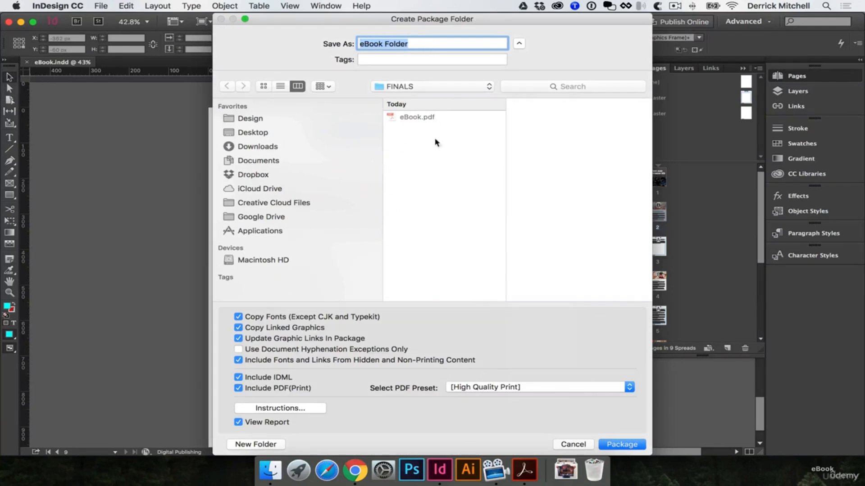
left_click(441, 161)
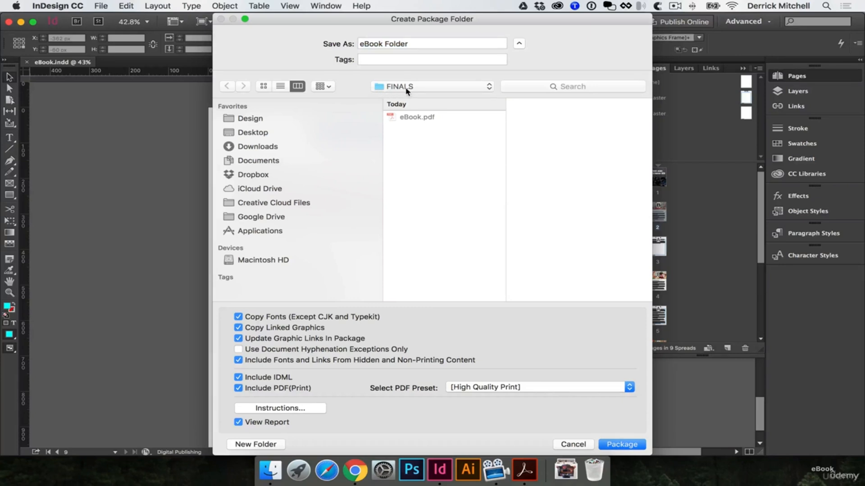
left_click(366, 44)
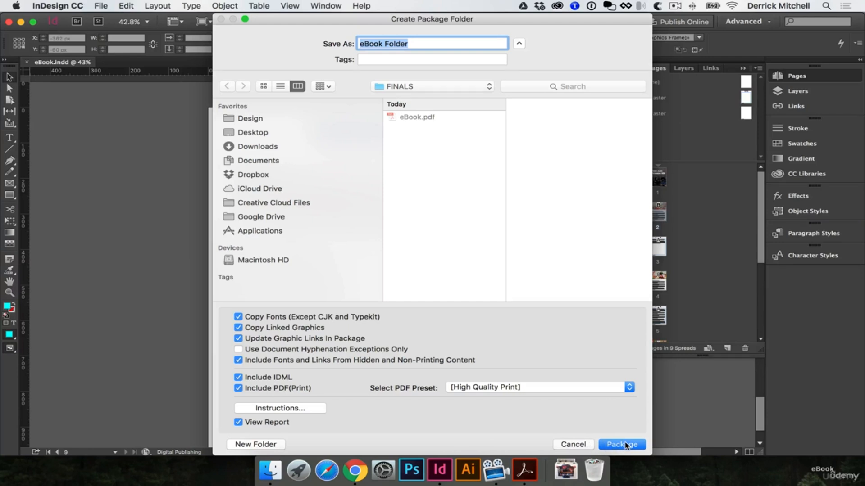
left_click(624, 445)
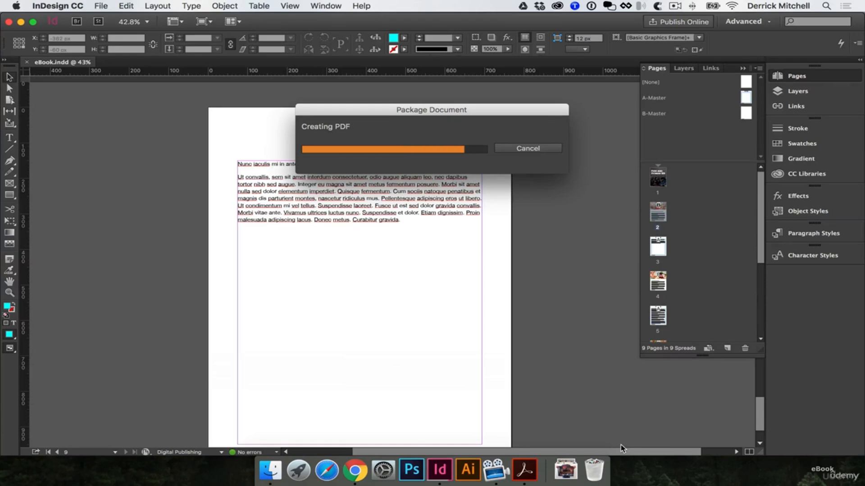
Step: Switch to Finder and examine the packaged eBook Folder in FINALS, checking its Document fonts, eBook.idml and eBook.indd
left_click(270, 471)
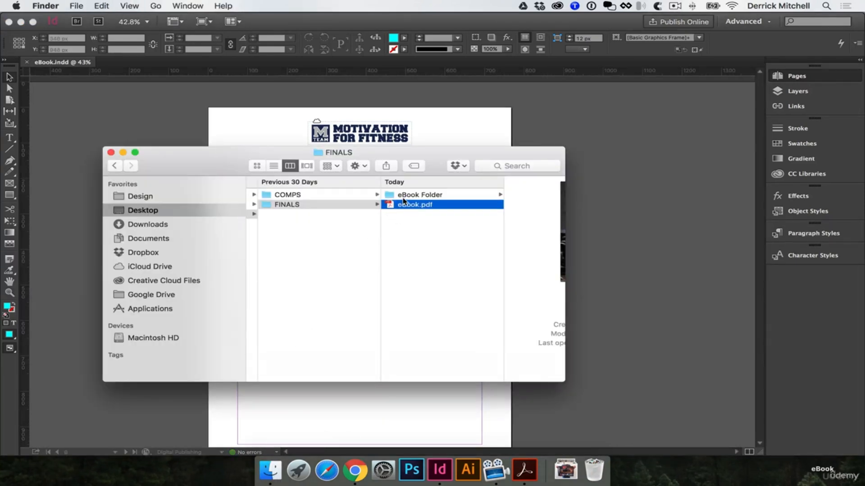
left_click(402, 195)
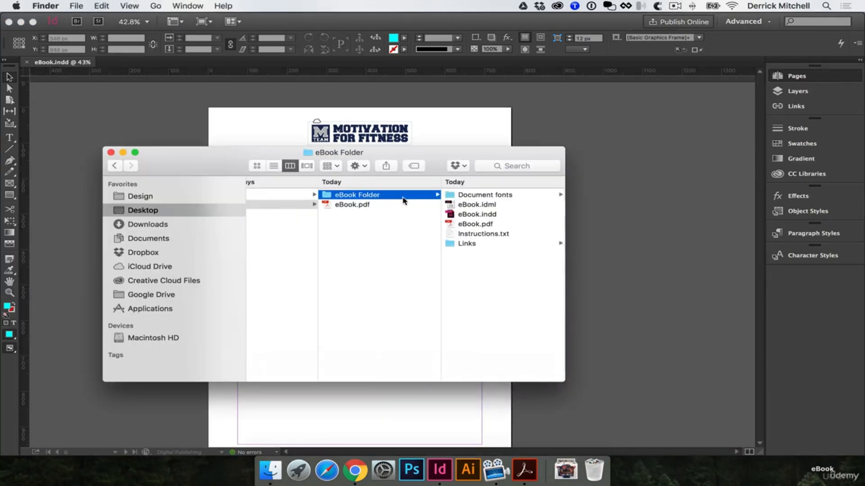
left_click(485, 195)
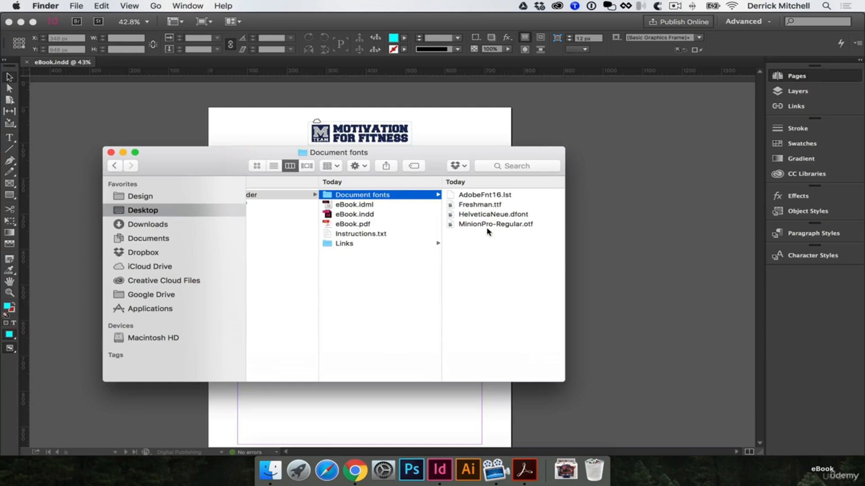
left_click(374, 205)
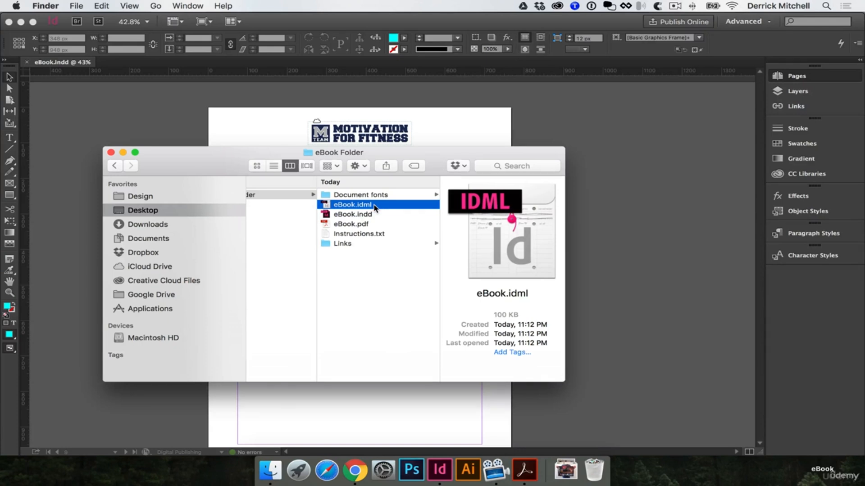
left_click(369, 215)
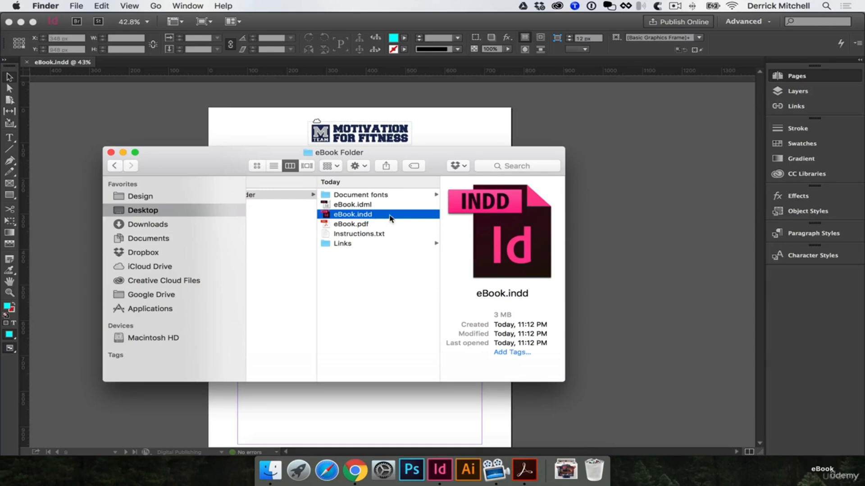
Step: Preview the linked images one by one in the package's Links folder
left_click(343, 244)
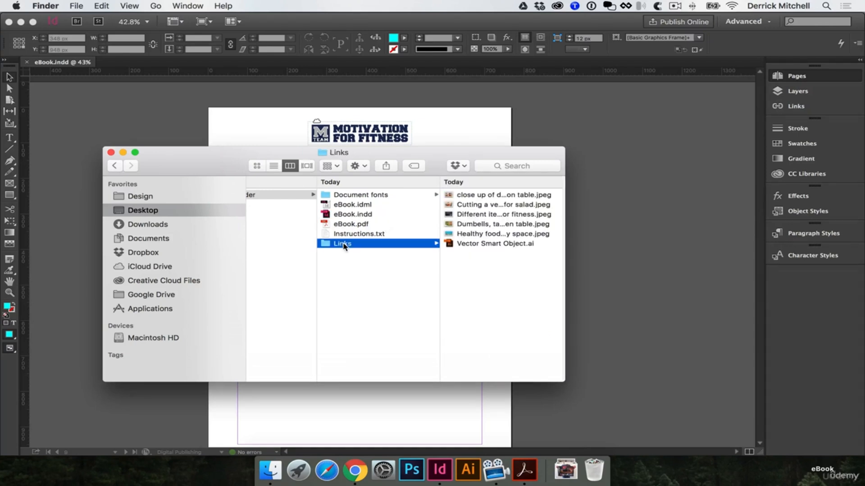
left_click(466, 197)
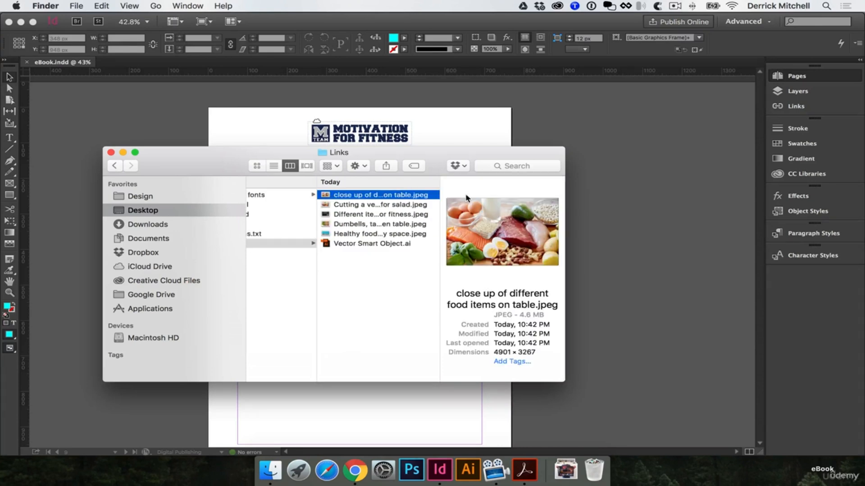
key("Down")
key("Down")
key("Down")
key("Down")
key("Down")
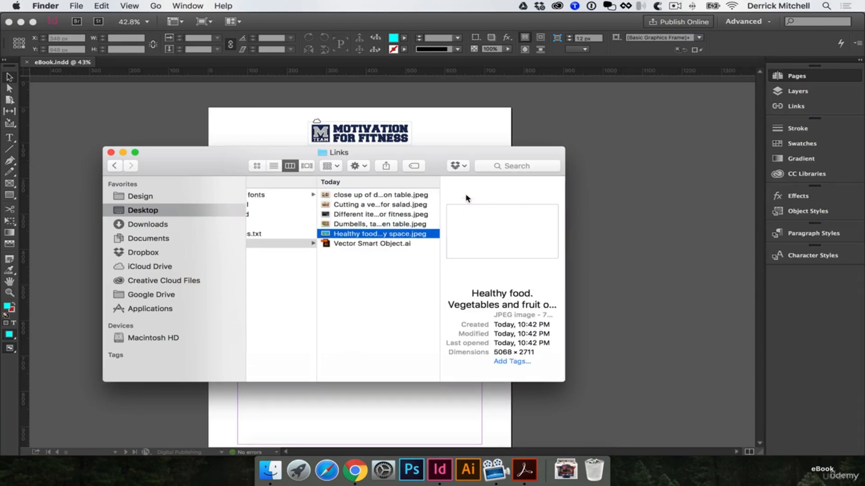
Step: Preview the packaged eBook.pdf and look back at the contents of the FINALS folder beside it
key("Left")
key("Up")
key("Up")
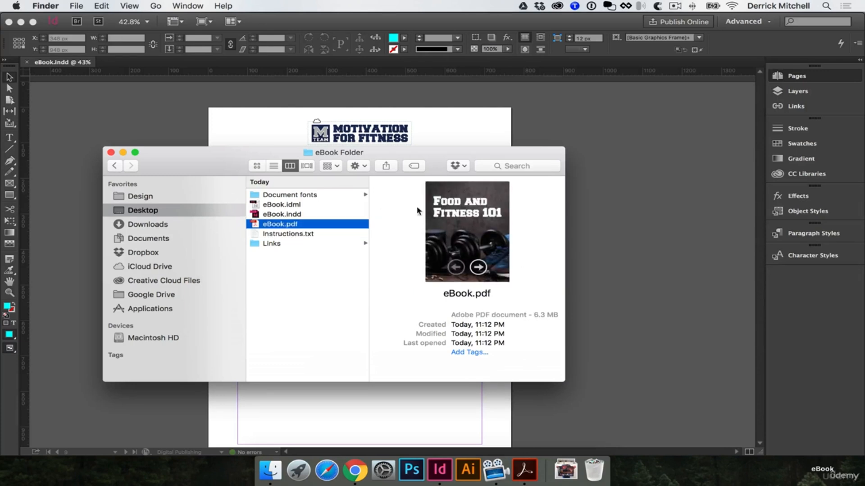
scroll(292, 207, "left", 5)
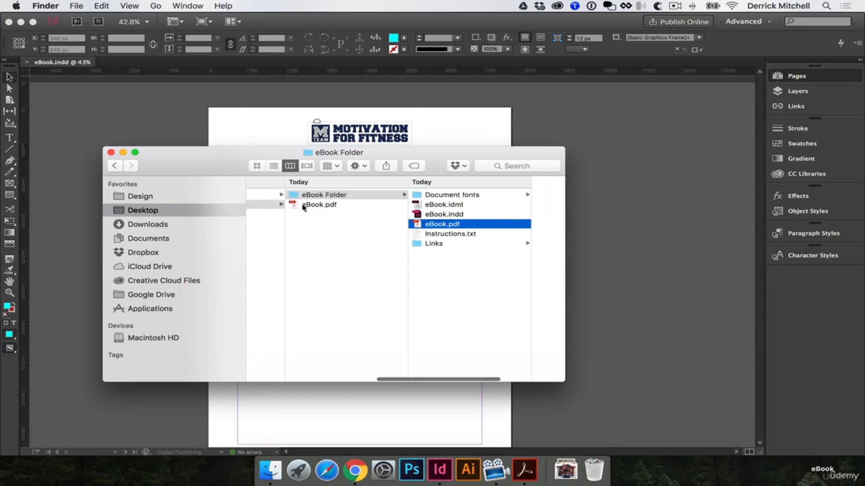
scroll(330, 238, "left", 2)
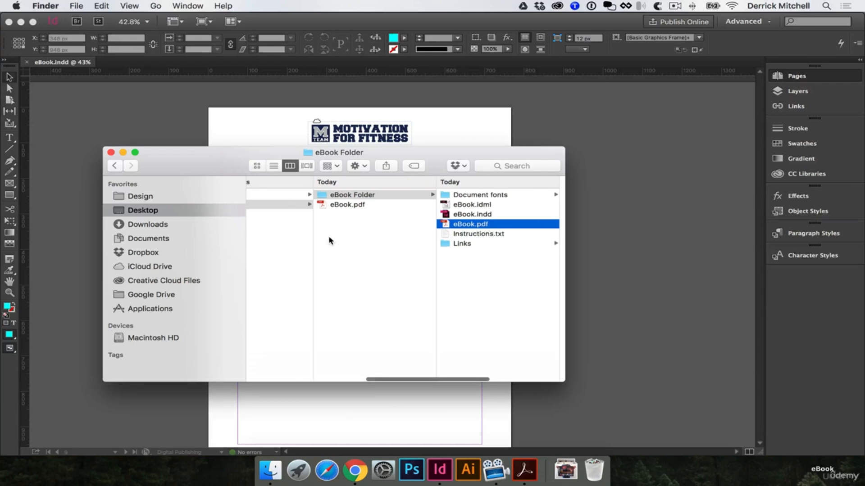